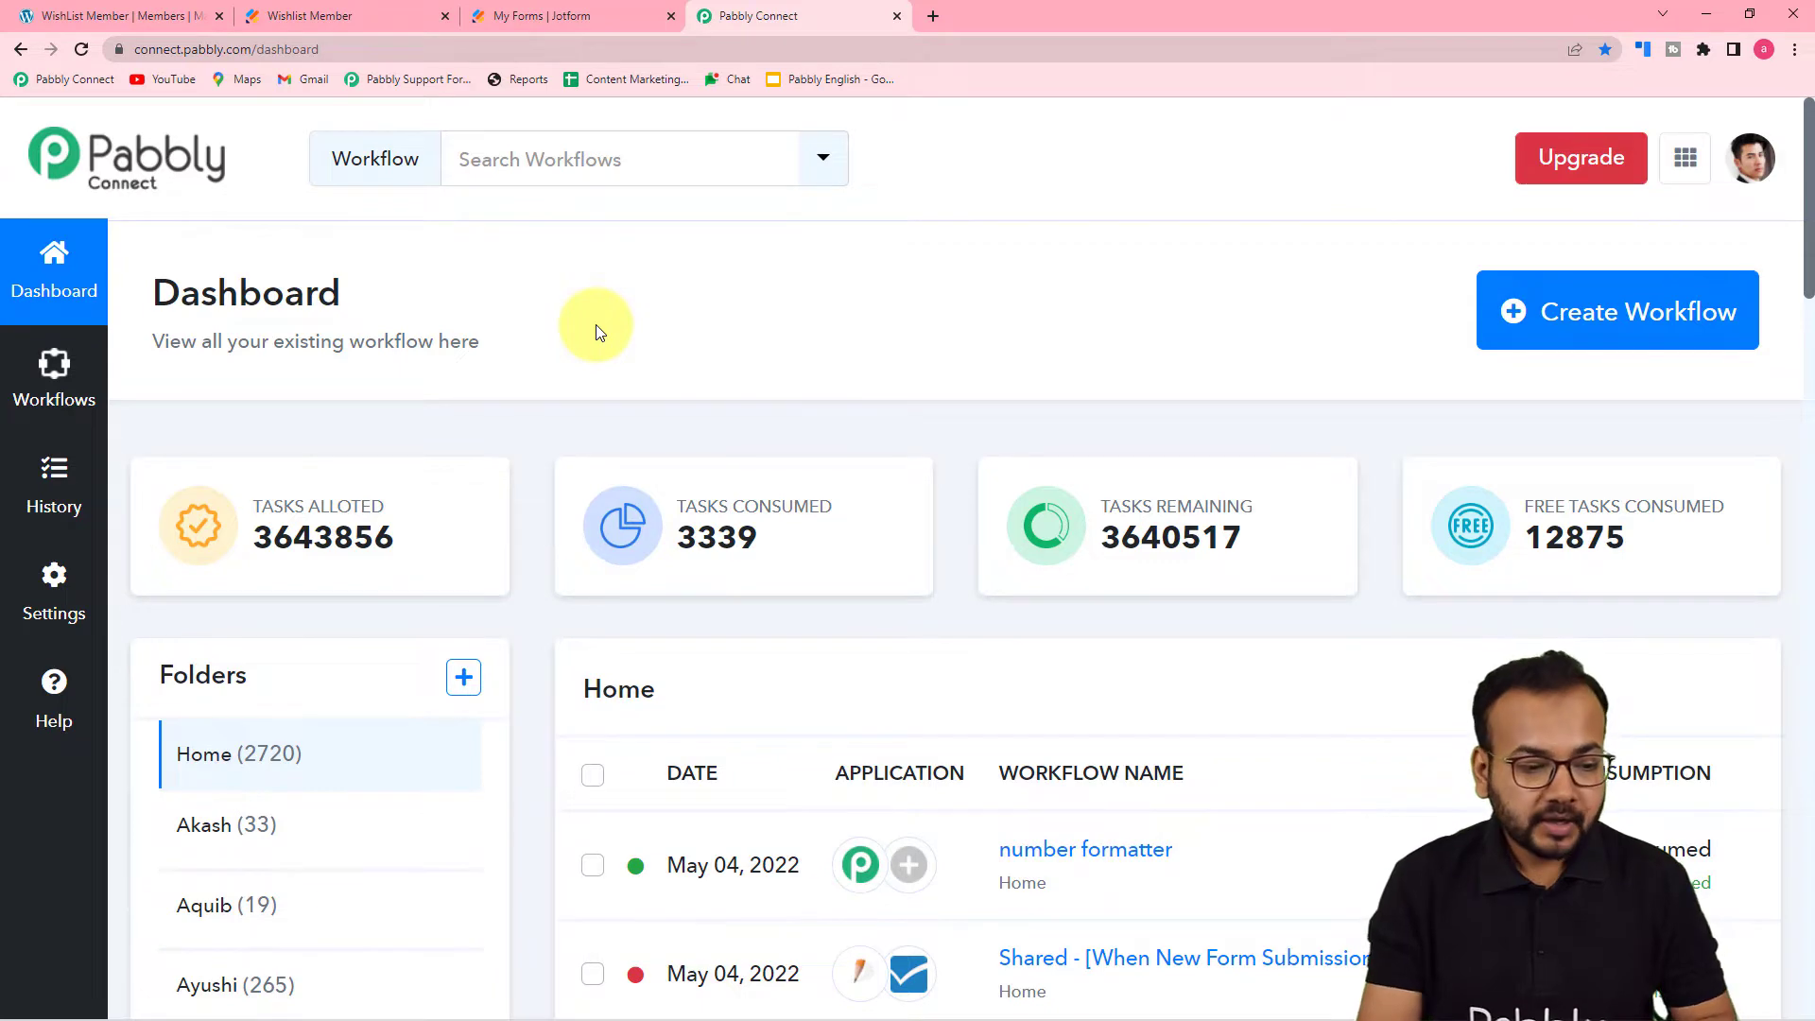
- Create a new workflow named 'Jotform to WishList Members Automation'
scroll(597, 333, "down", 1)
scroll(597, 333, "up", 1)
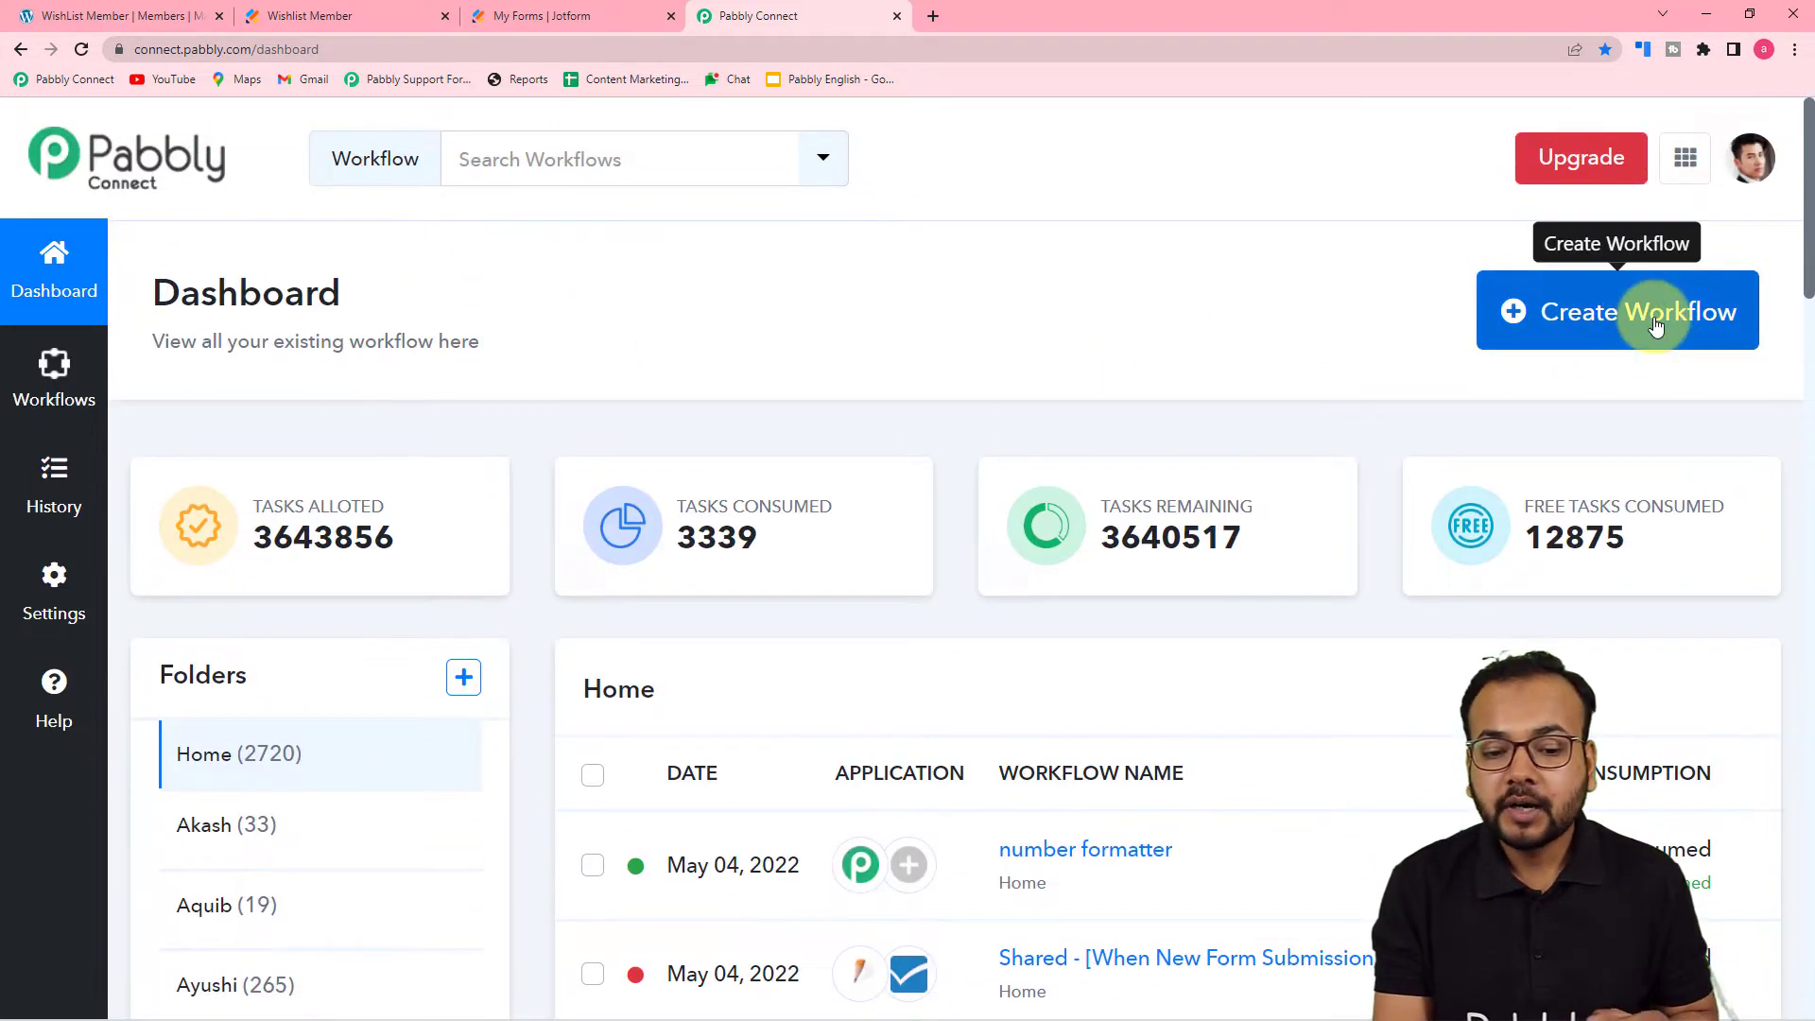
left_click(1523, 326)
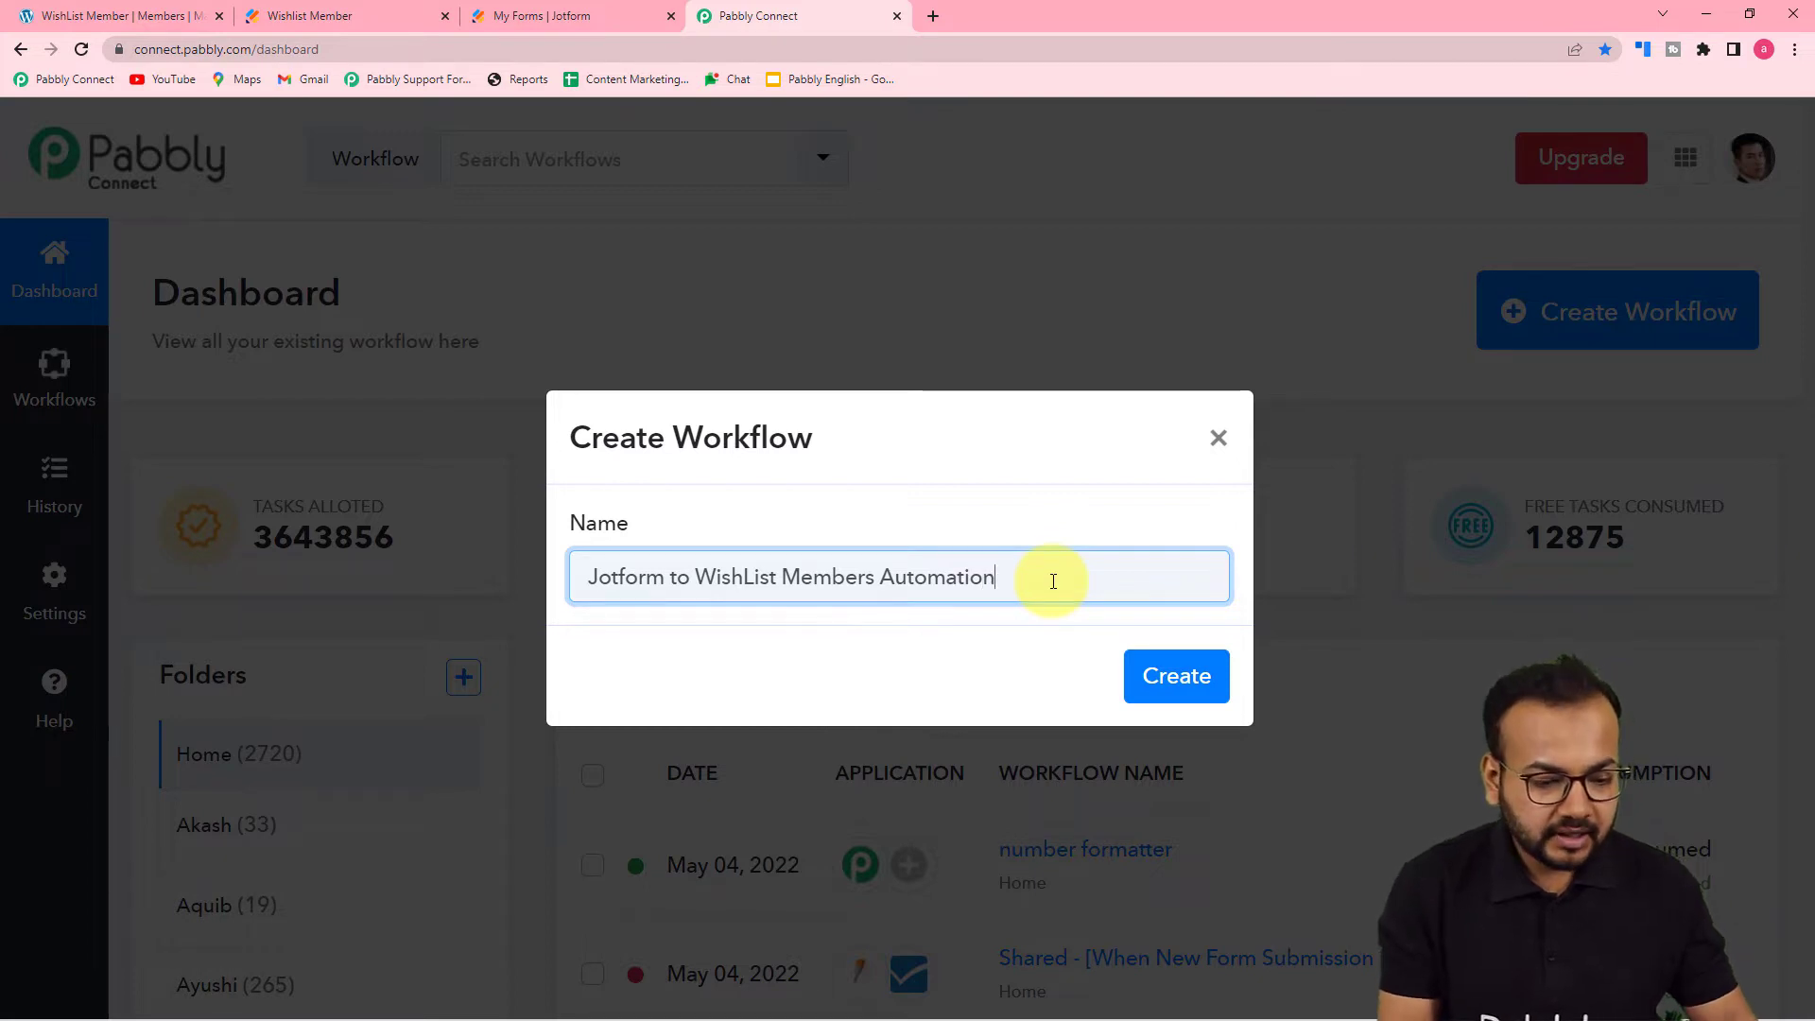
left_click(1173, 685)
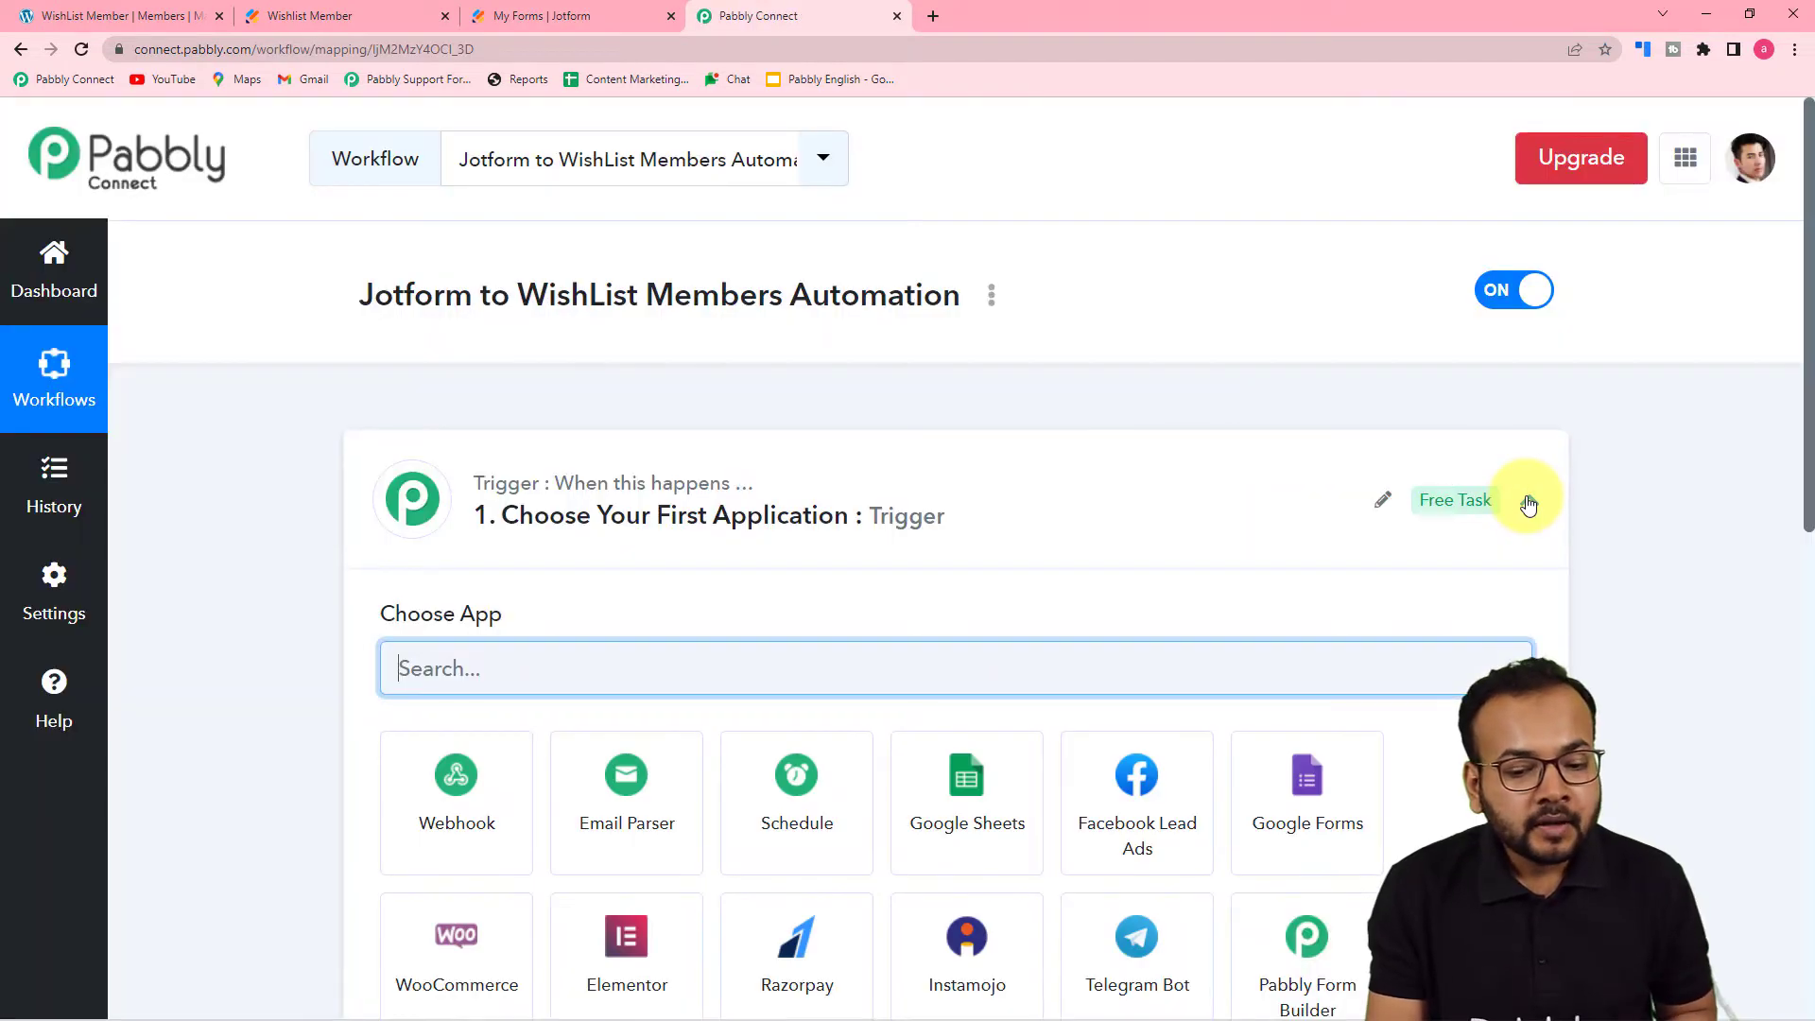
left_click(1529, 502)
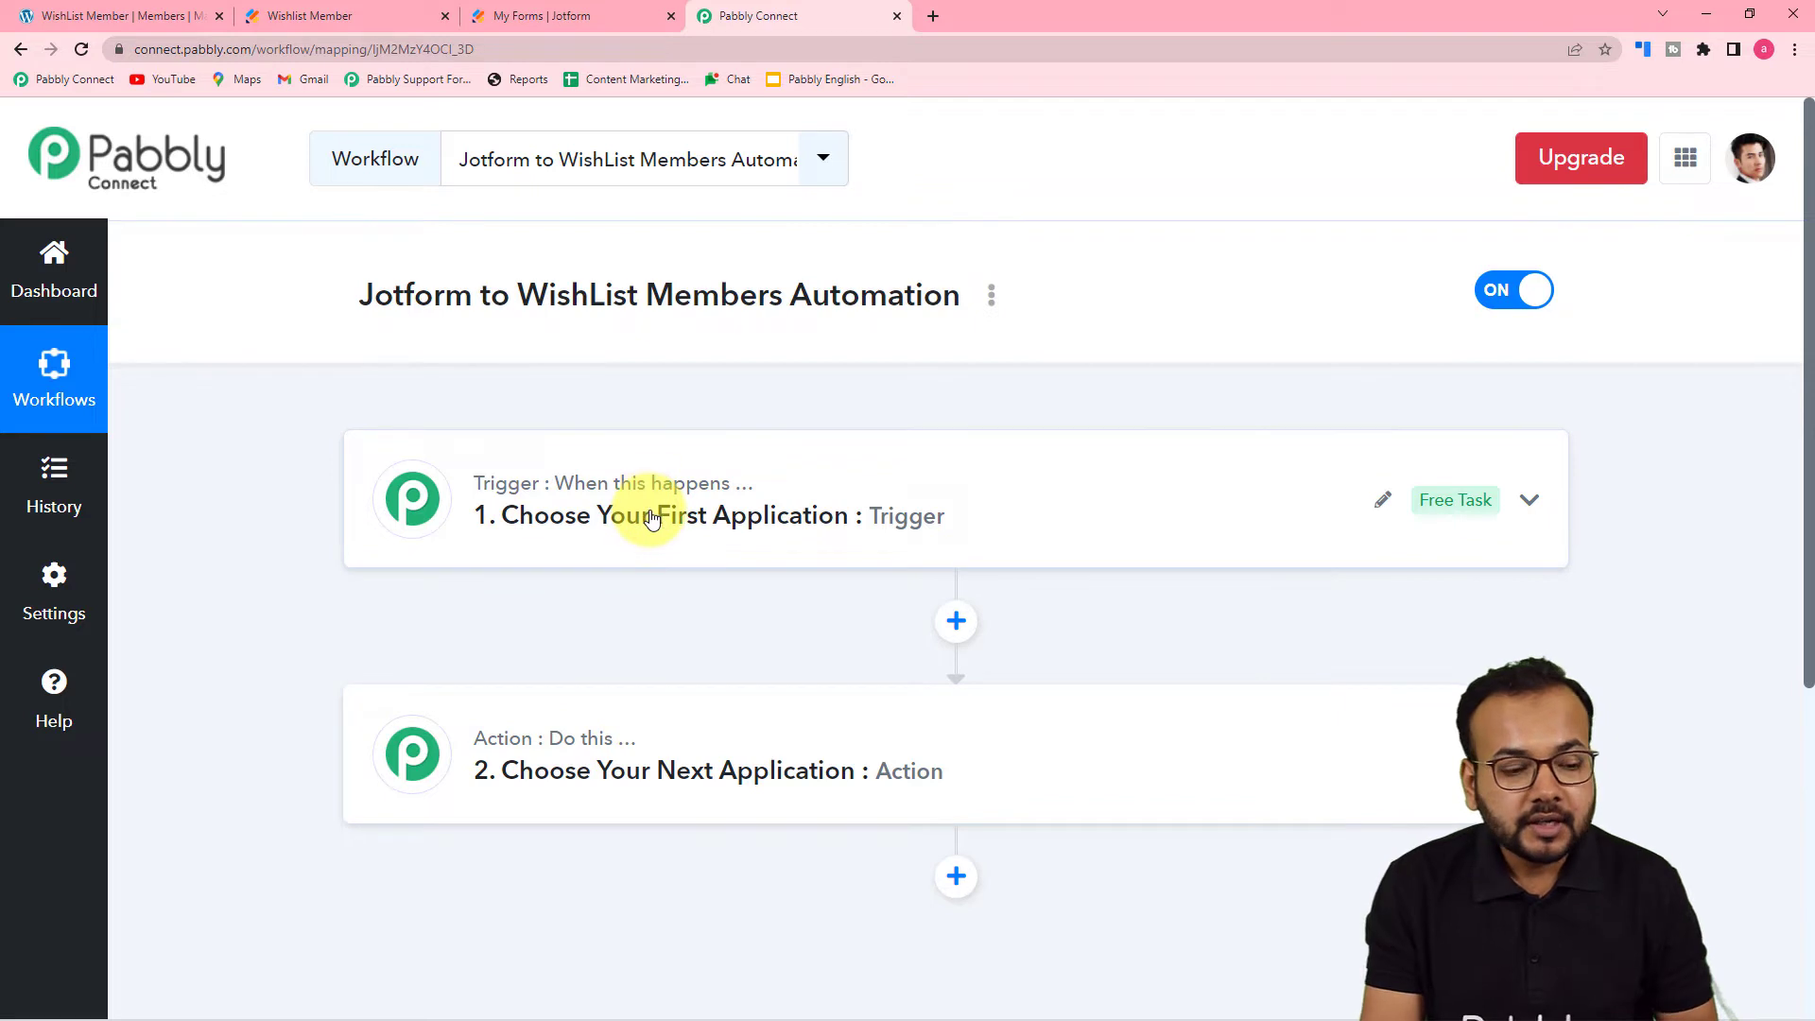
left_click(619, 515)
scroll(649, 493, "down", 2)
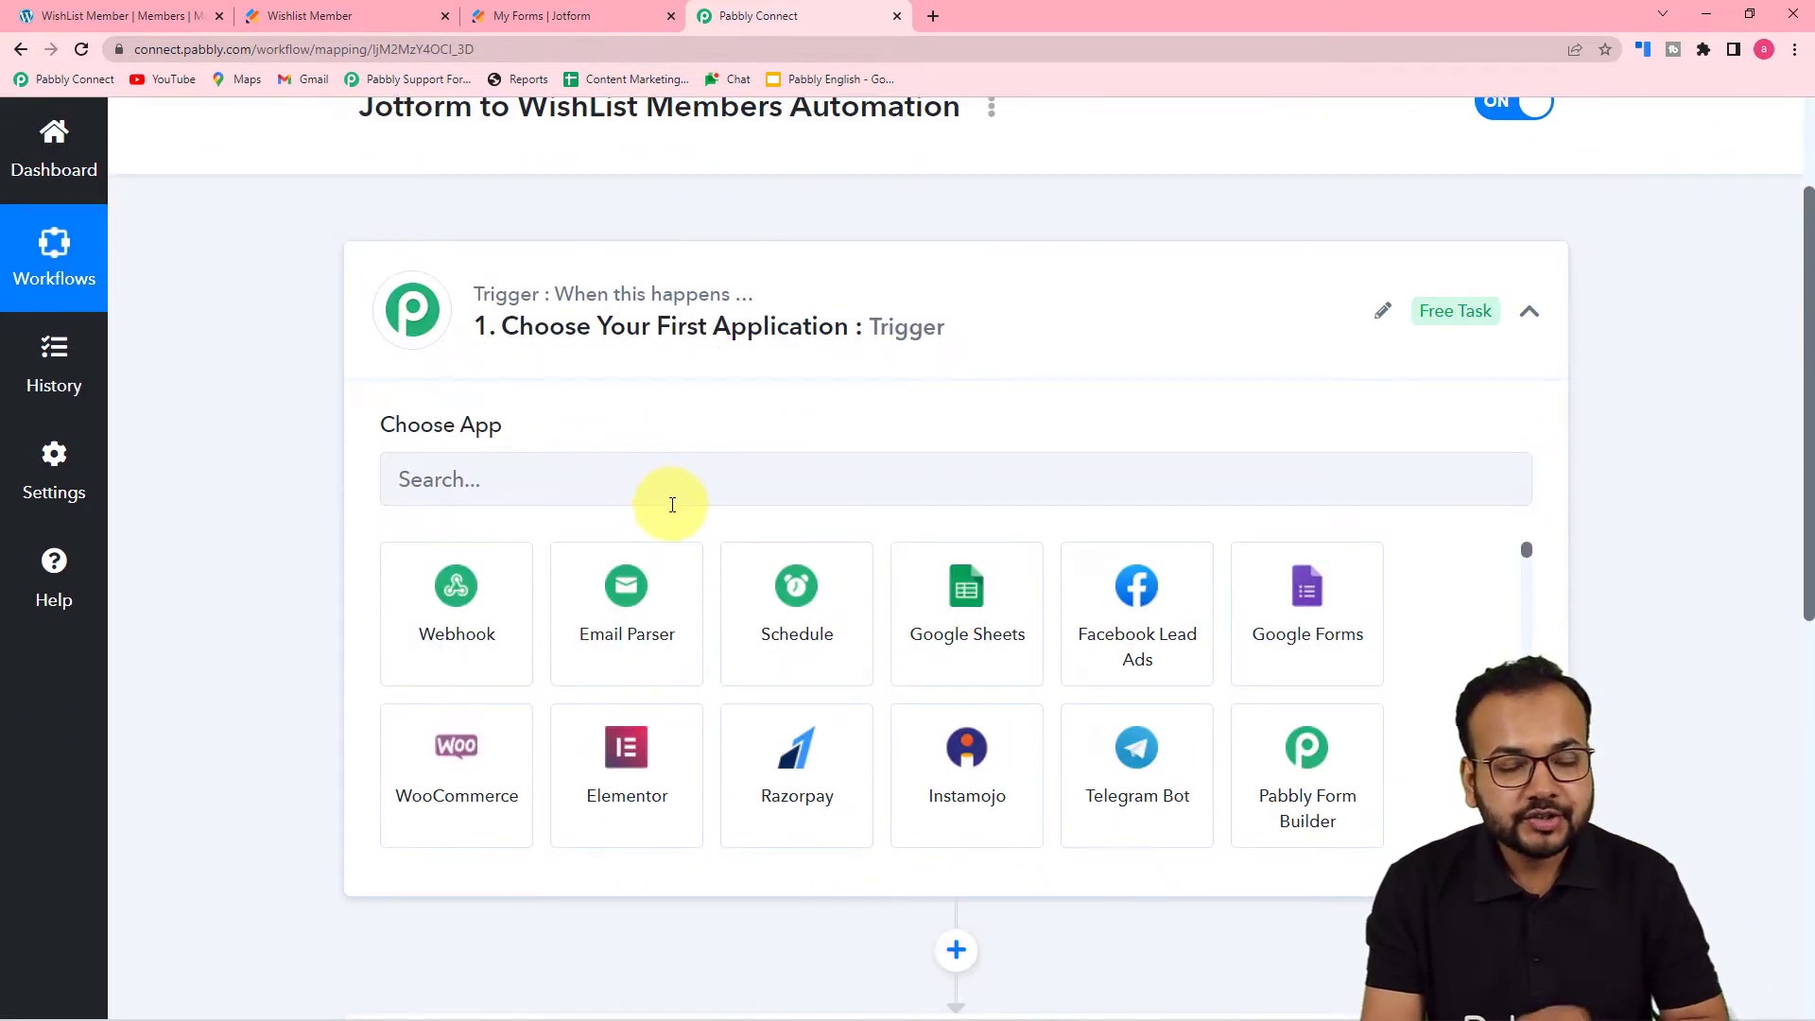
scroll(430, 510, "down", 2)
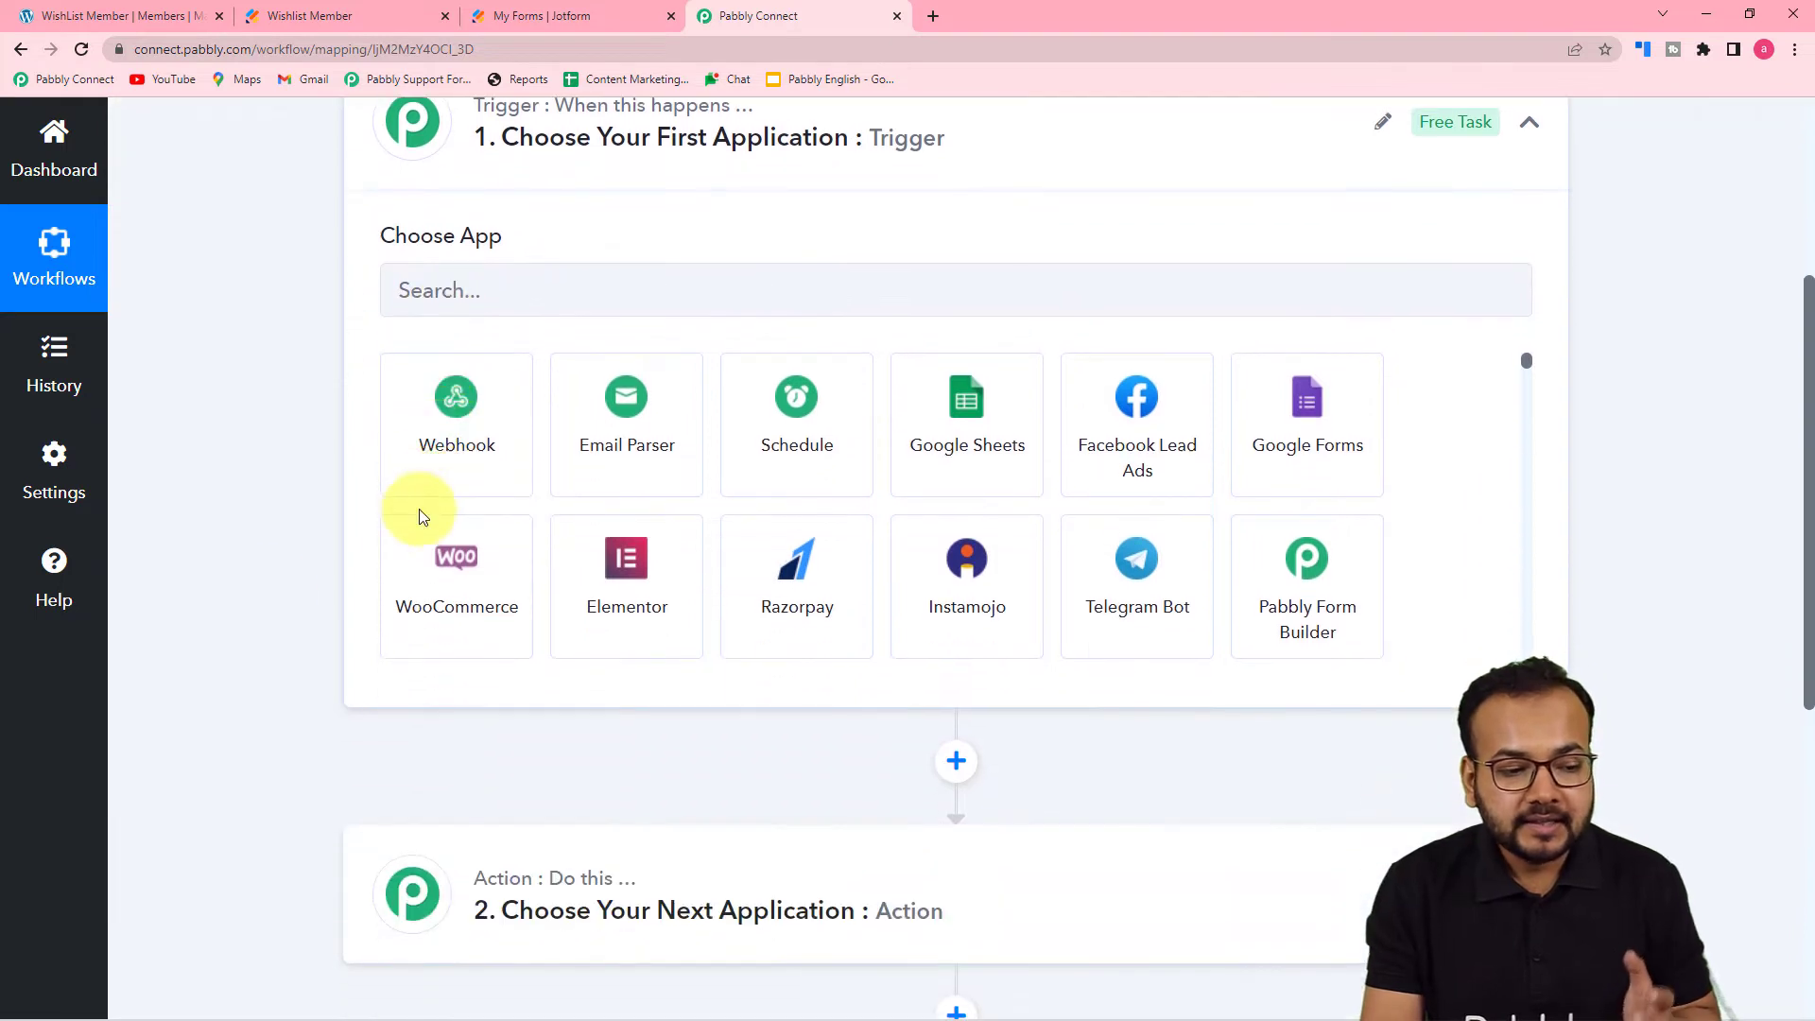
scroll(275, 770, "down", 2)
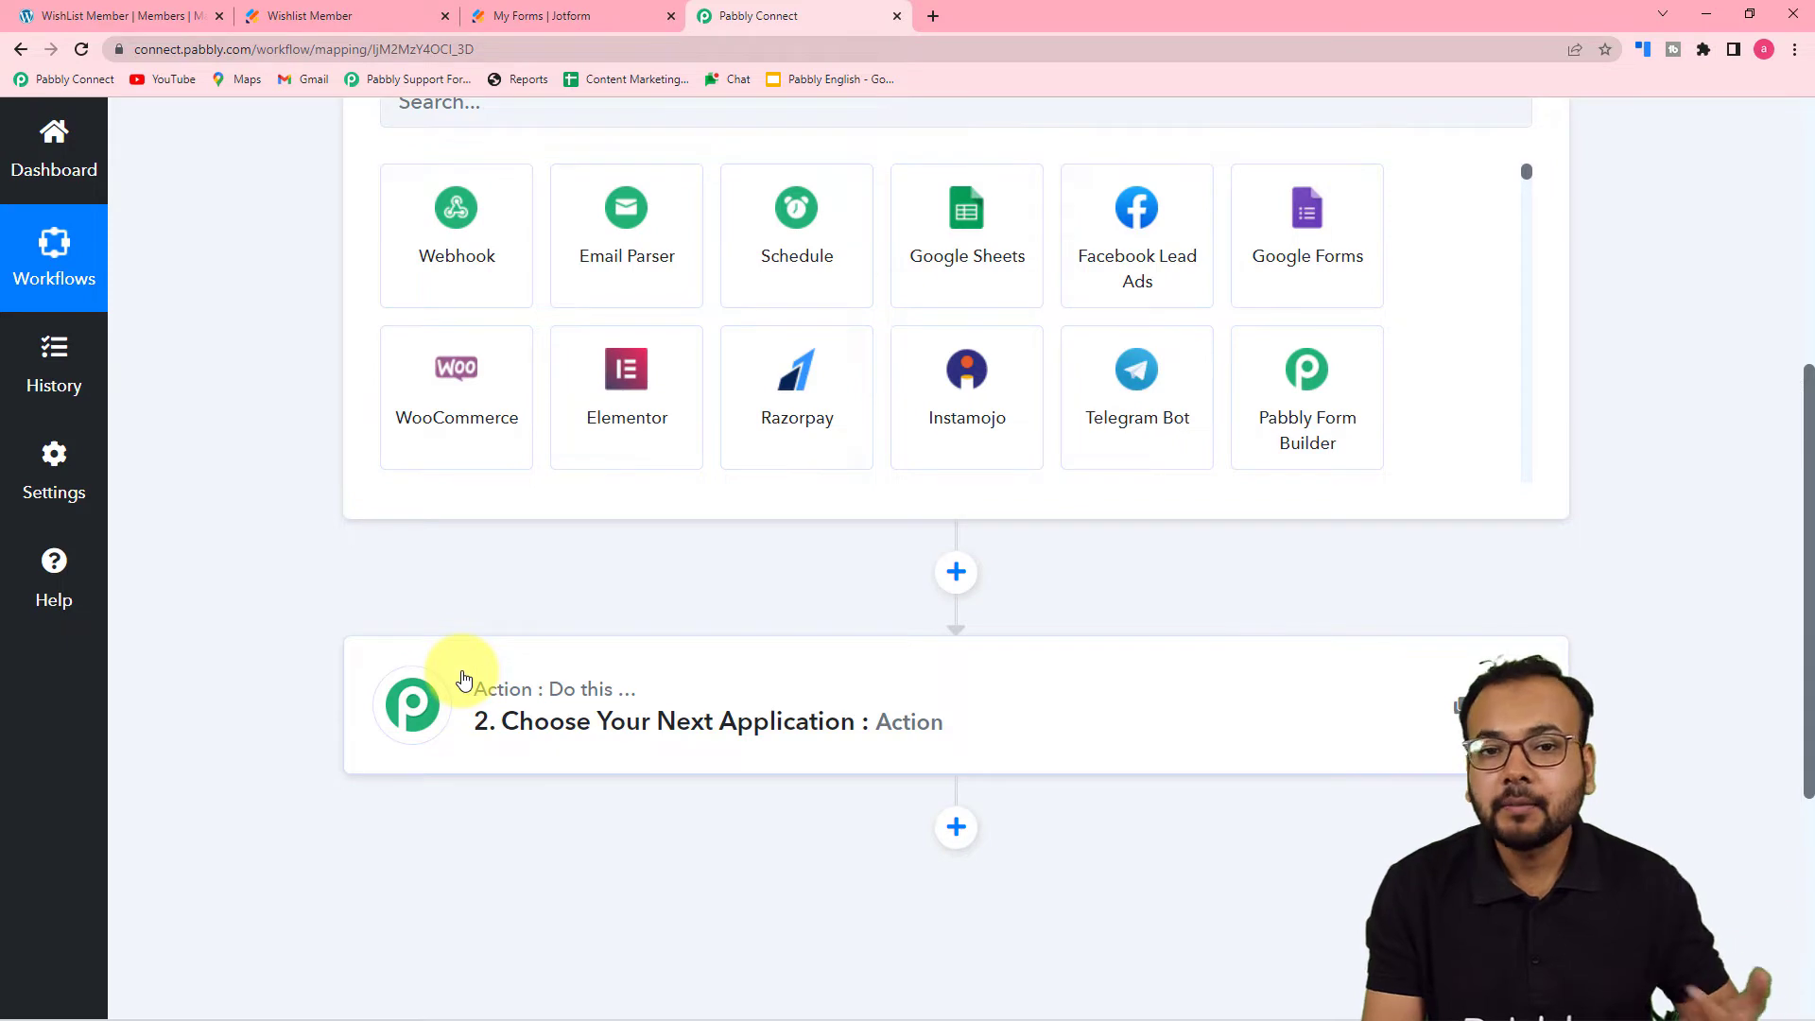
scroll(464, 700, "up", 6)
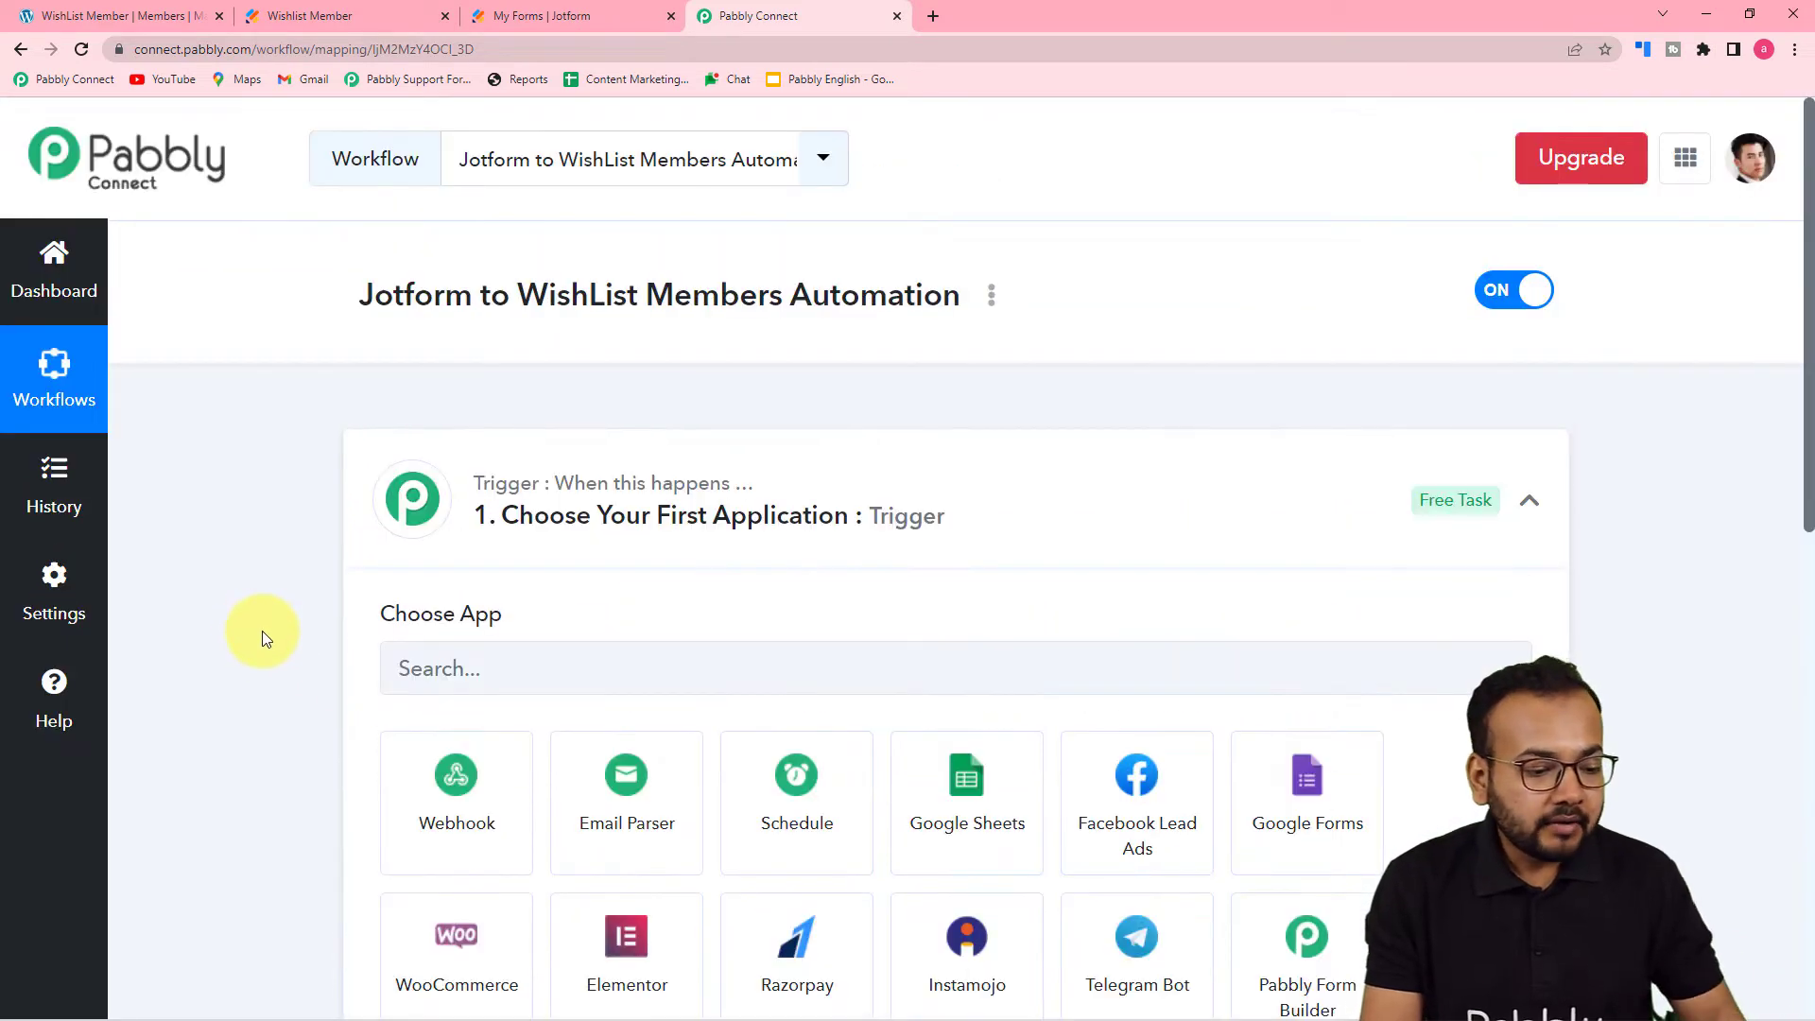
scroll(236, 614, "down", 1)
- Search 'jo' to pick JotForm with the New Response trigger event, then copy its webhook URL
left_click(607, 569)
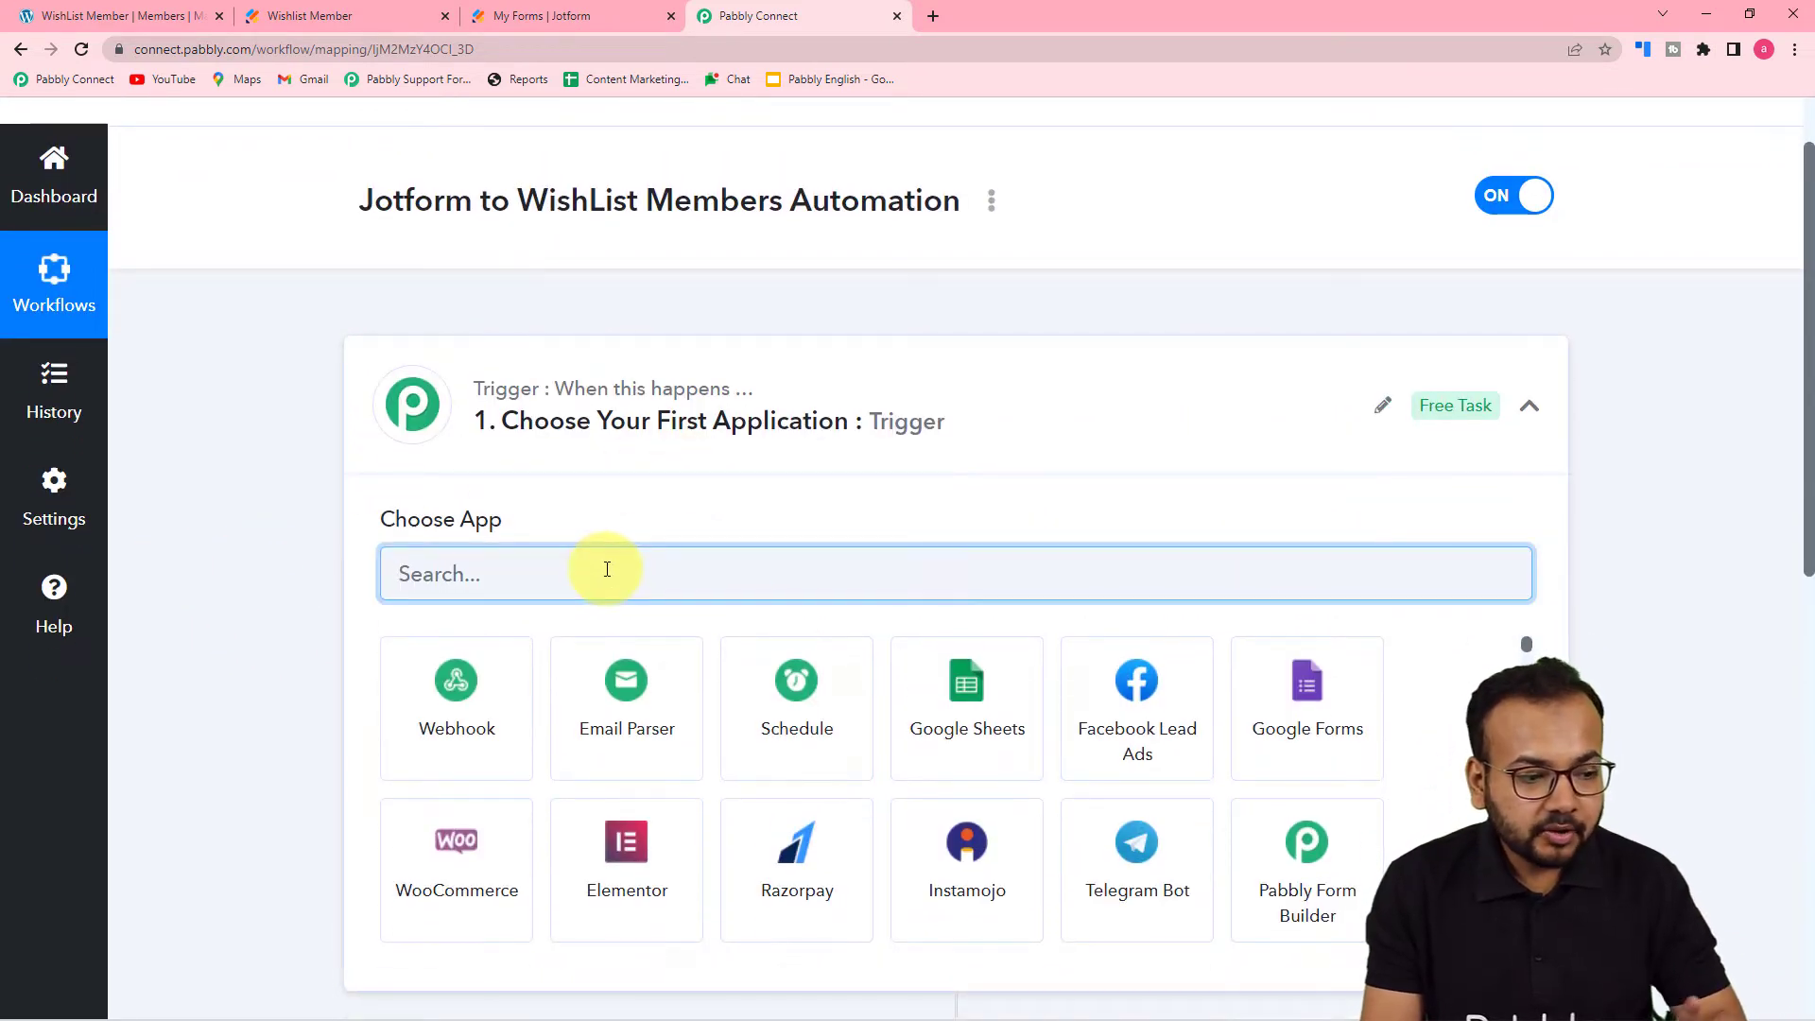
type("joy")
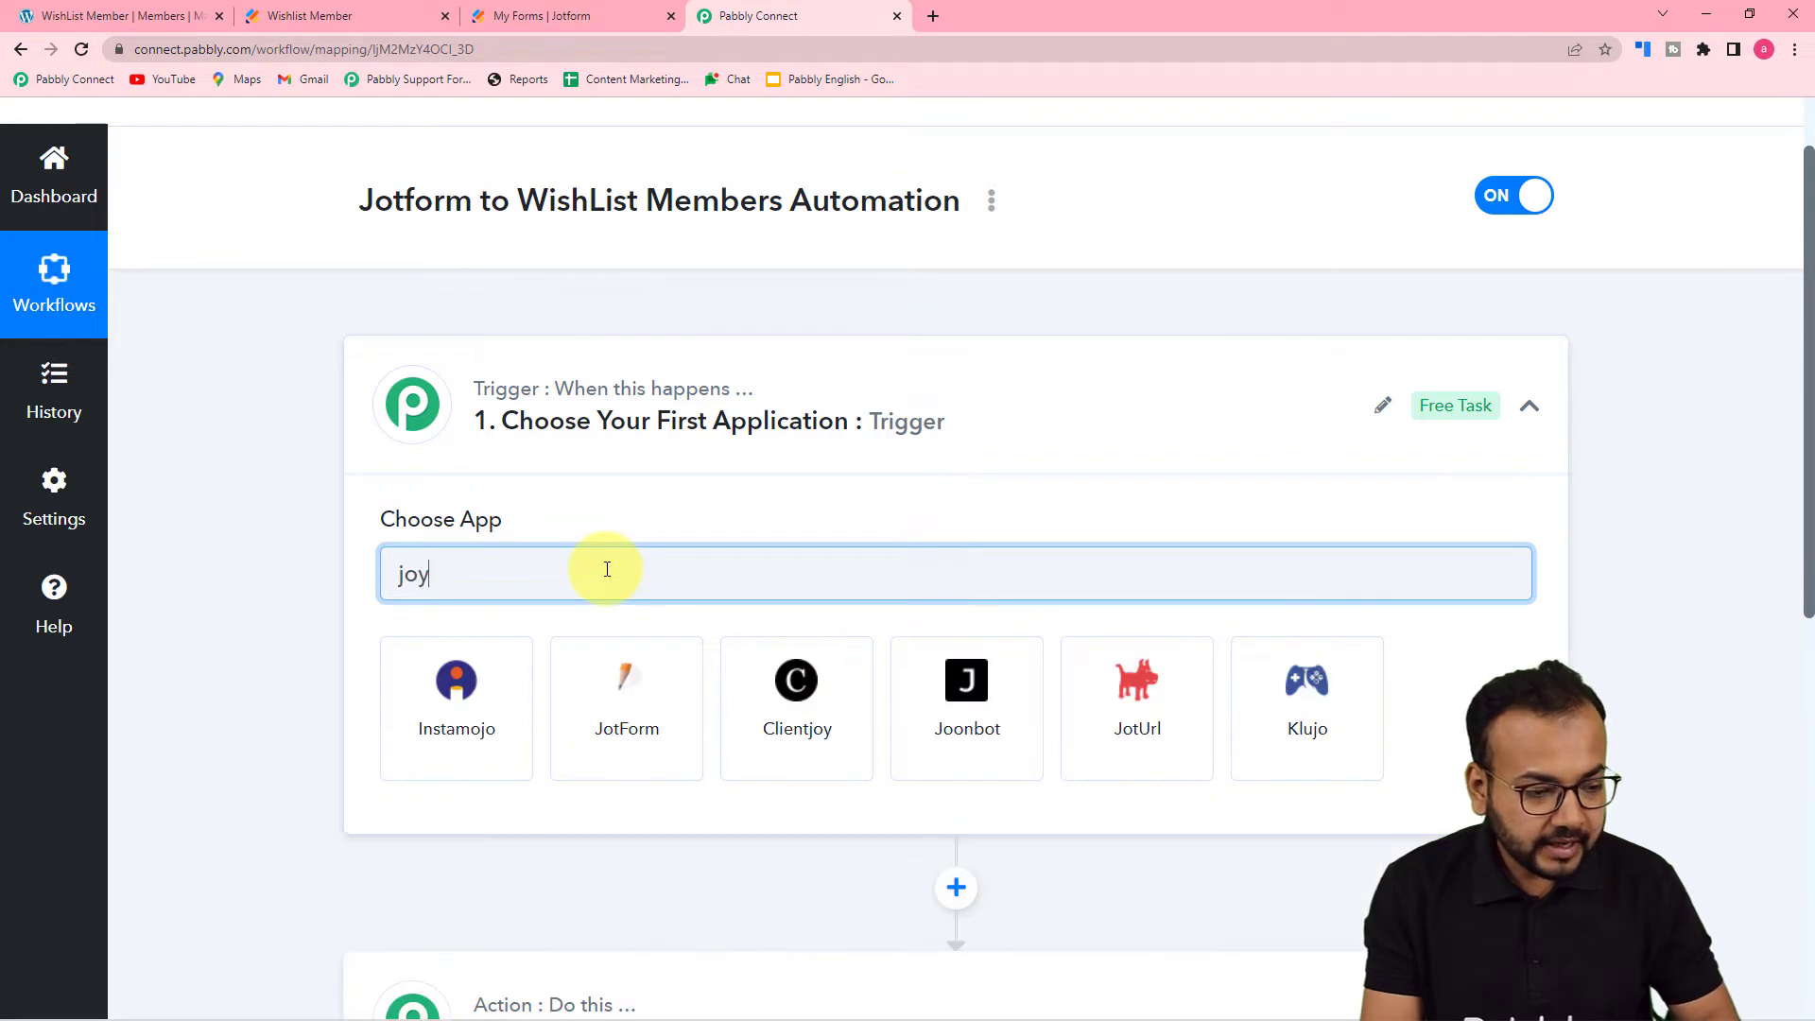
key("BackSpace")
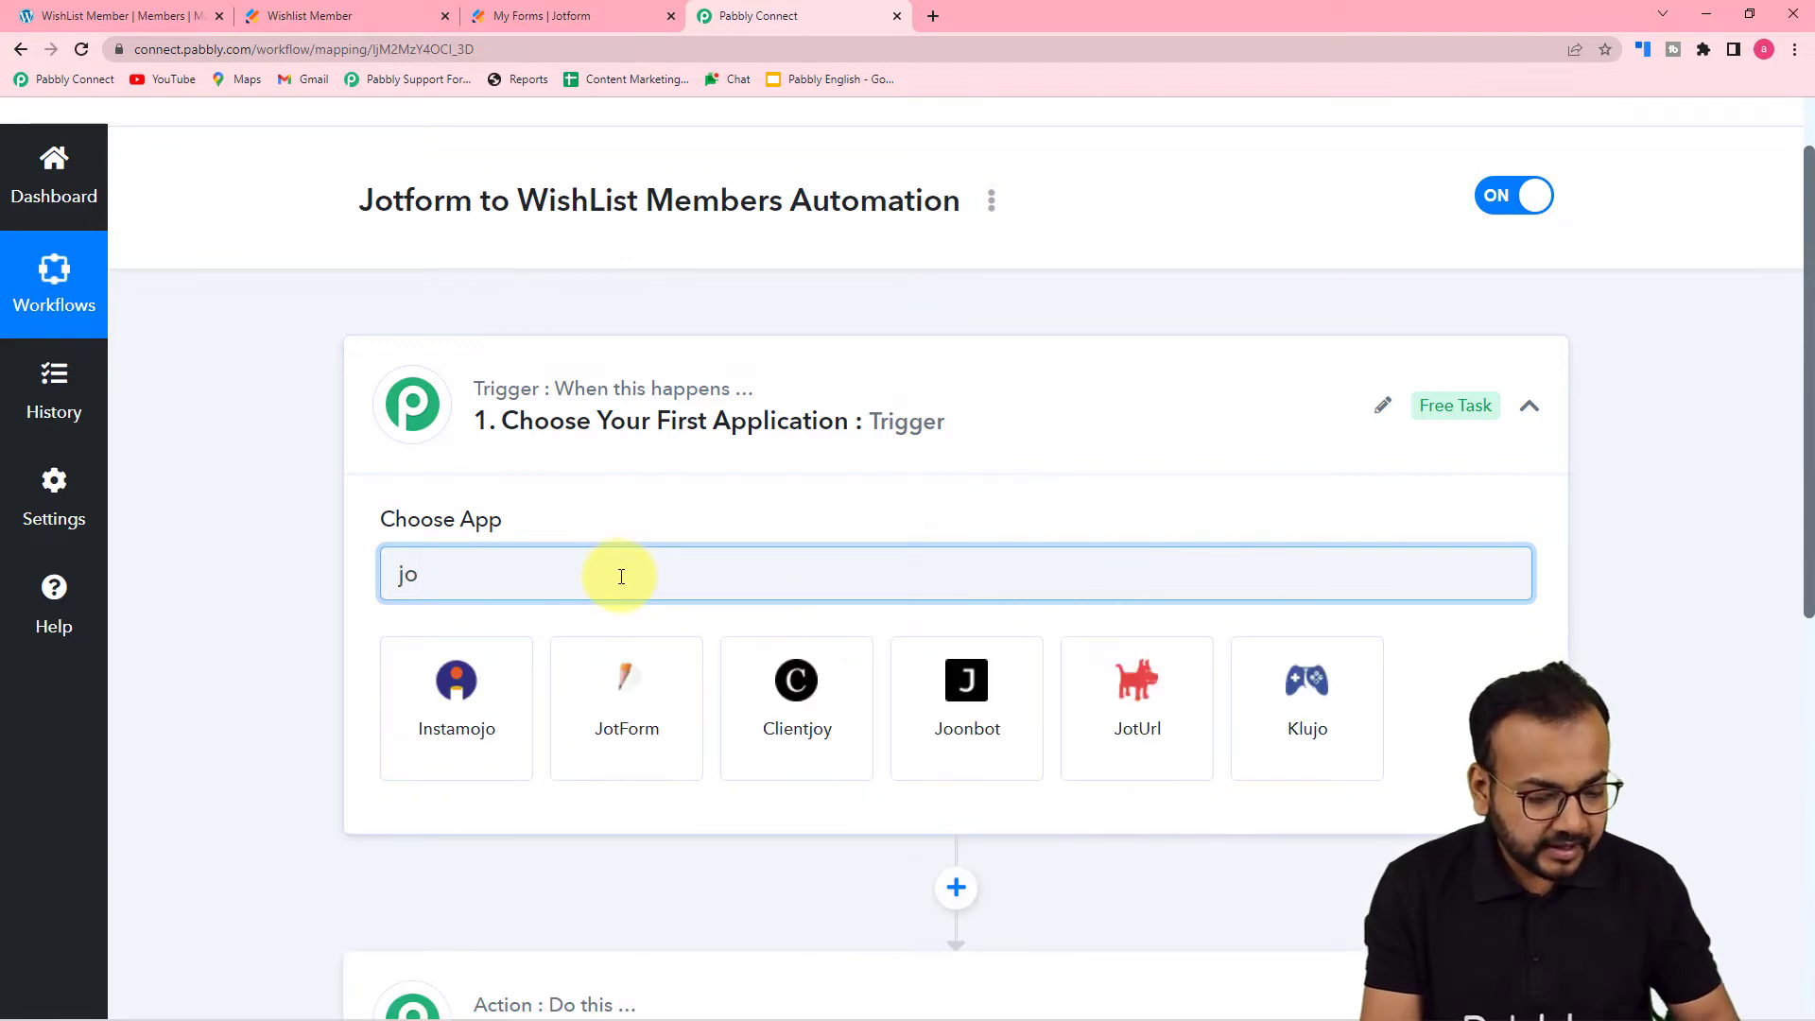
left_click(626, 704)
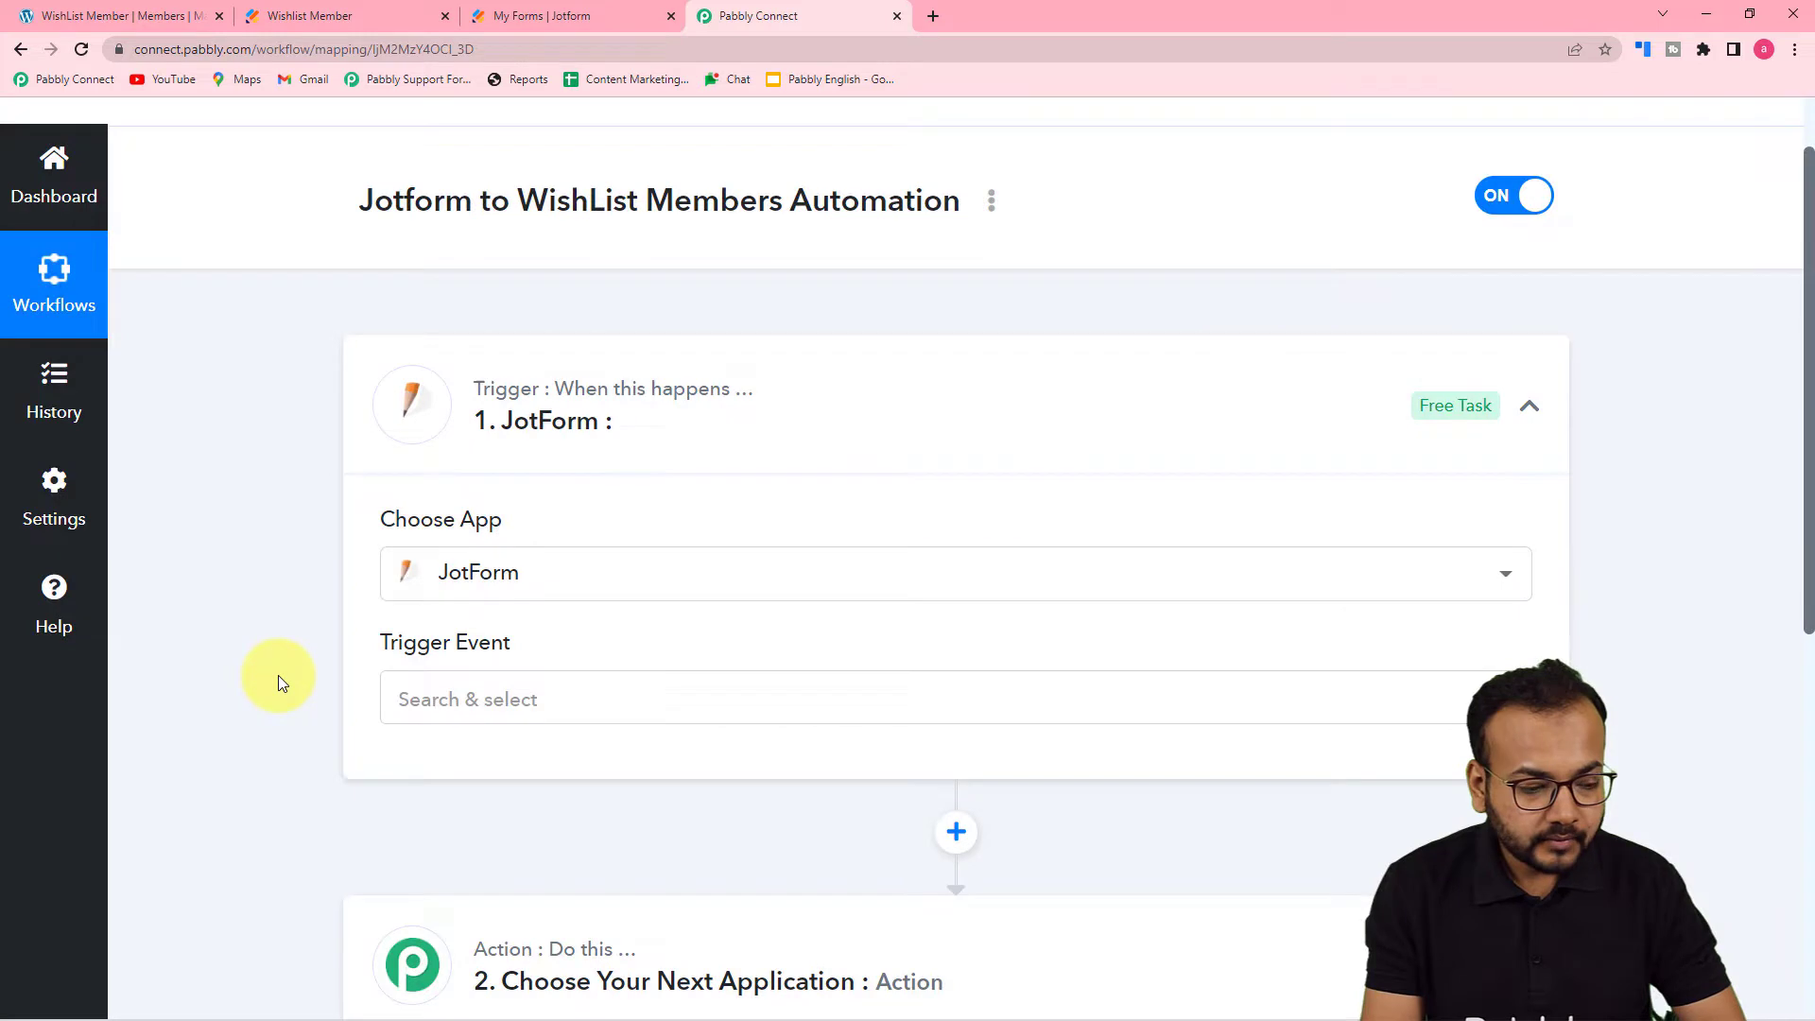
scroll(331, 673, "down", 2)
left_click(553, 520)
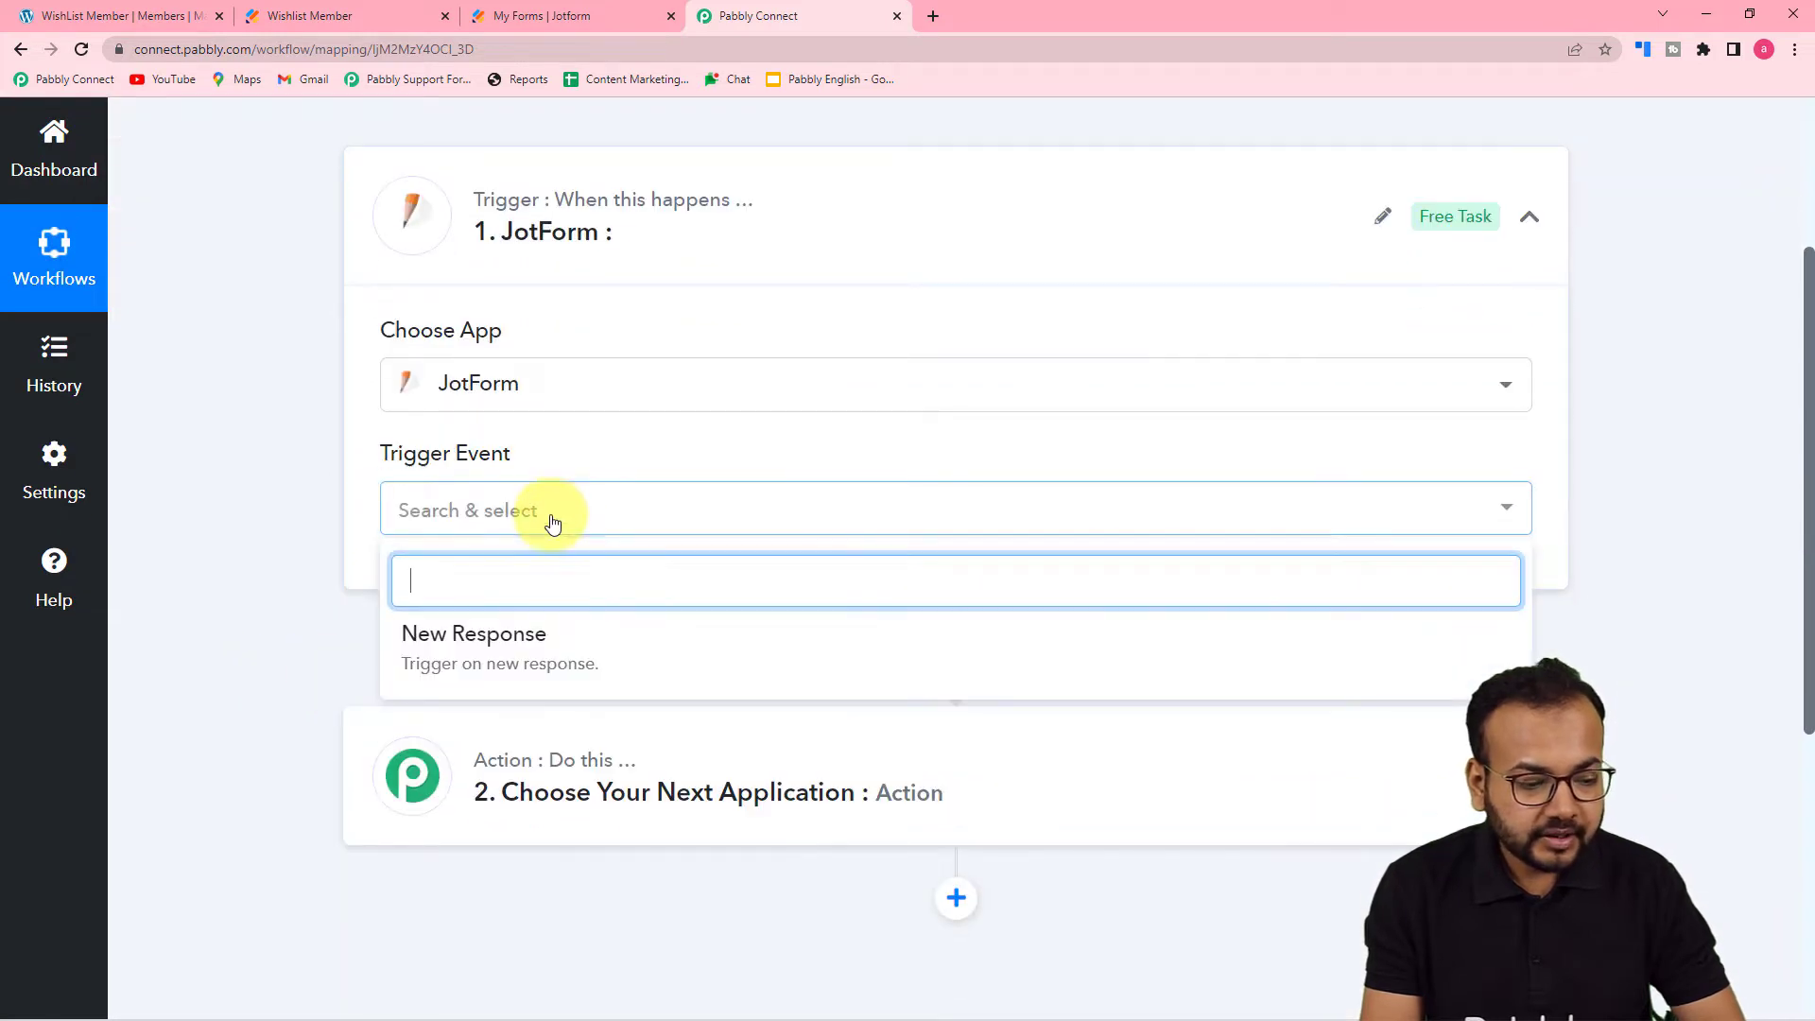
left_click(474, 658)
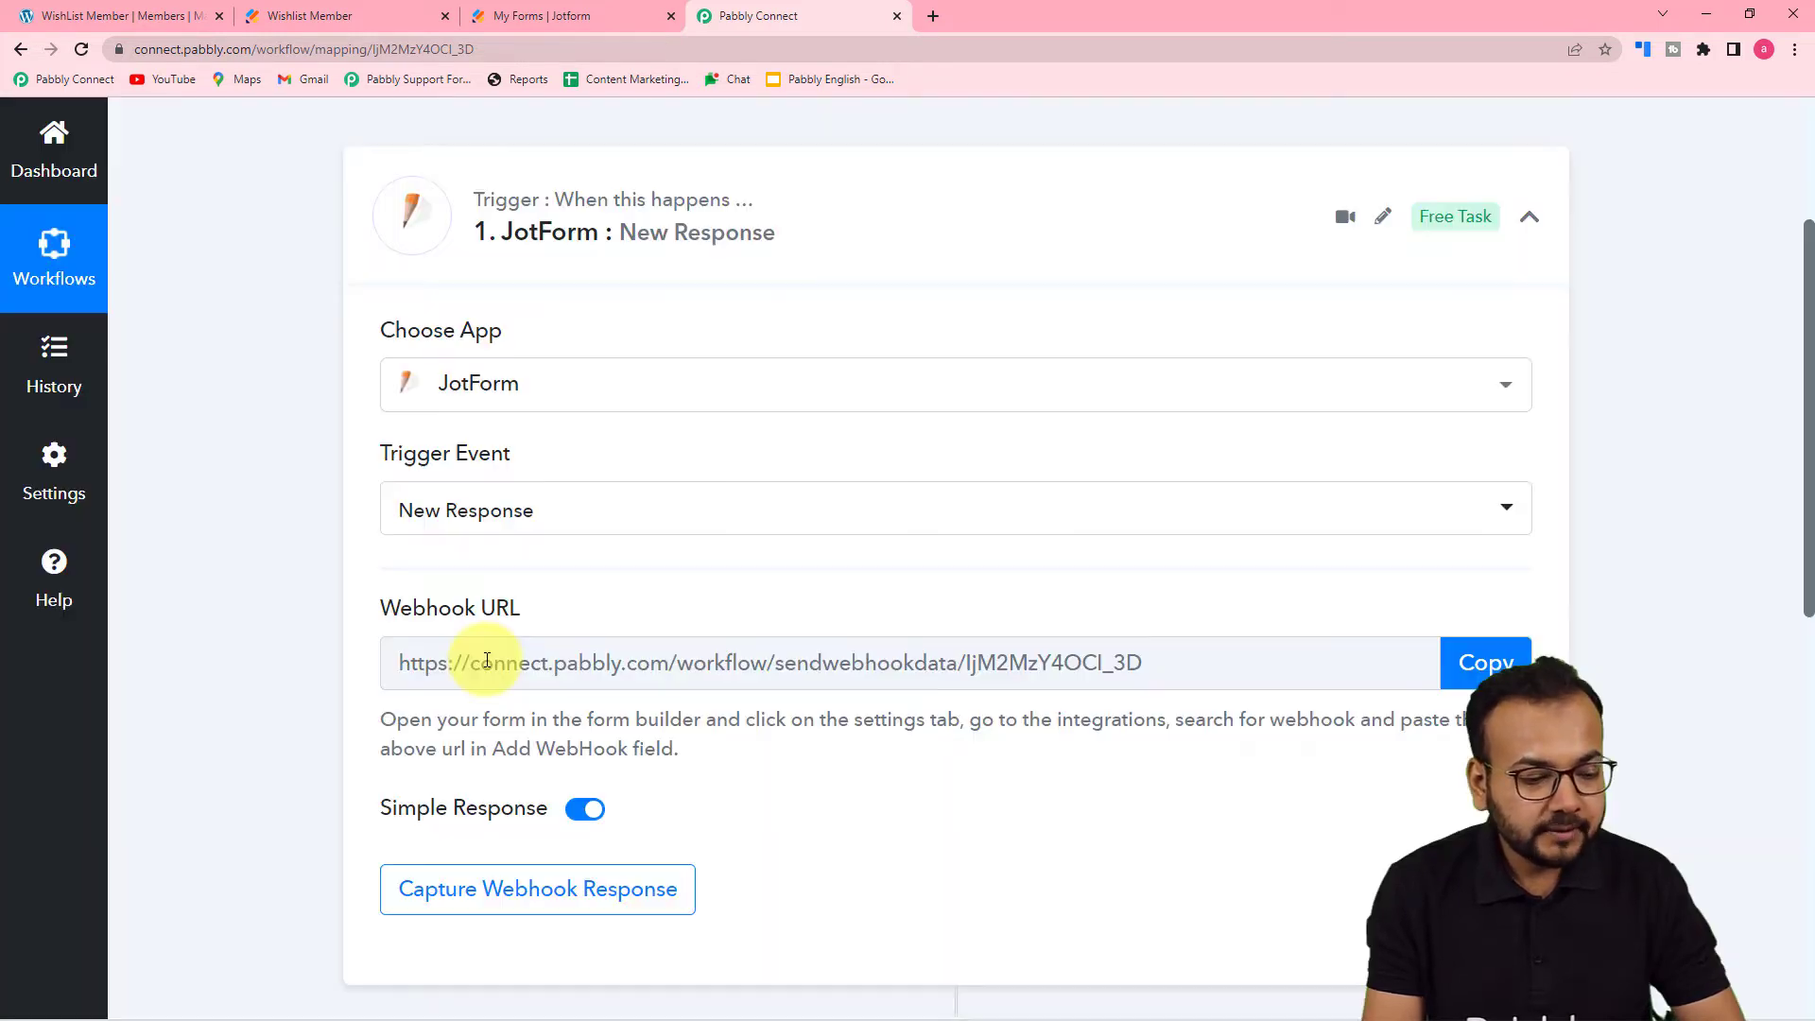
scroll(460, 703, "down", 2)
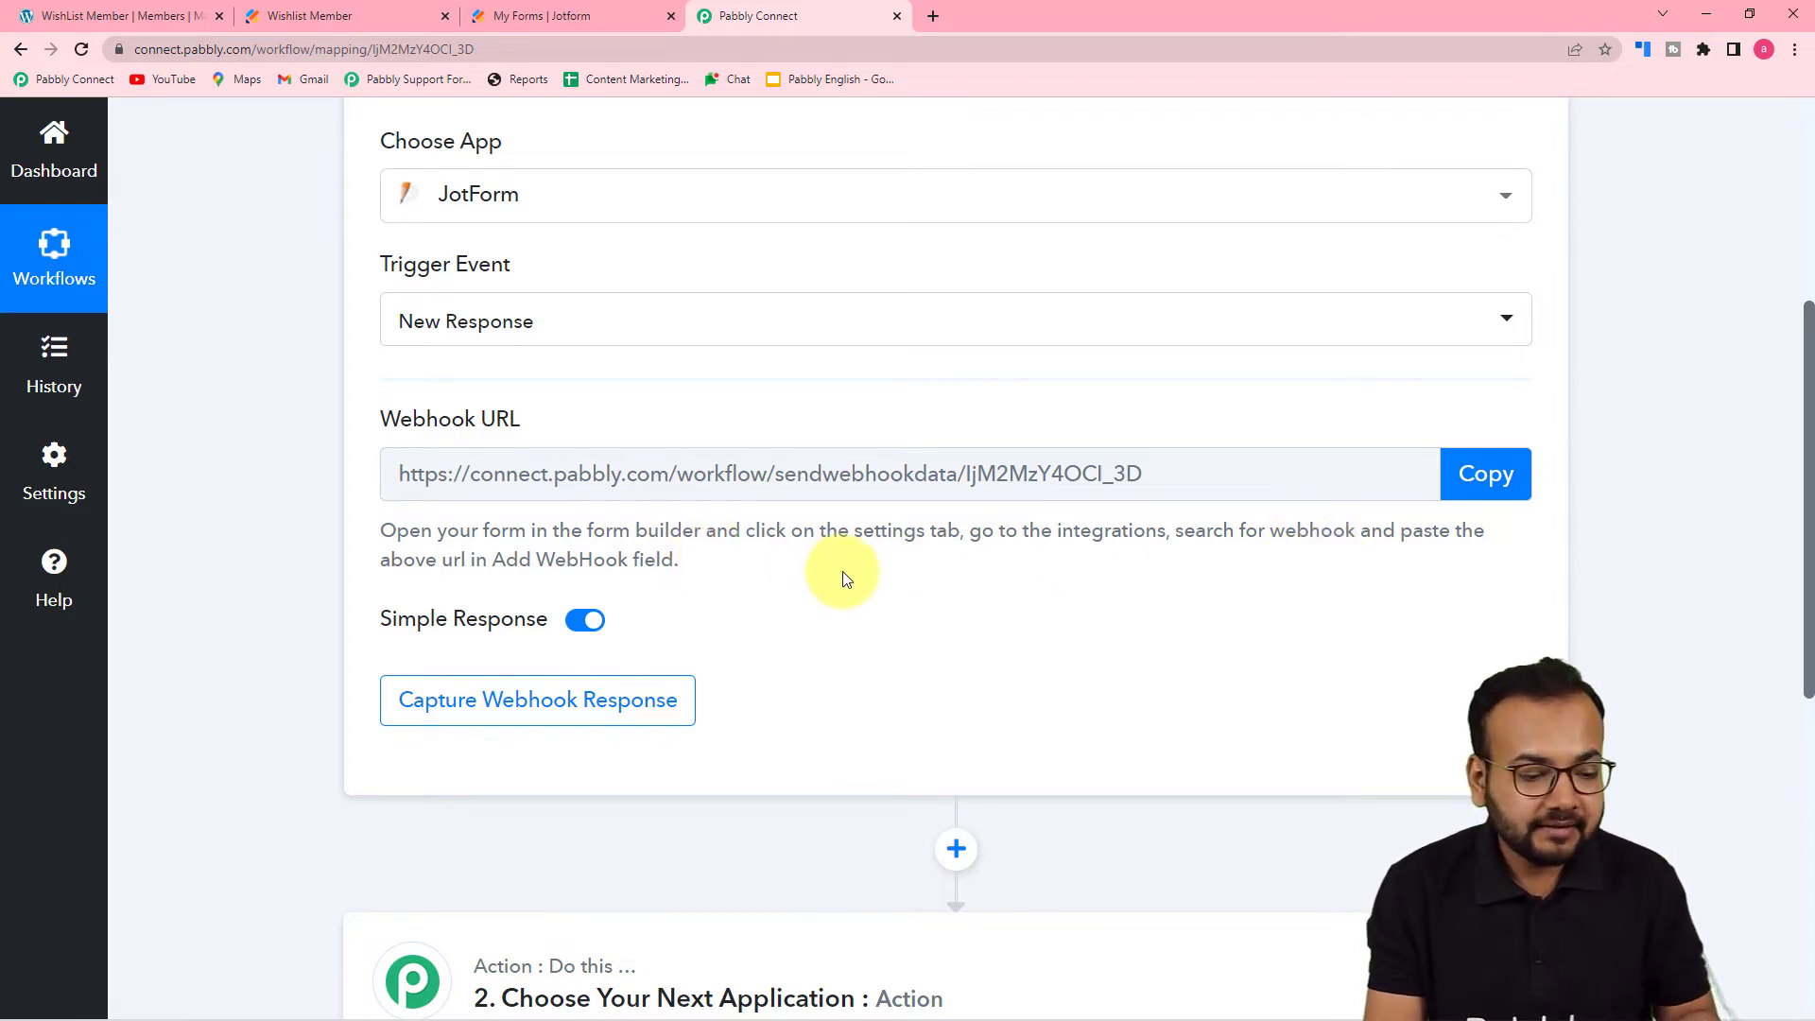
left_click(1498, 473)
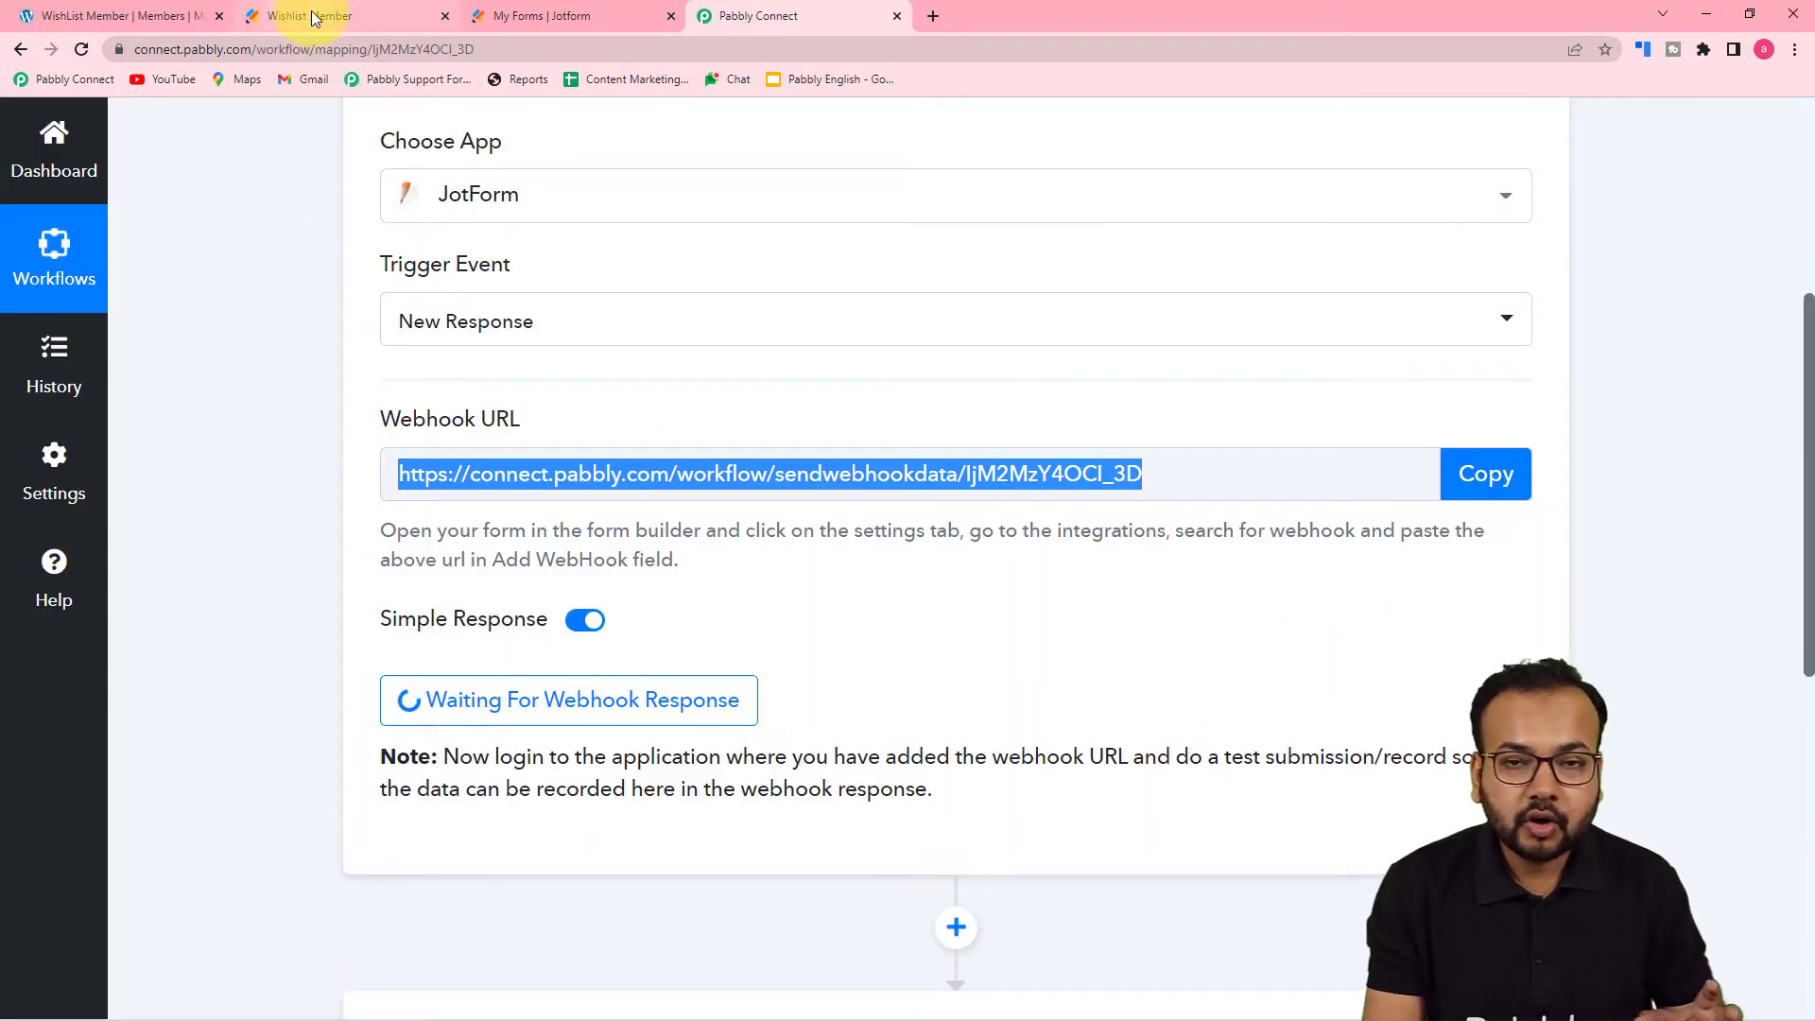
- Open the Wishlist Member form's Settings from the Jotform My Forms list
left_click(518, 21)
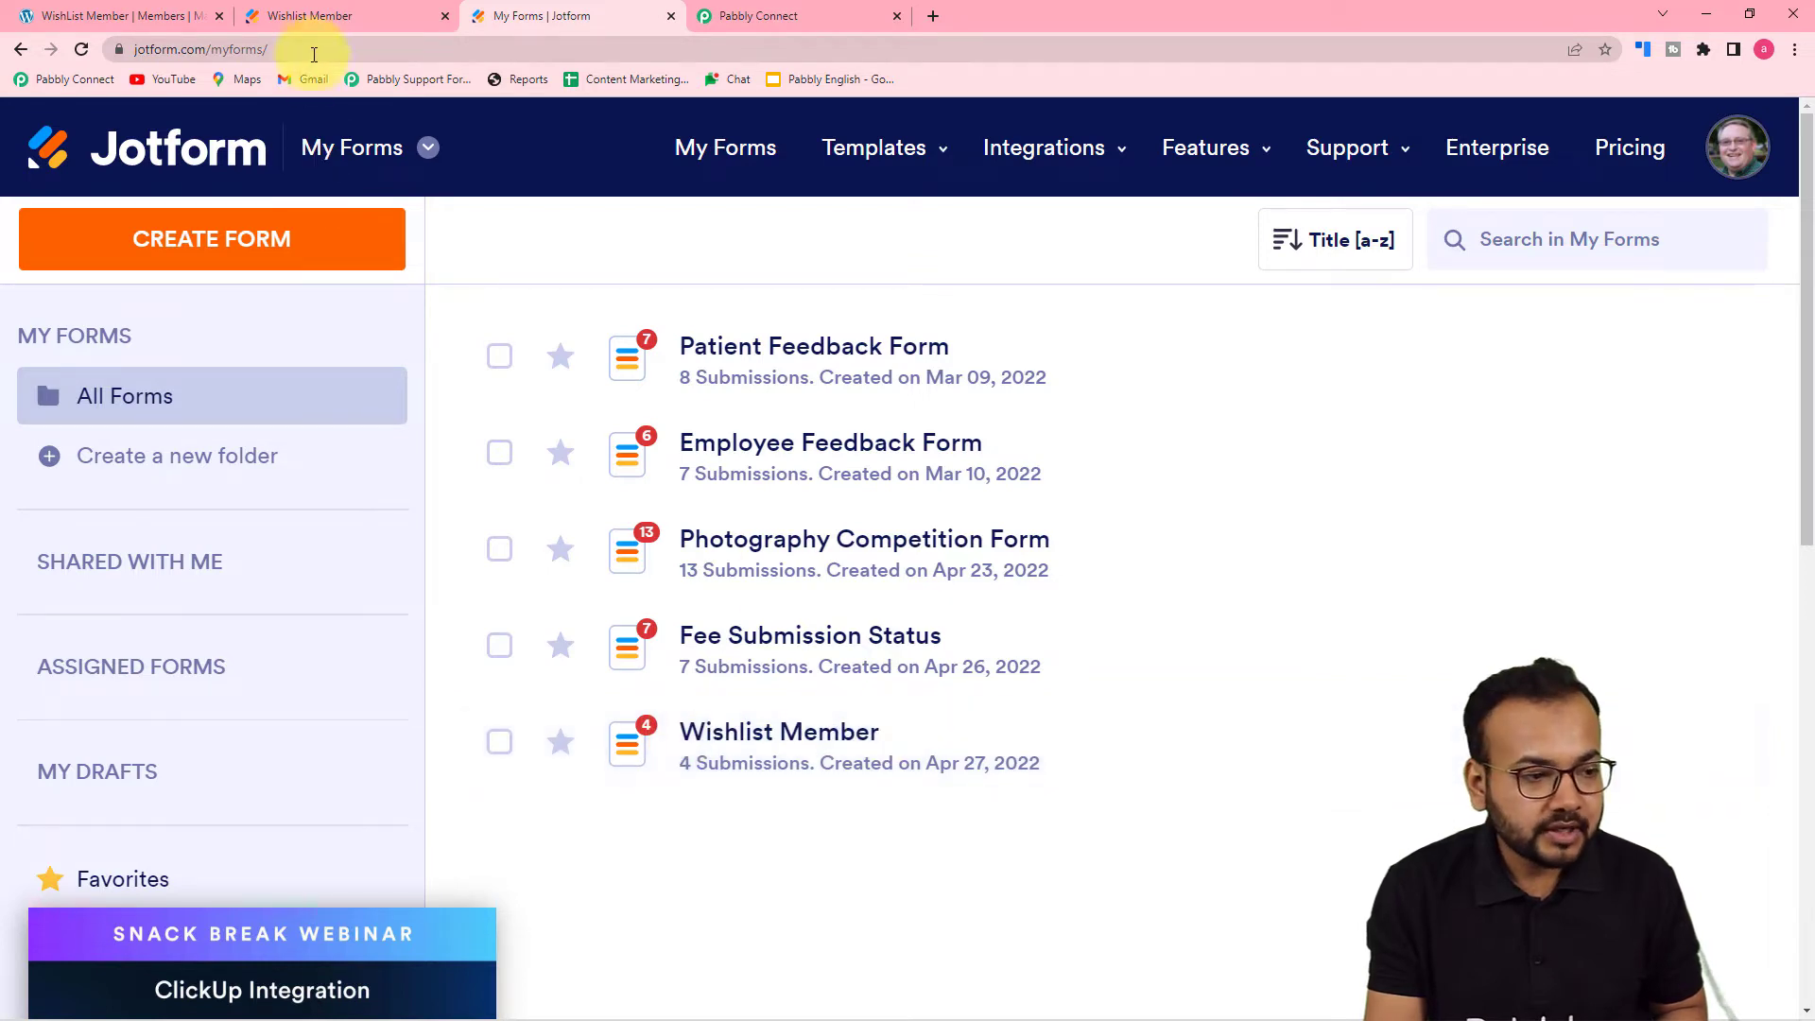
left_click(316, 19)
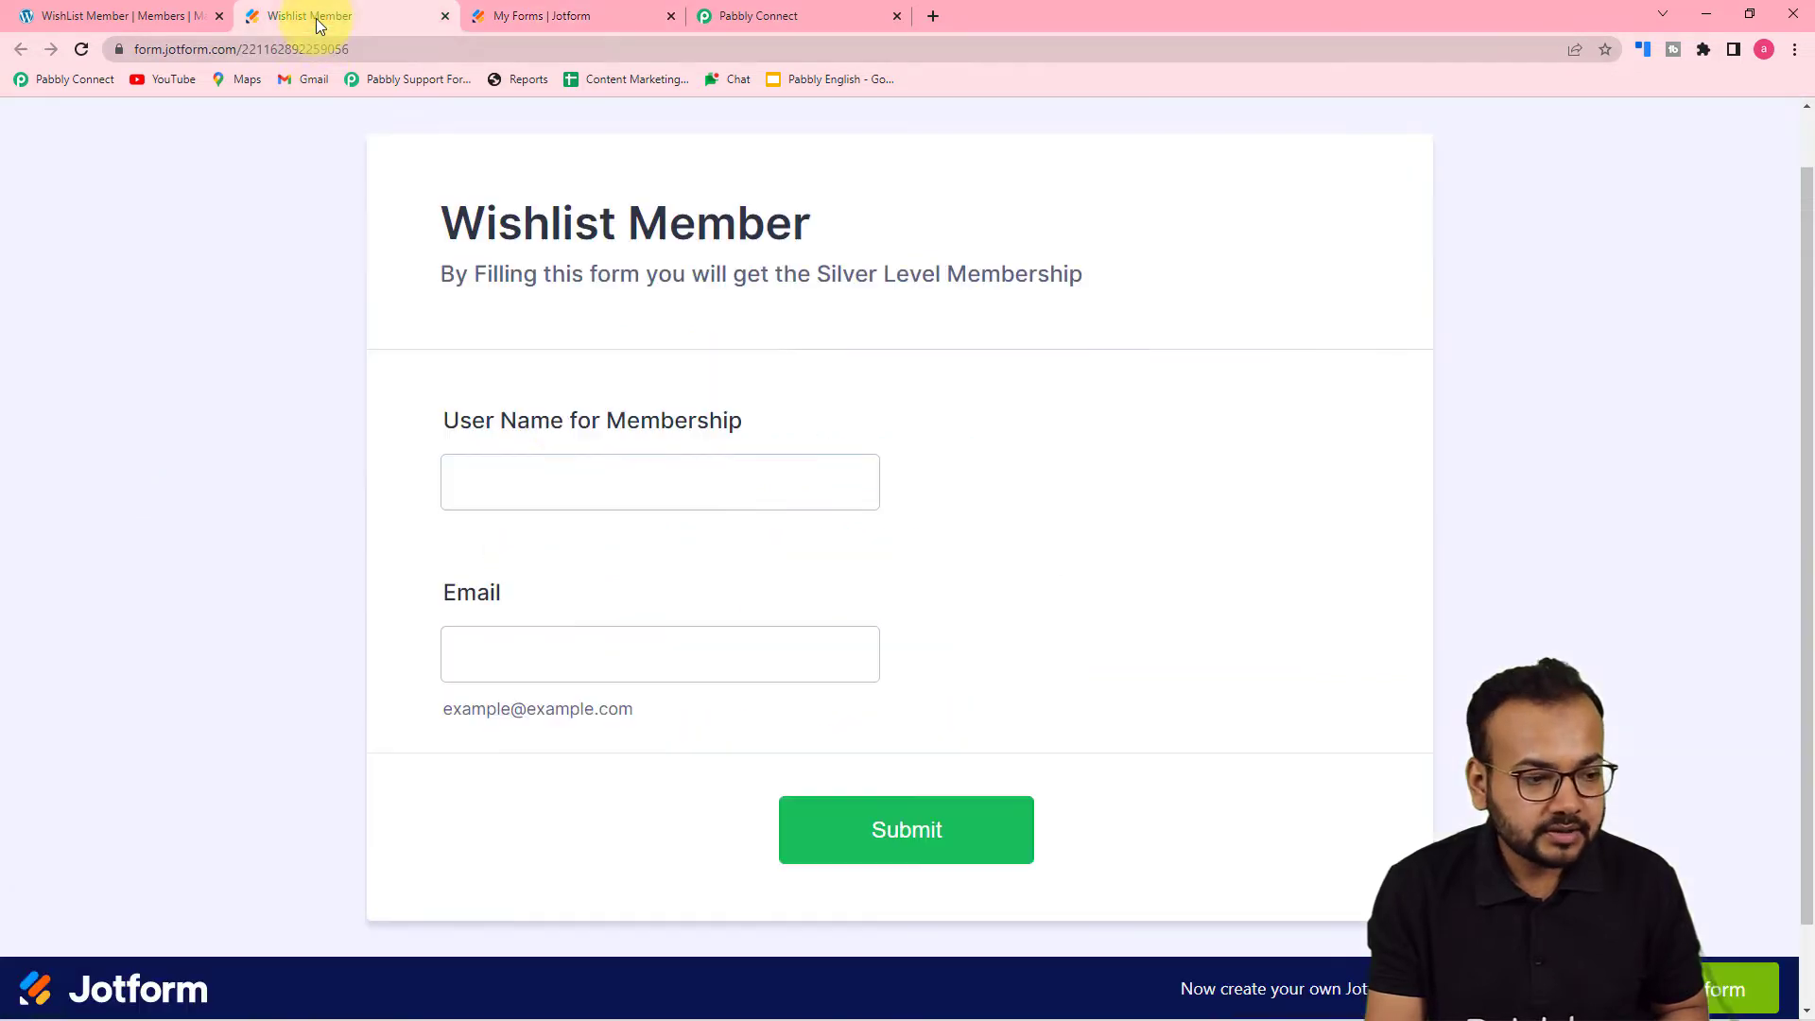
left_click(598, 17)
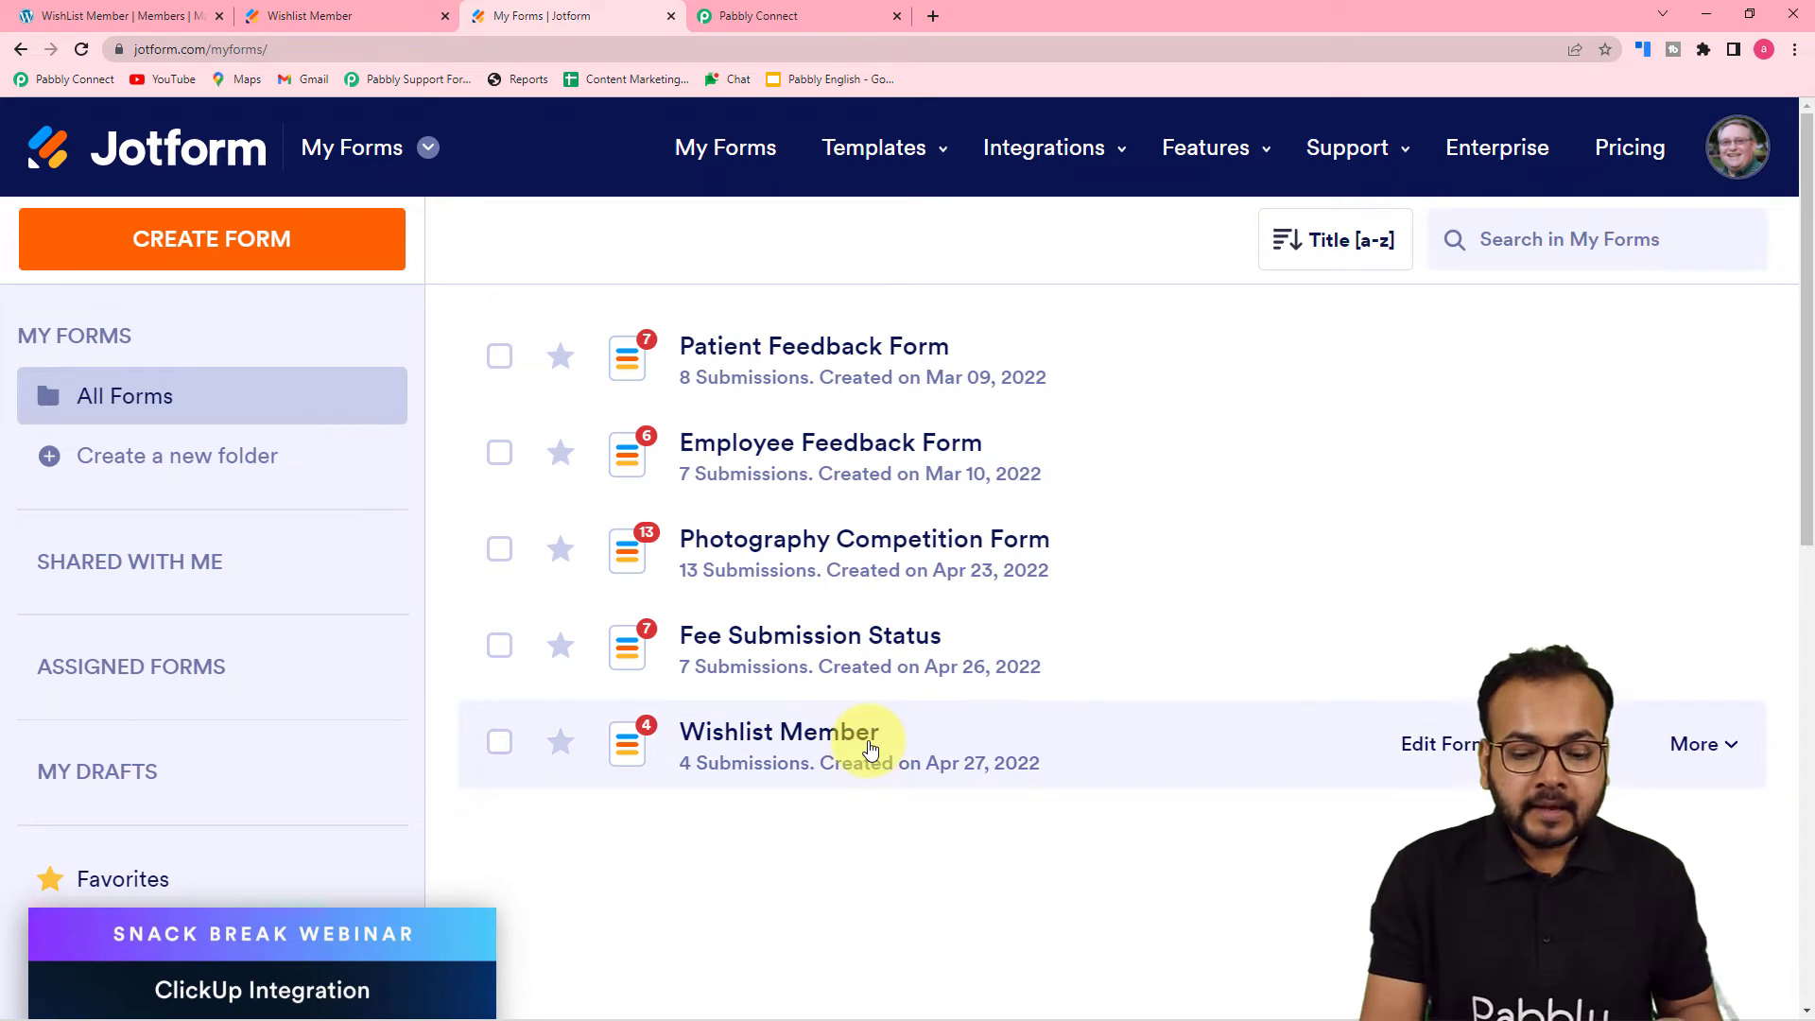
left_click(1696, 756)
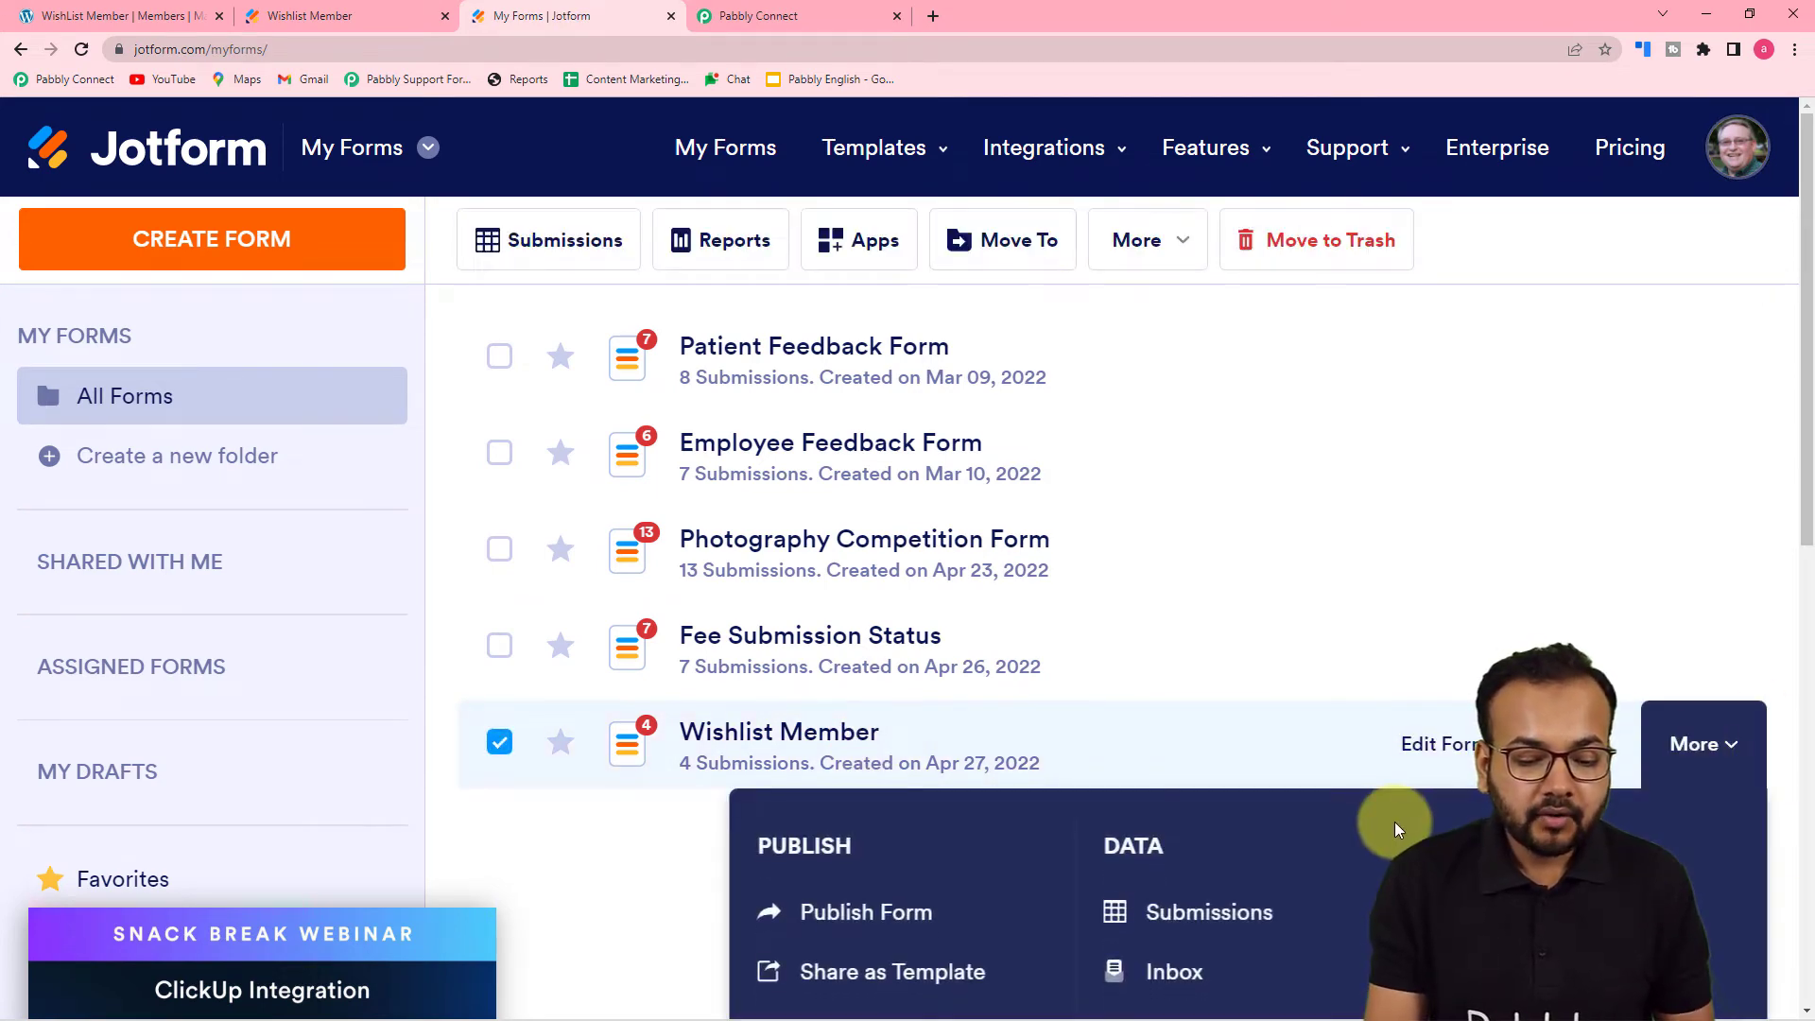
scroll(1358, 836, "down", 4)
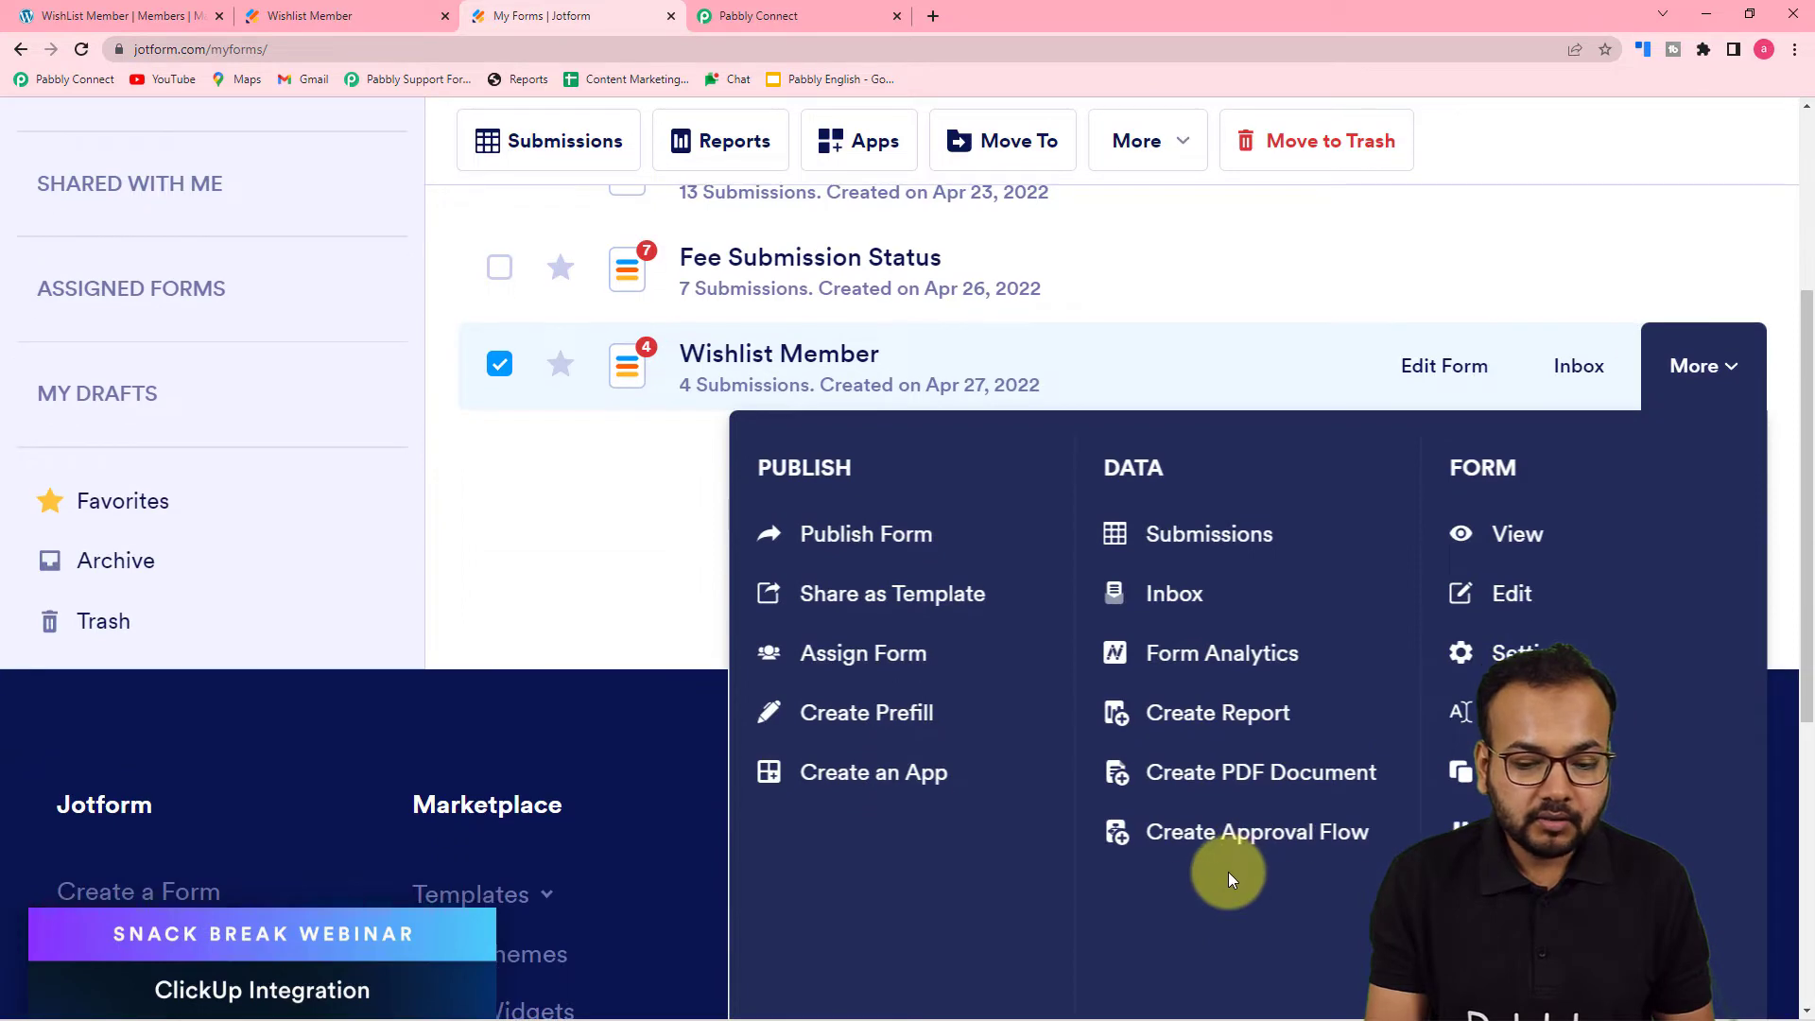
scroll(1227, 871, "down", 1)
left_click(1548, 558)
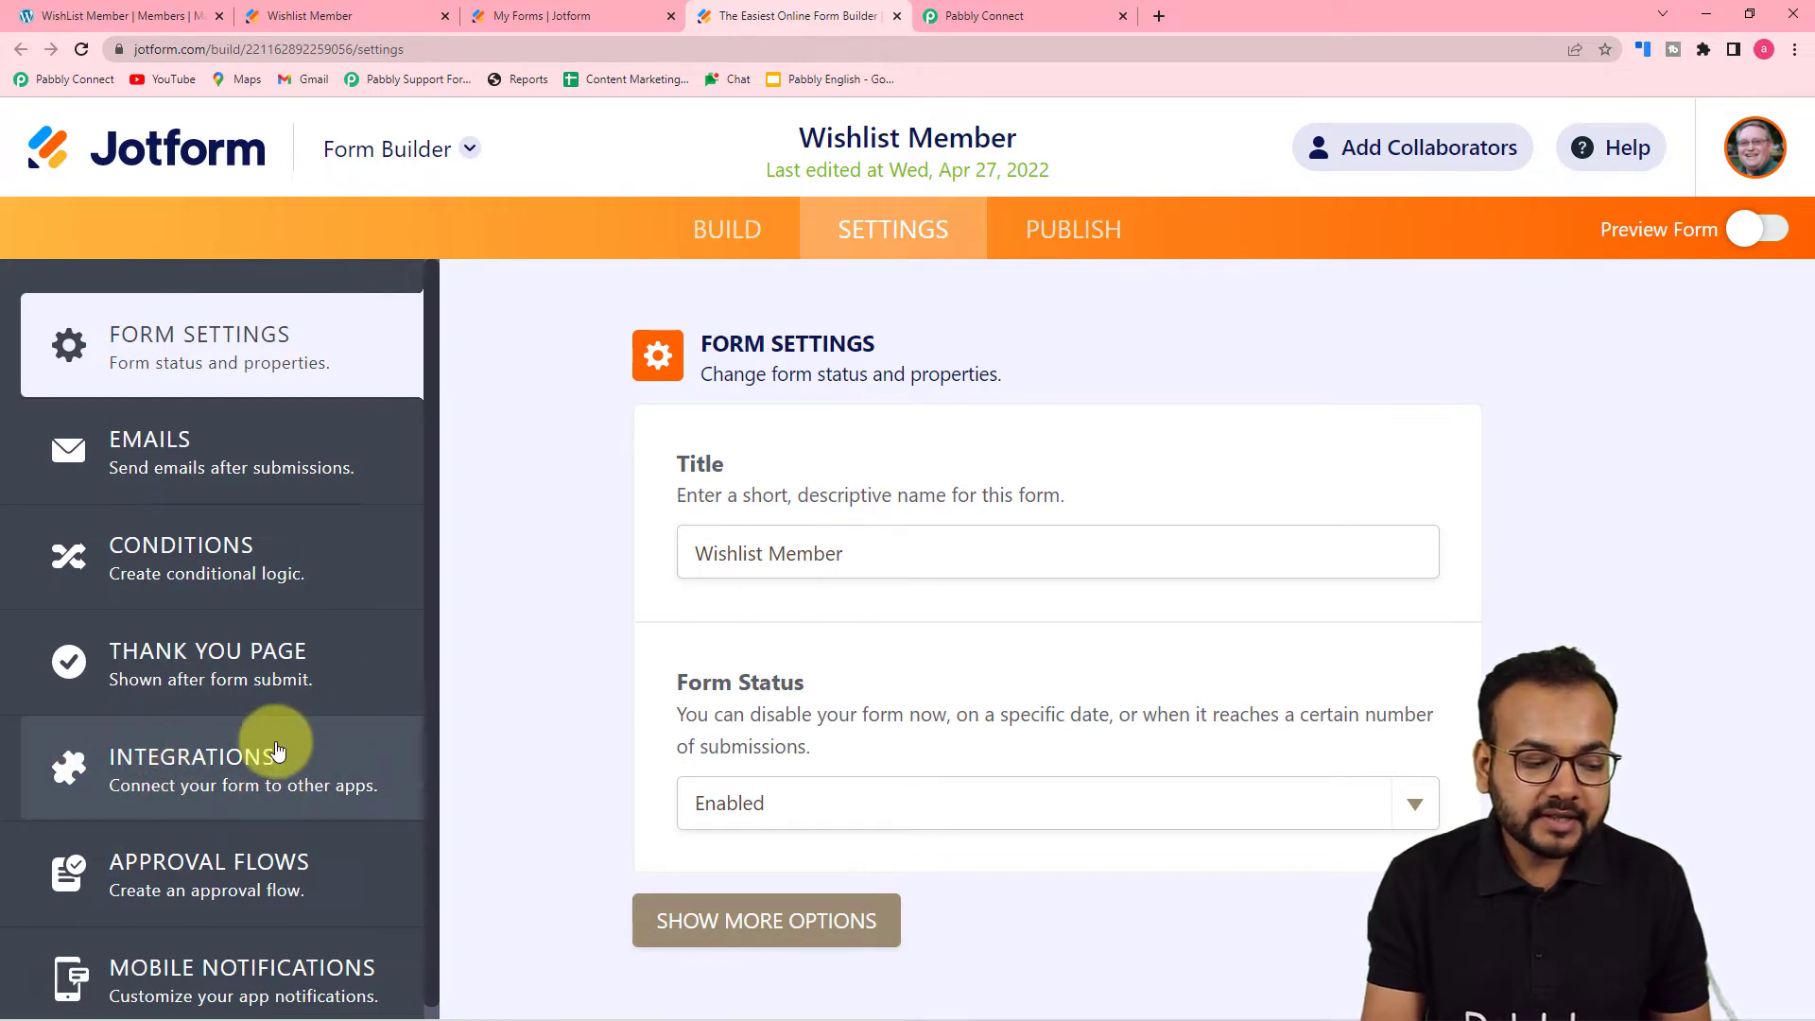
- Remove the form's existing webhook integration
left_click(218, 773)
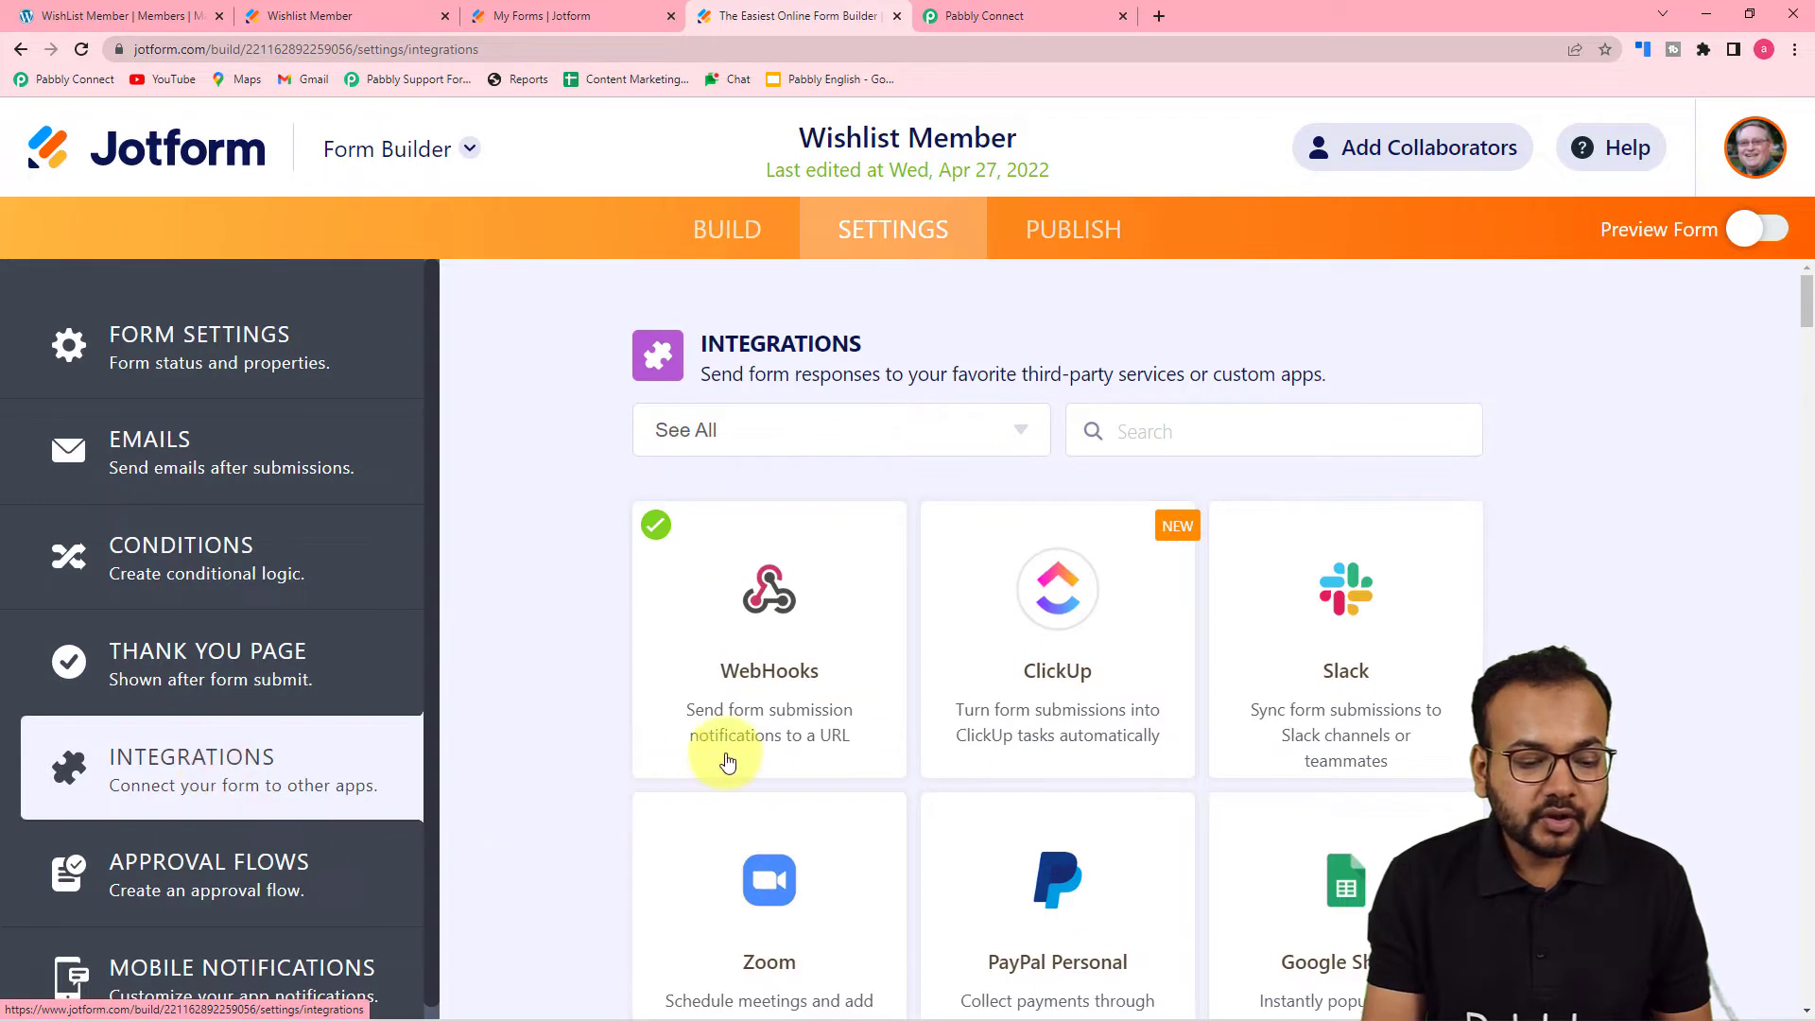
left_click(728, 680)
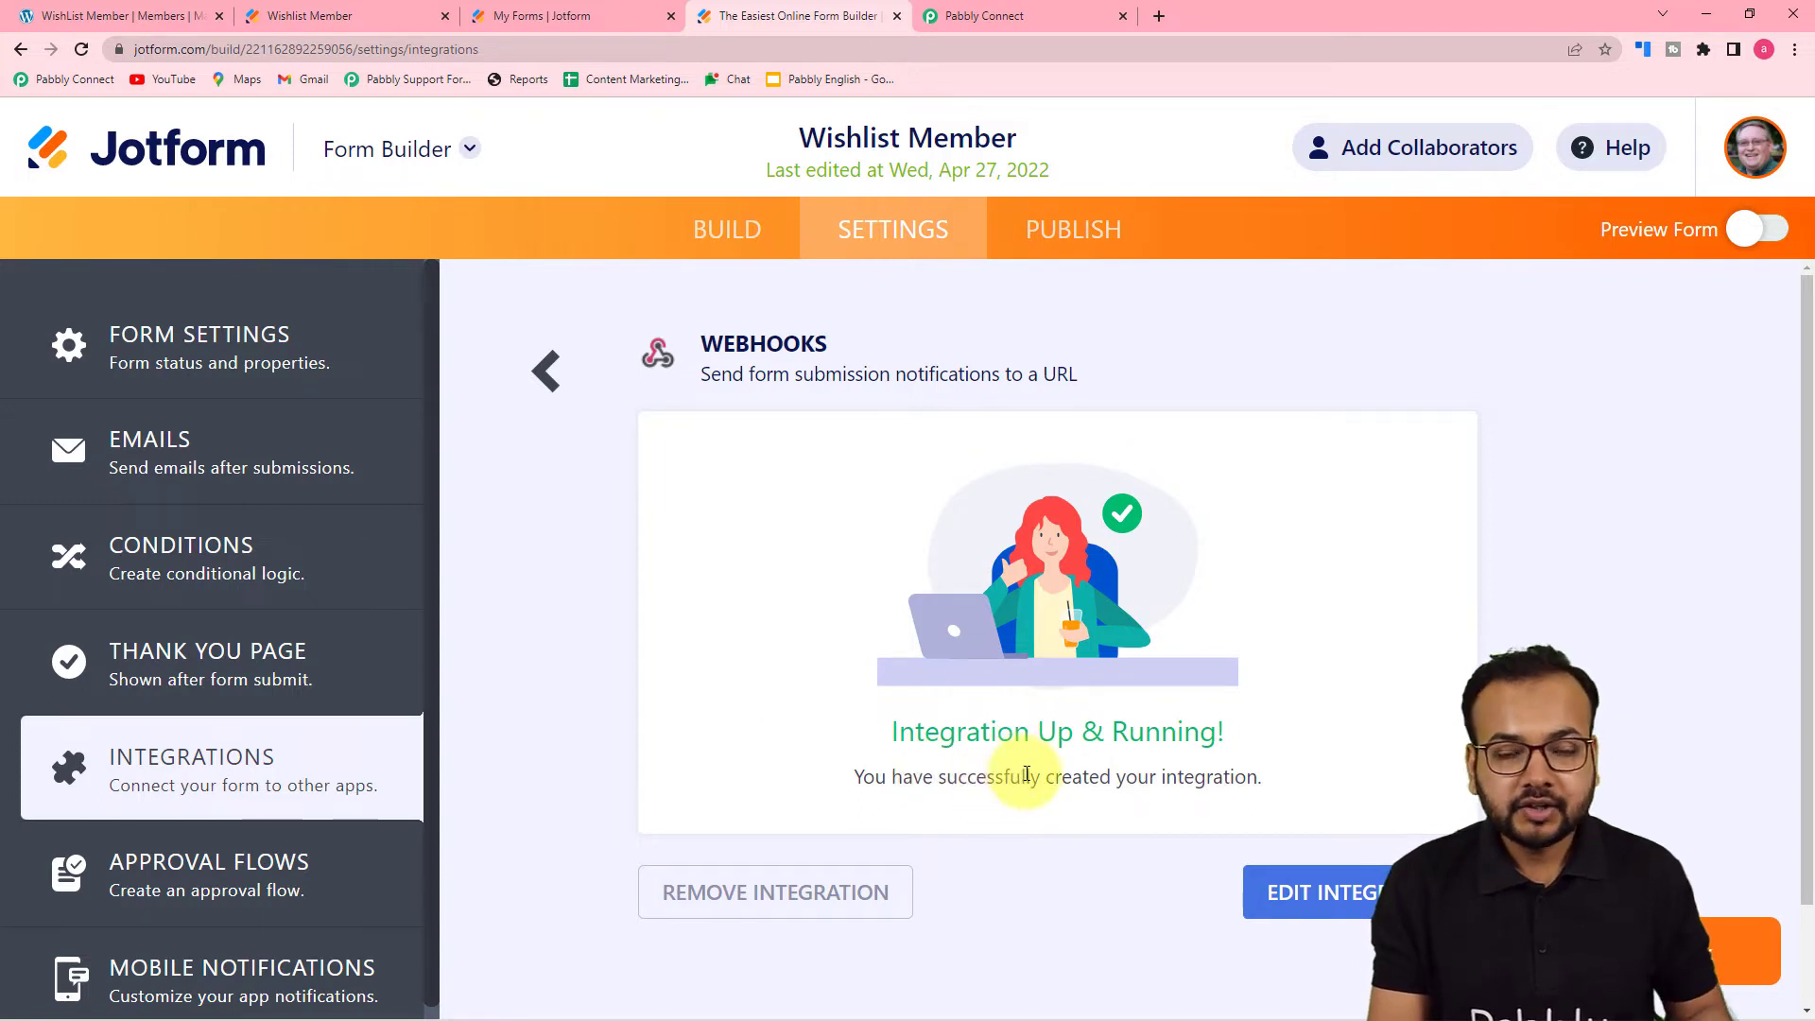
left_click(709, 905)
left_click(1065, 677)
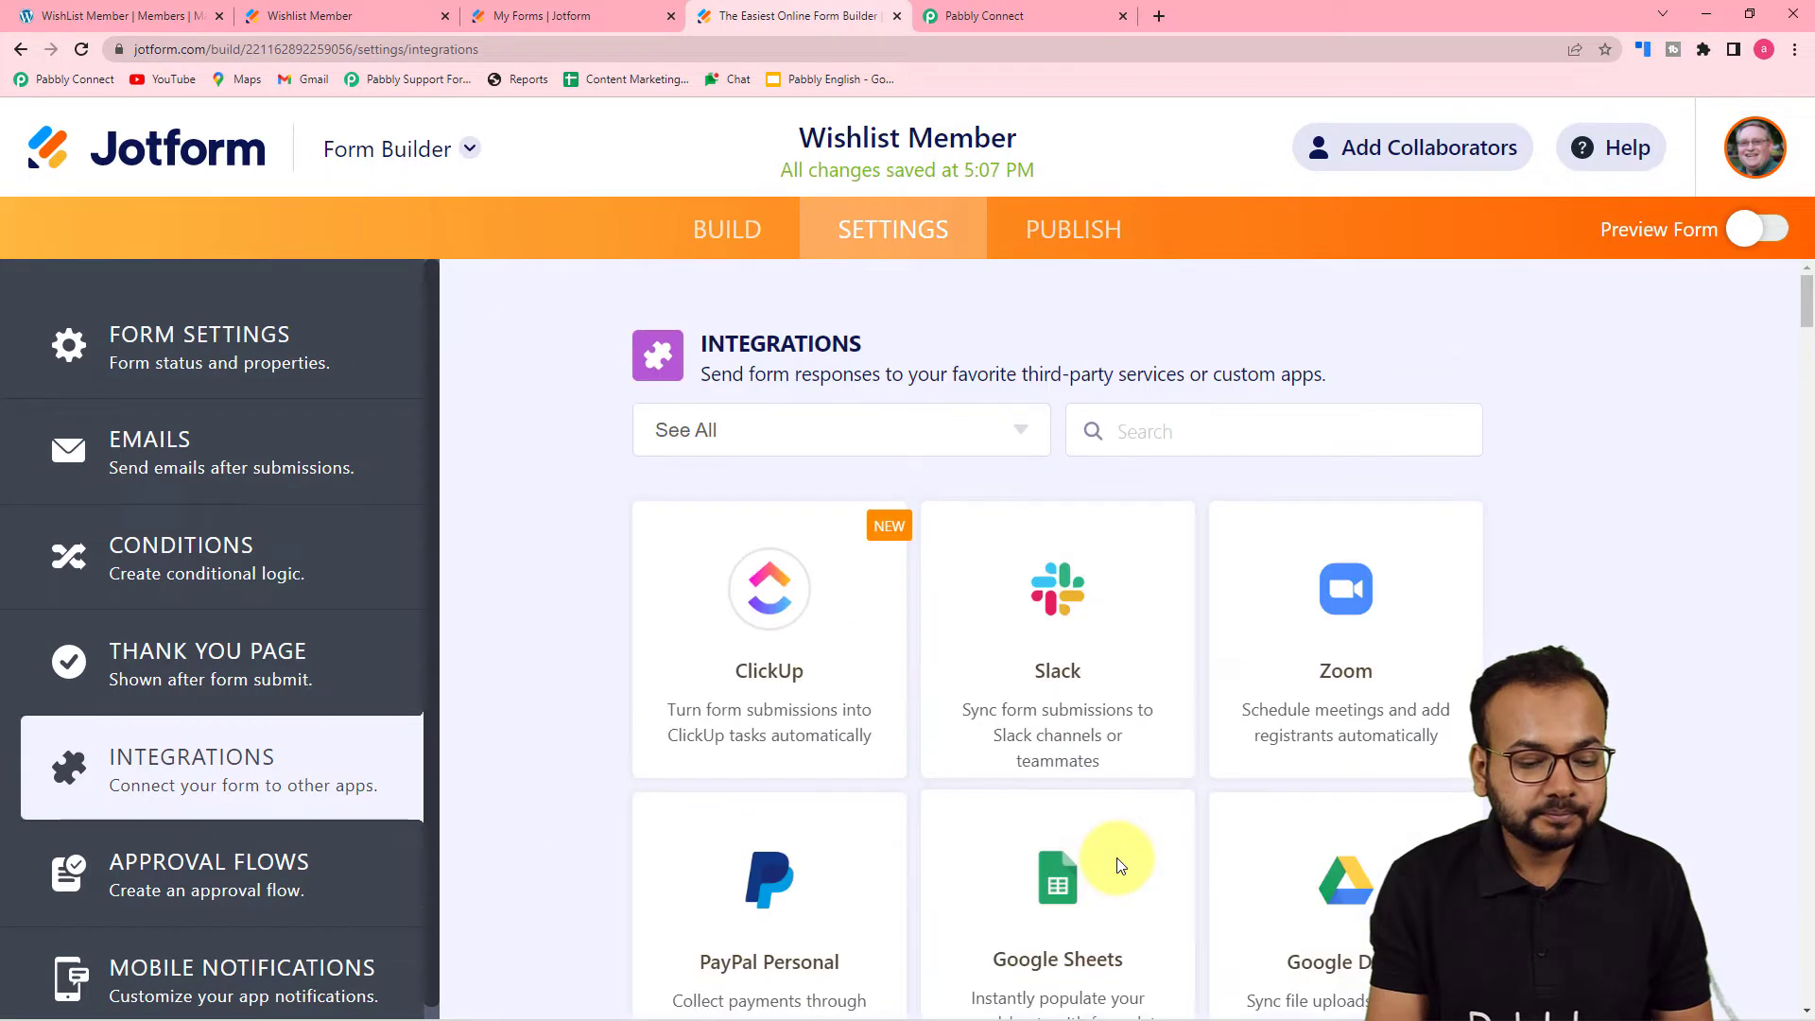
- Add a WebHooks integration using the pasted Pabbly webhook URL, then return to Pabbly Connect
left_click(1165, 435)
type("we")
left_click(1061, 668)
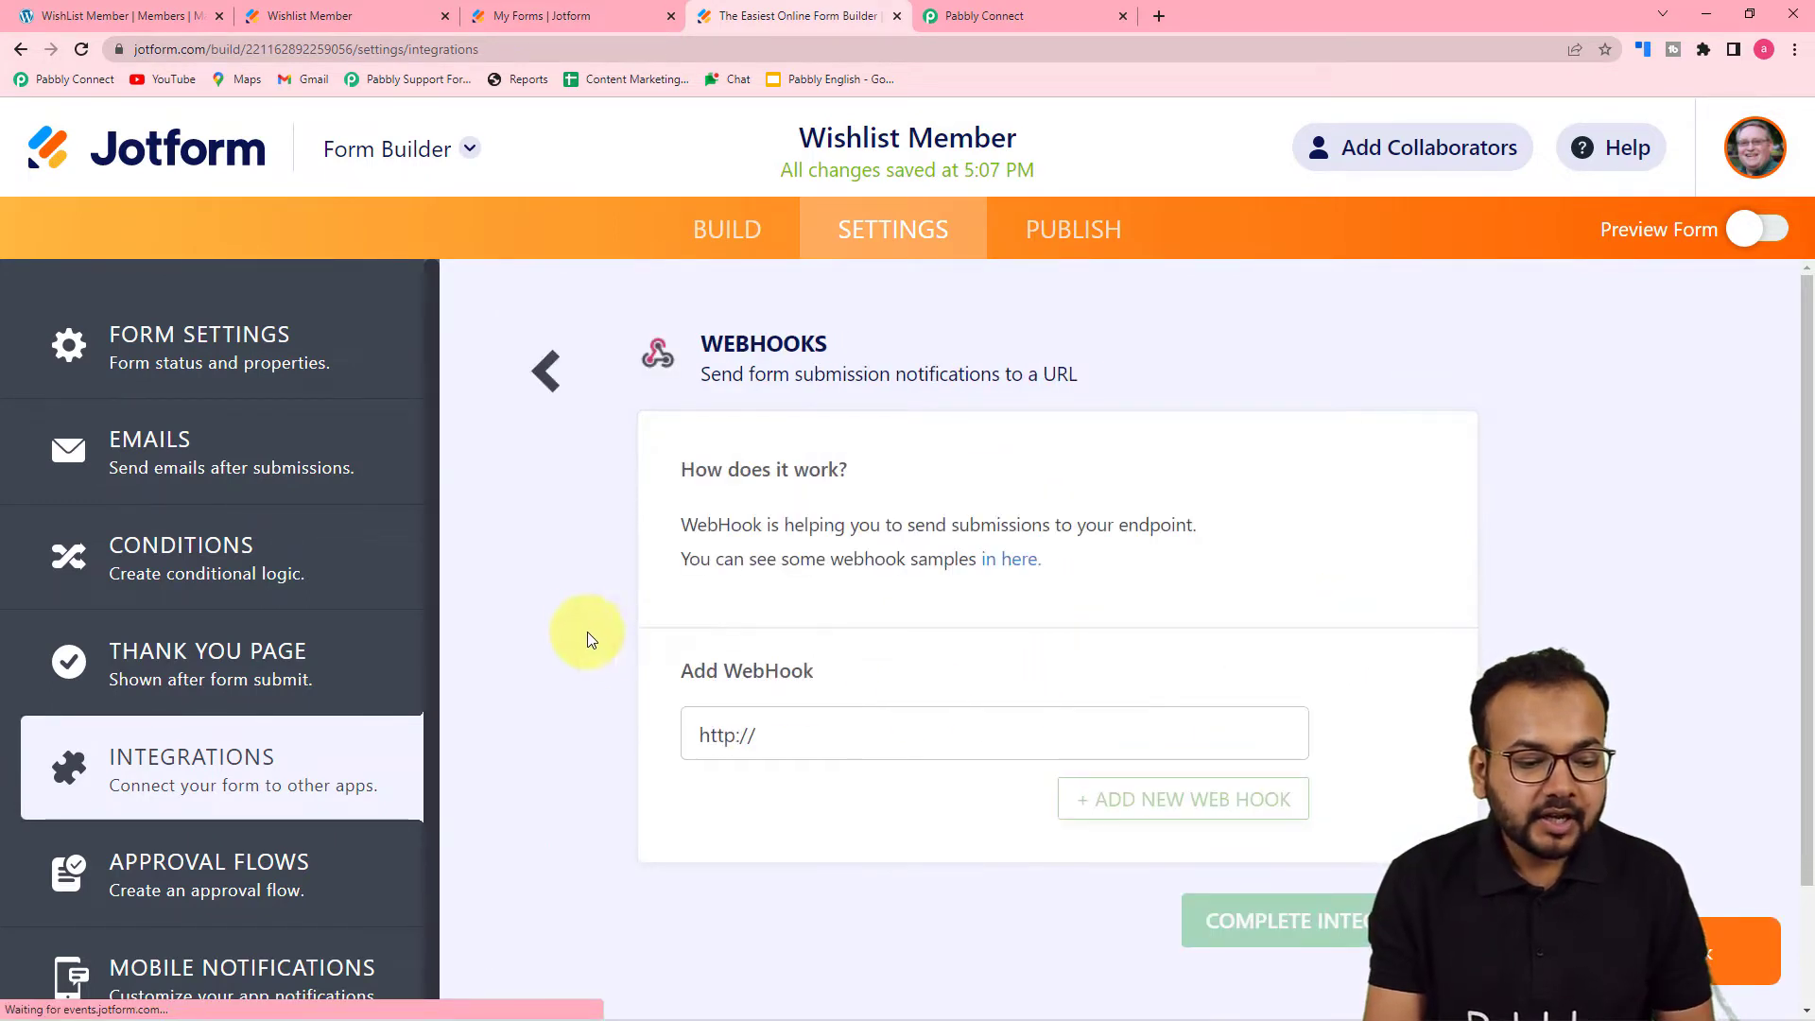
left_click(759, 734)
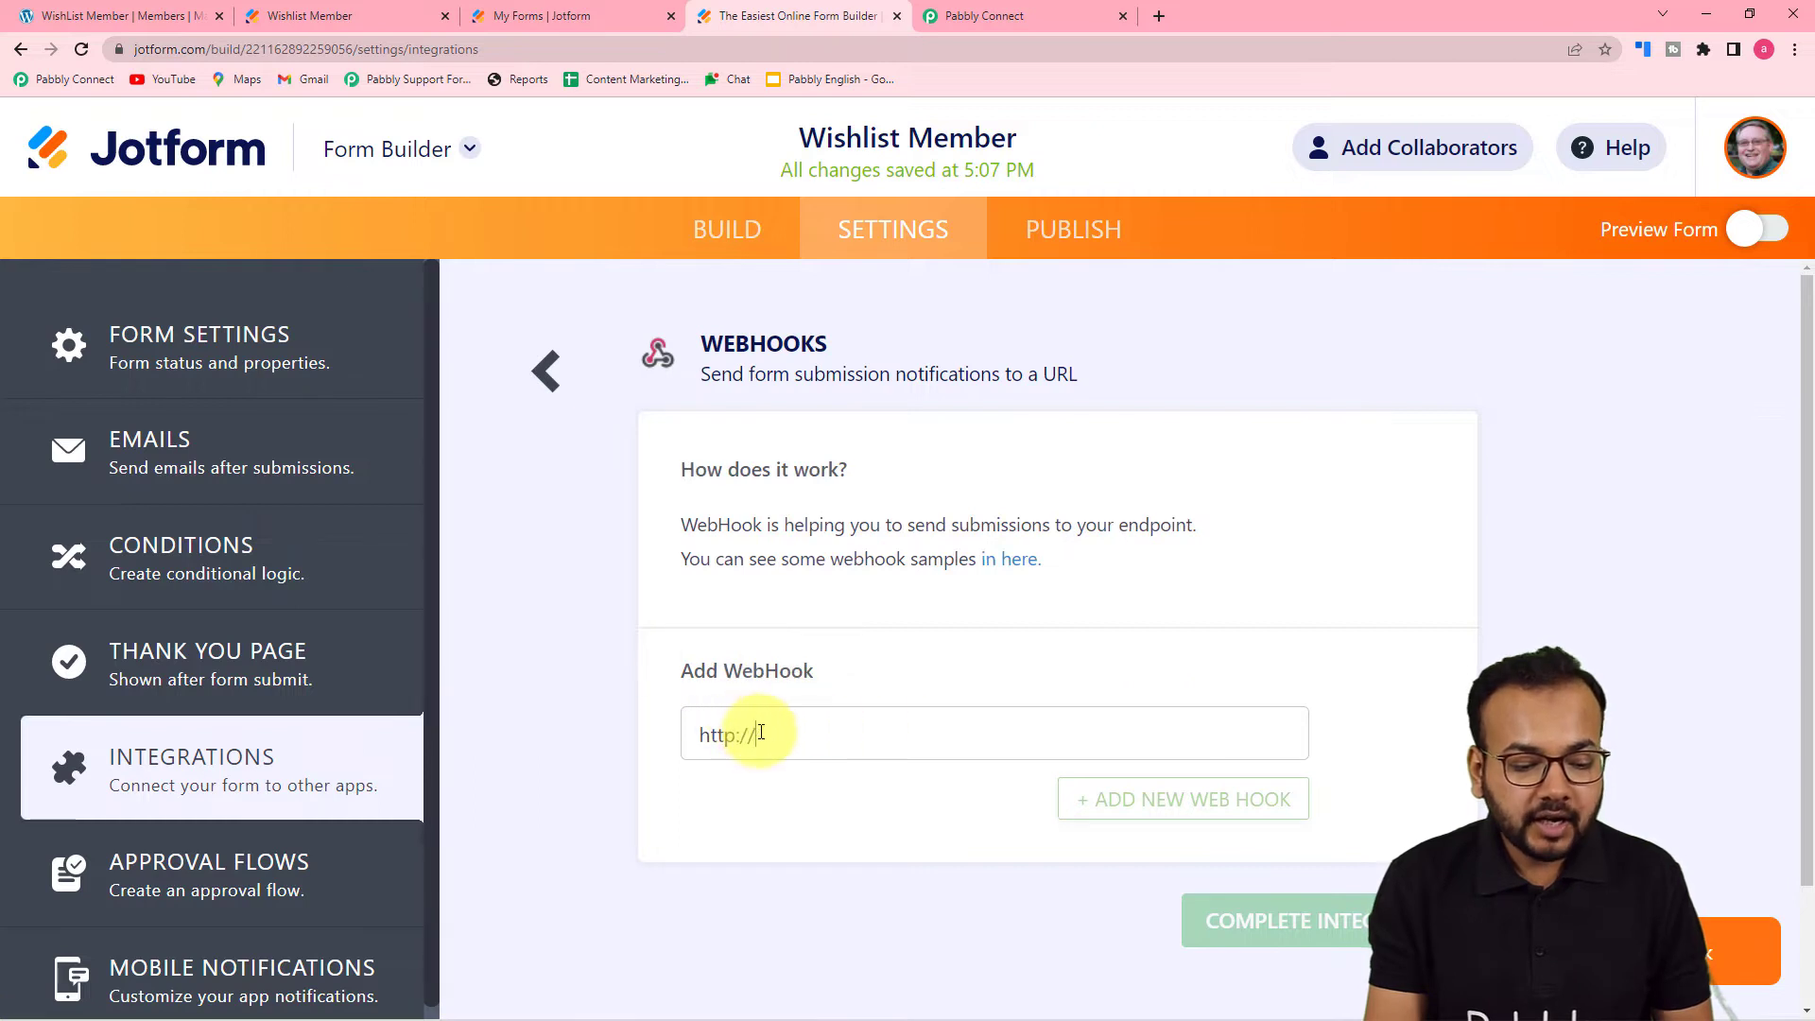
key("BackSpace")
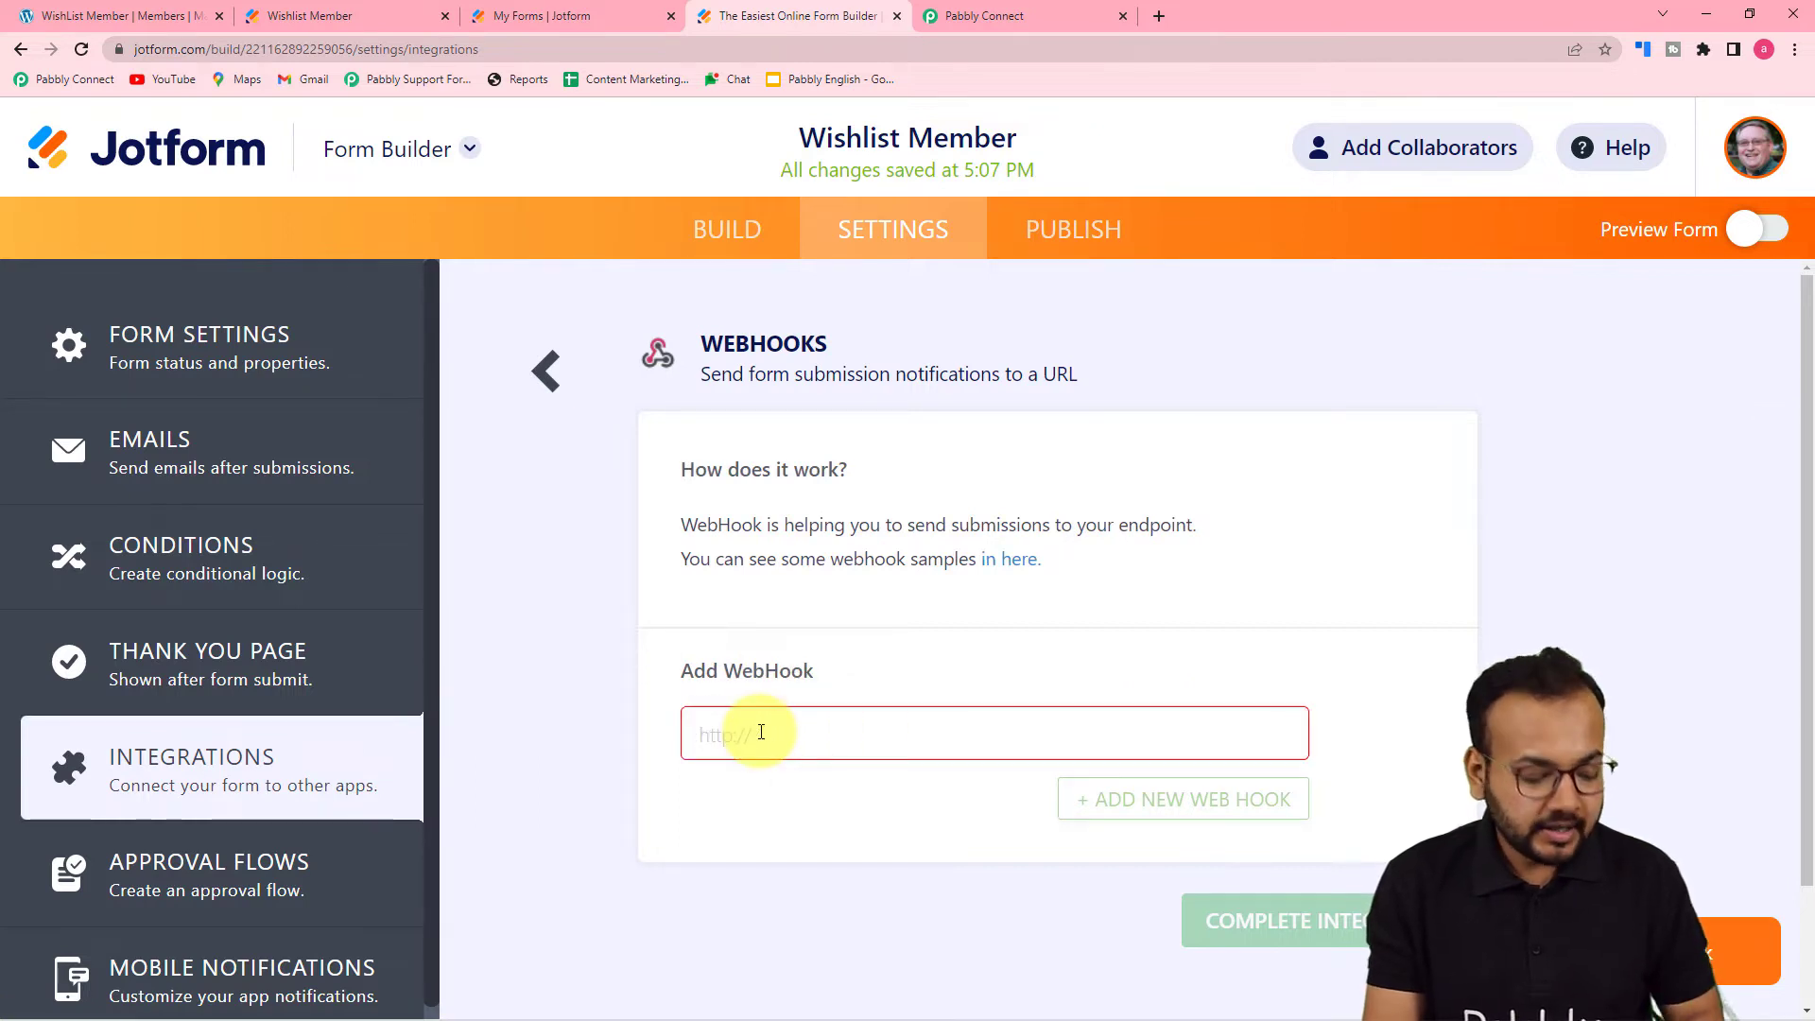
right_click(768, 733)
left_click(827, 603)
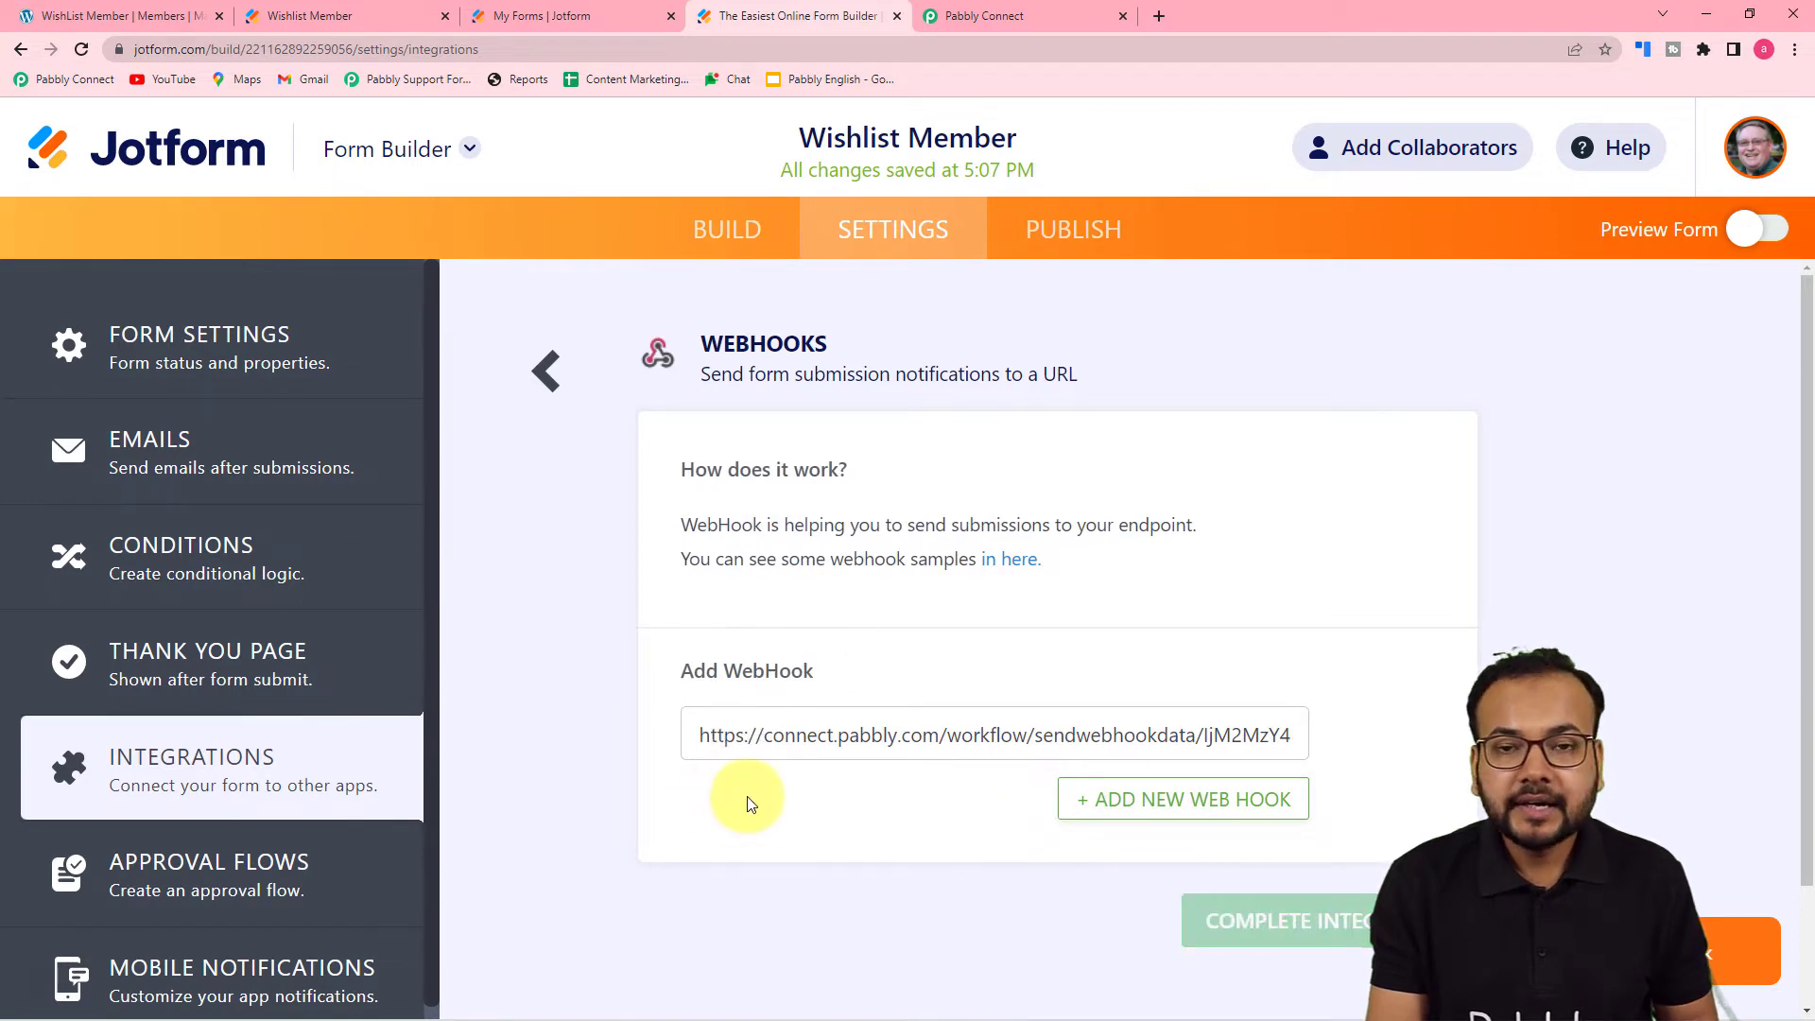
key("Return")
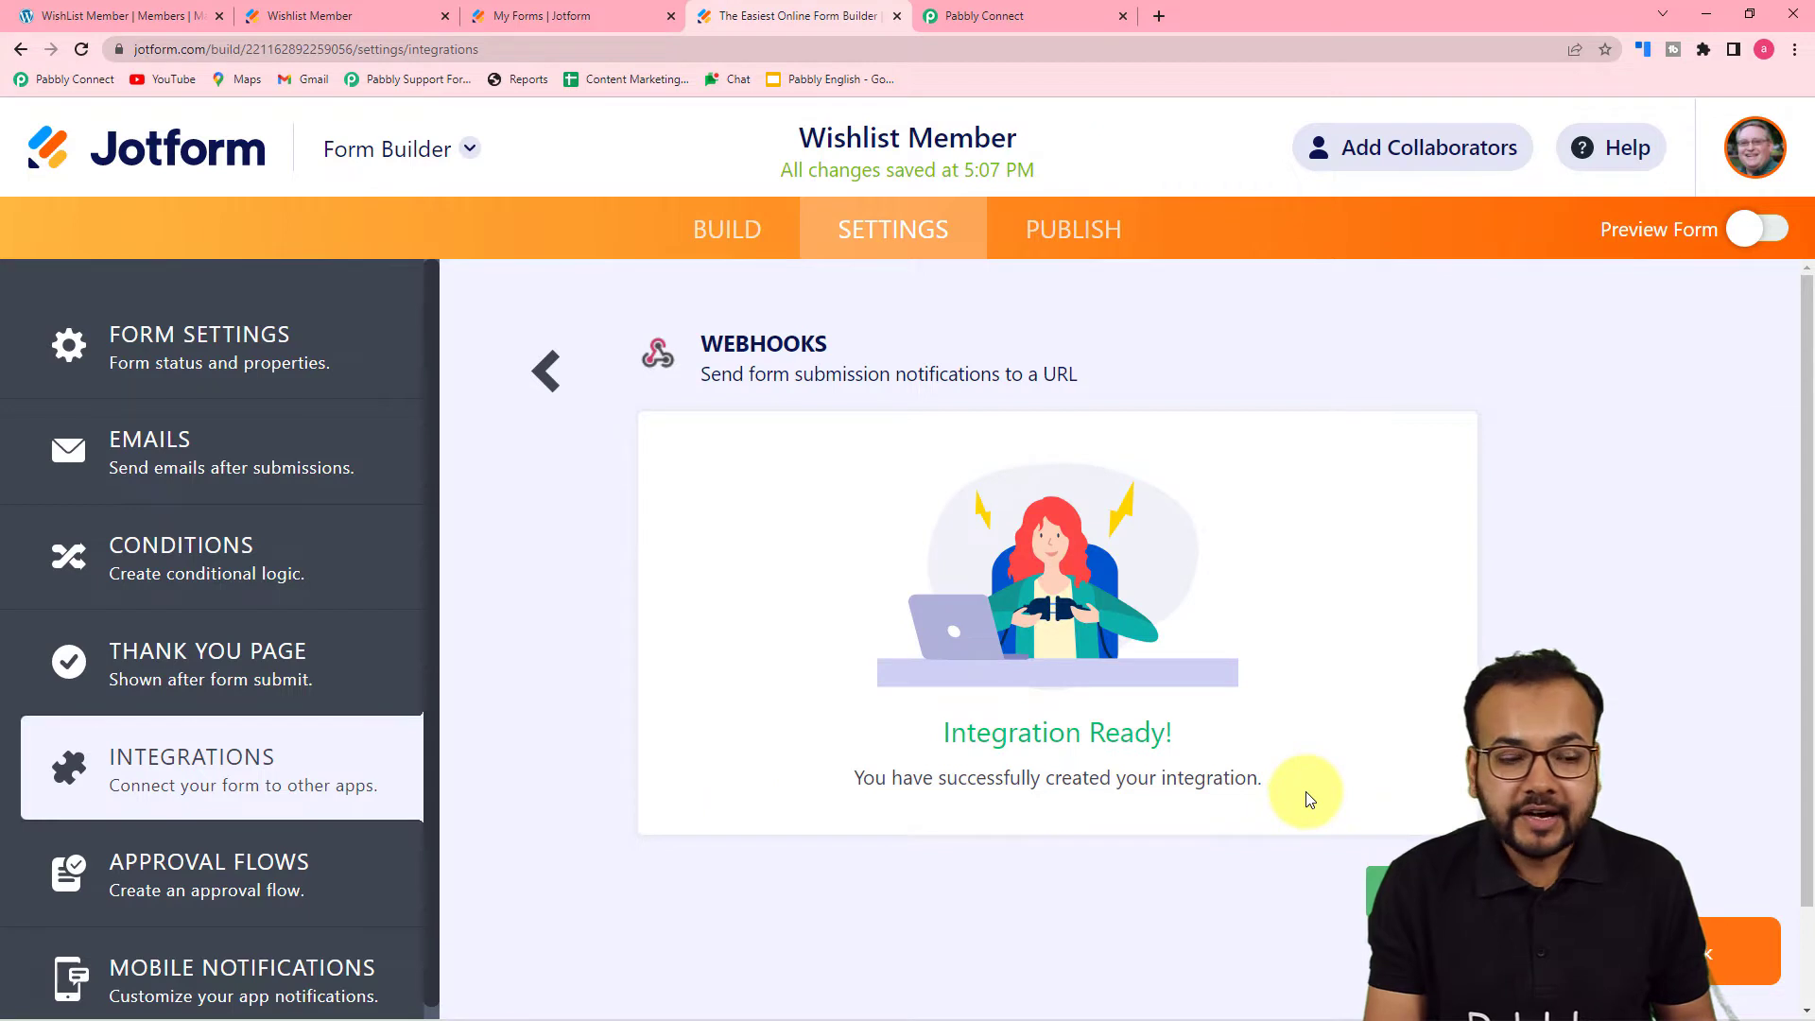
left_click(1000, 19)
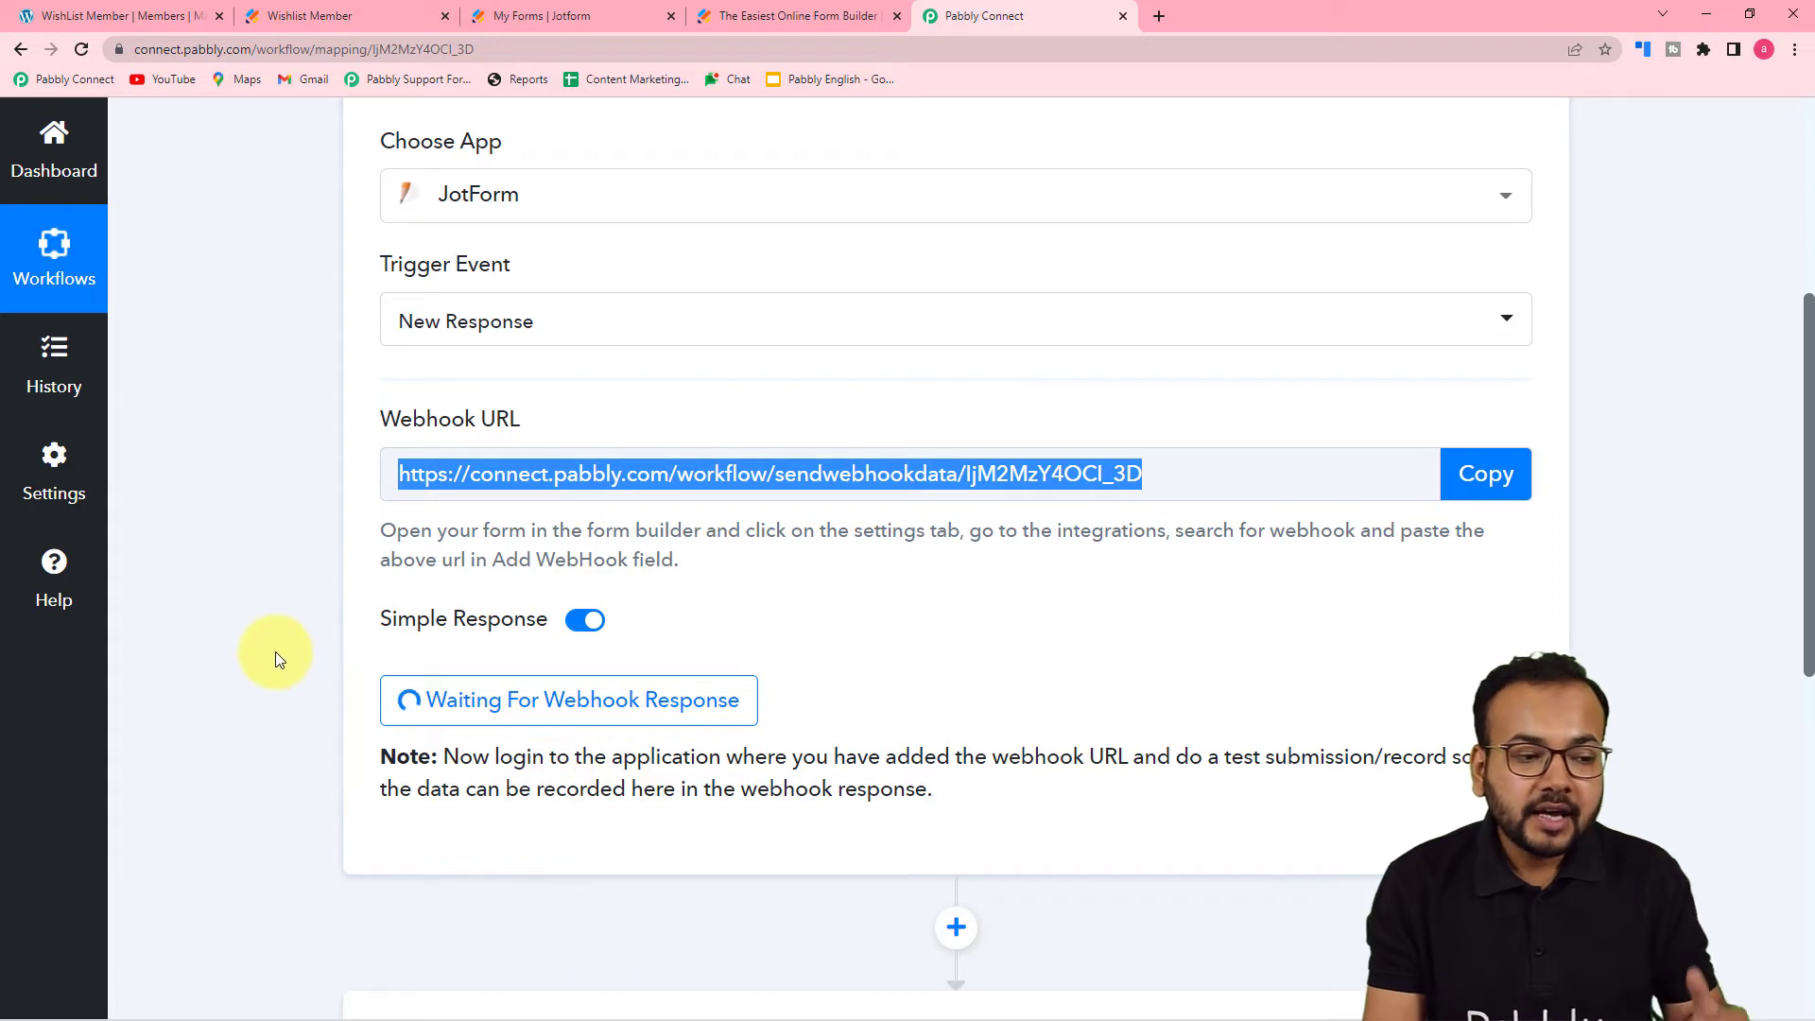
- Bring up the live Wishlist Member form and start entering the membership user name
left_click(283, 15)
left_click(757, 486)
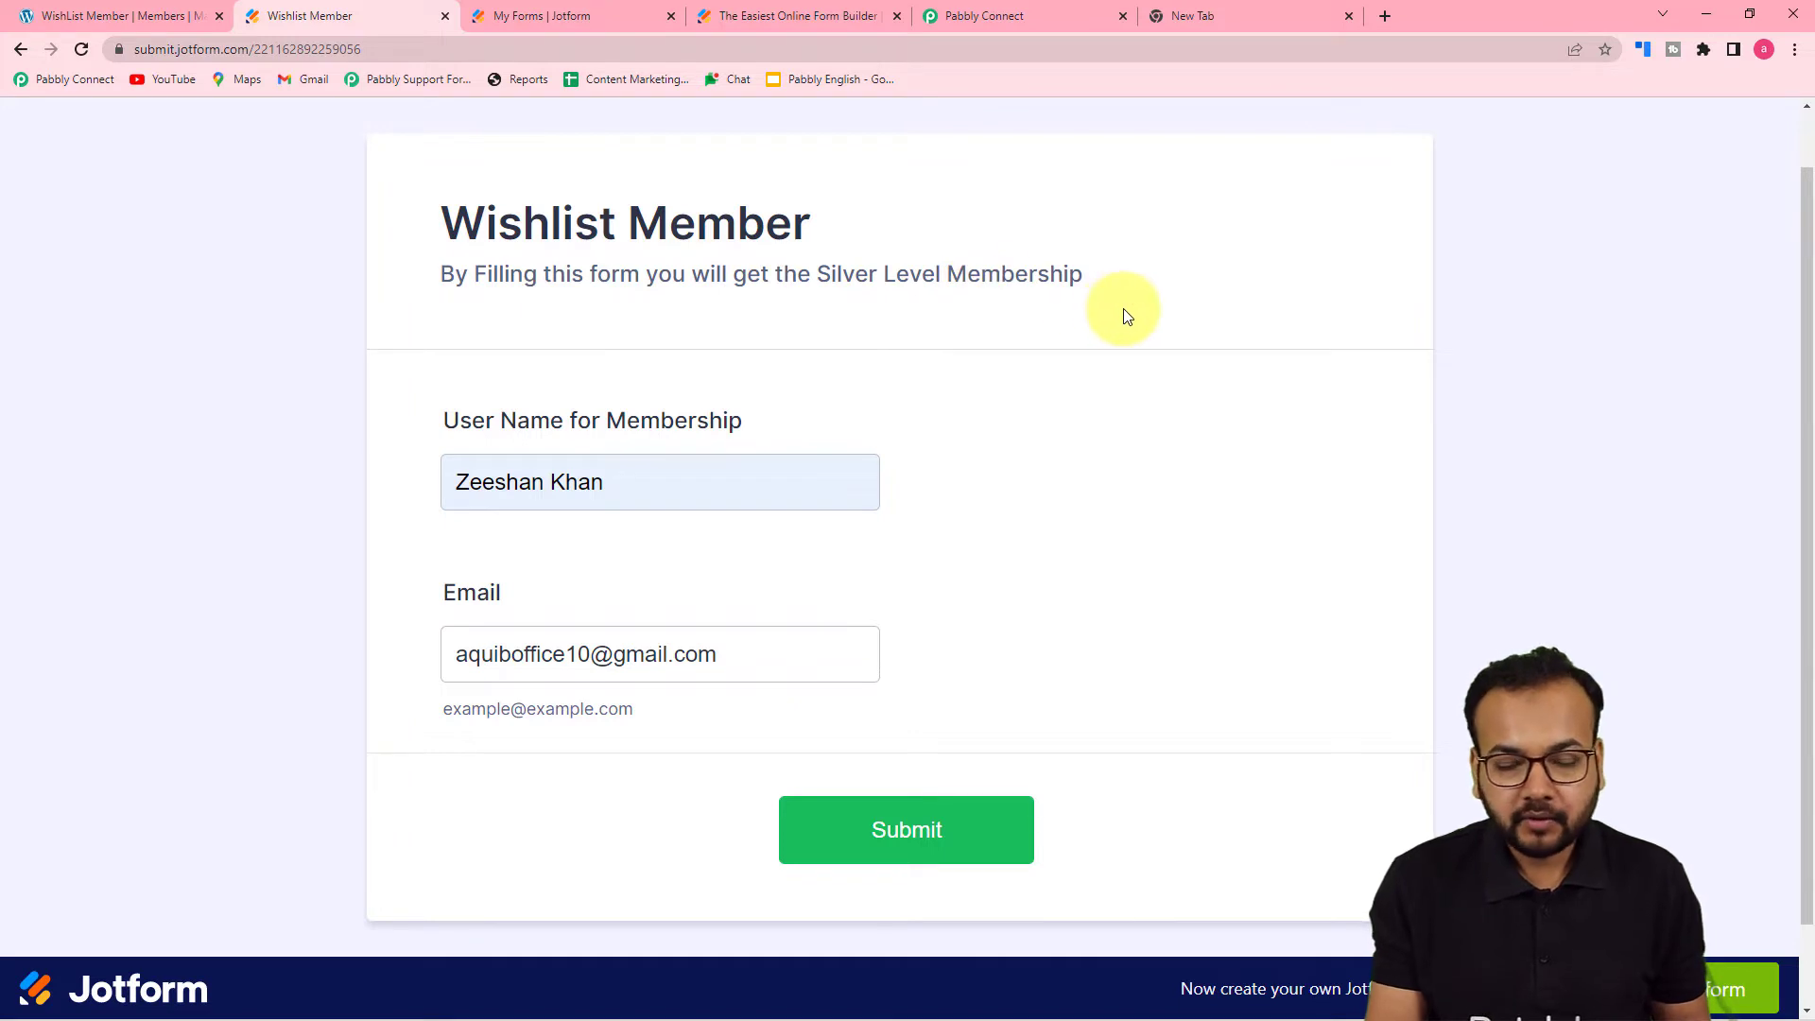
- Submit the filled-in Wishlist Member test response and return to the Pabbly workflow
scroll(870, 300, "down", 2)
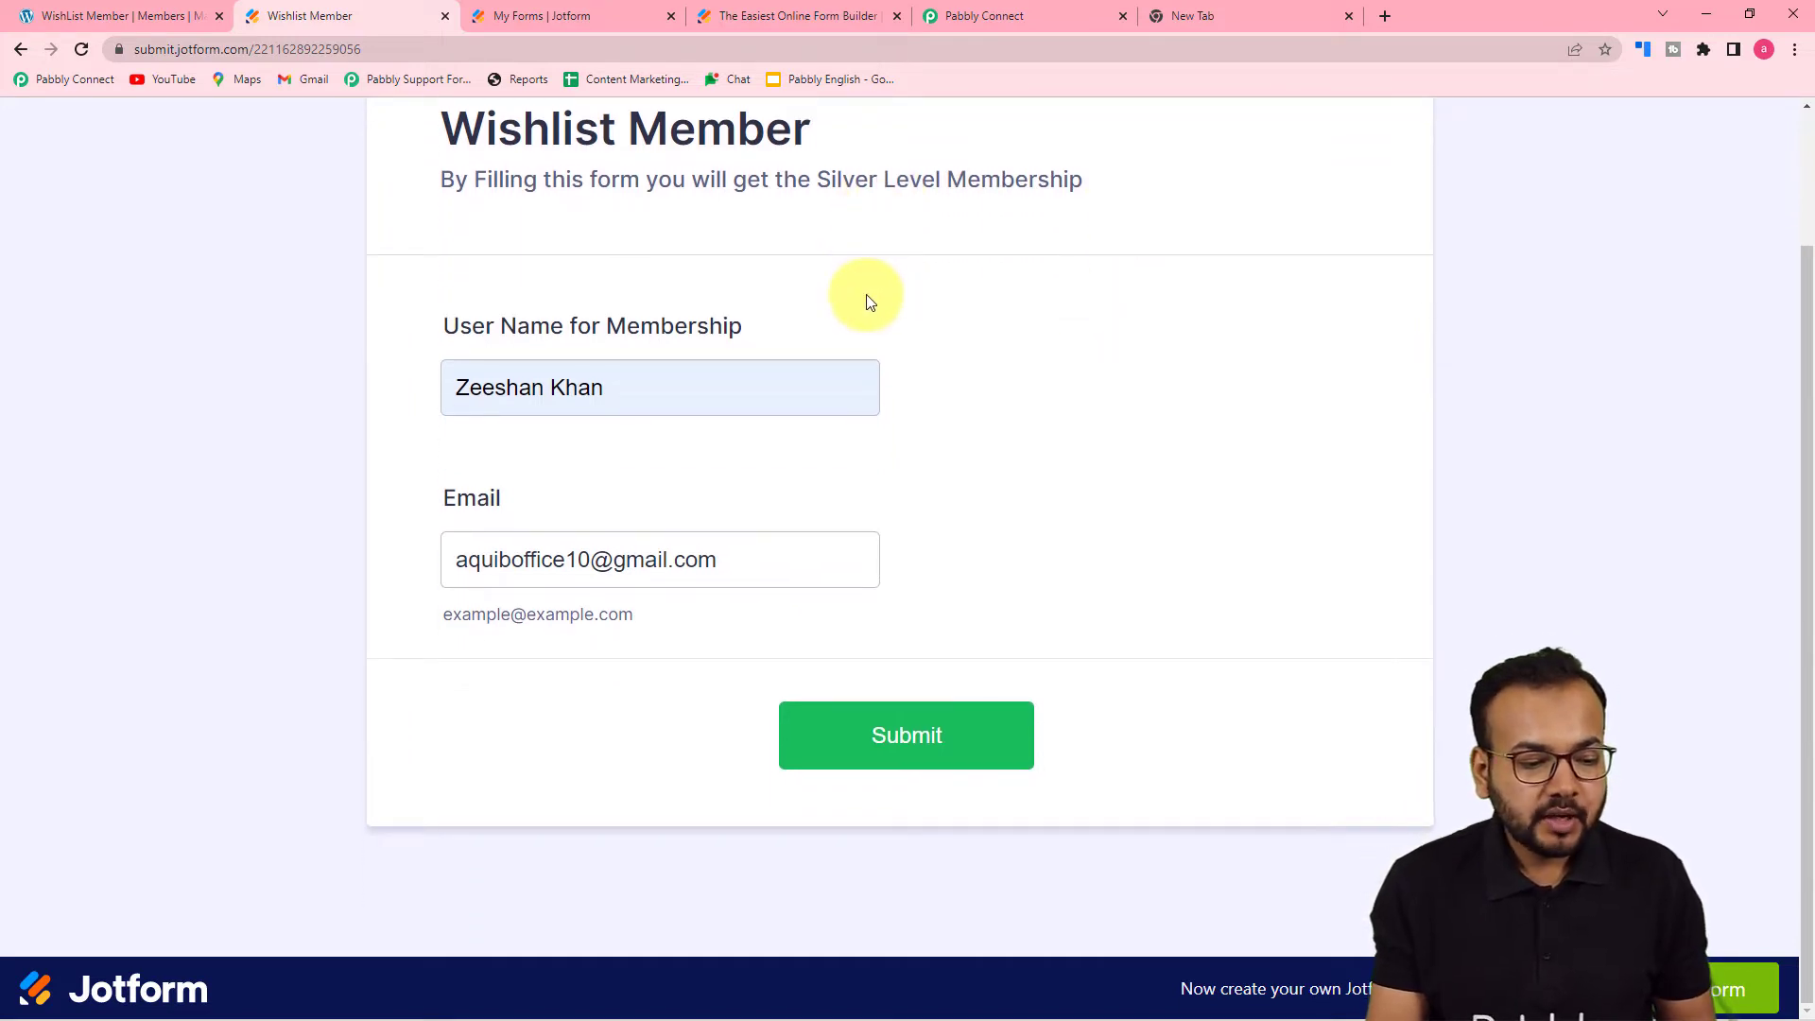
left_click(815, 749)
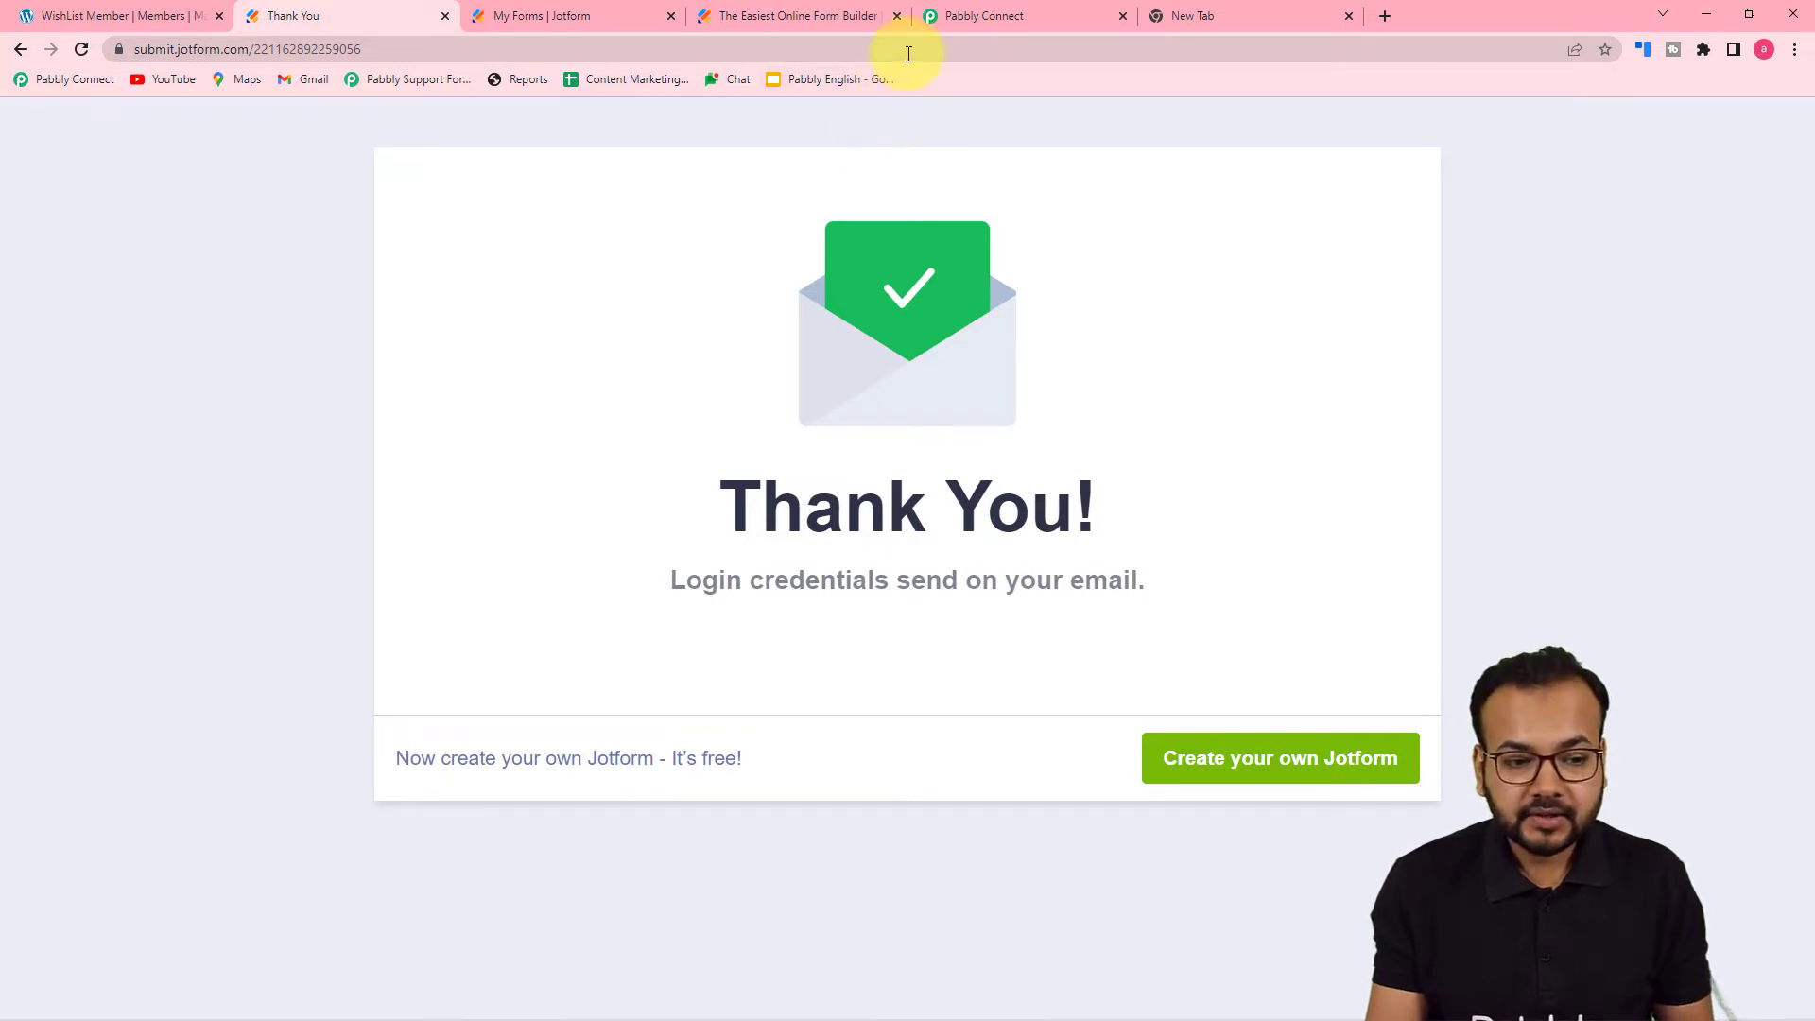
left_click(949, 27)
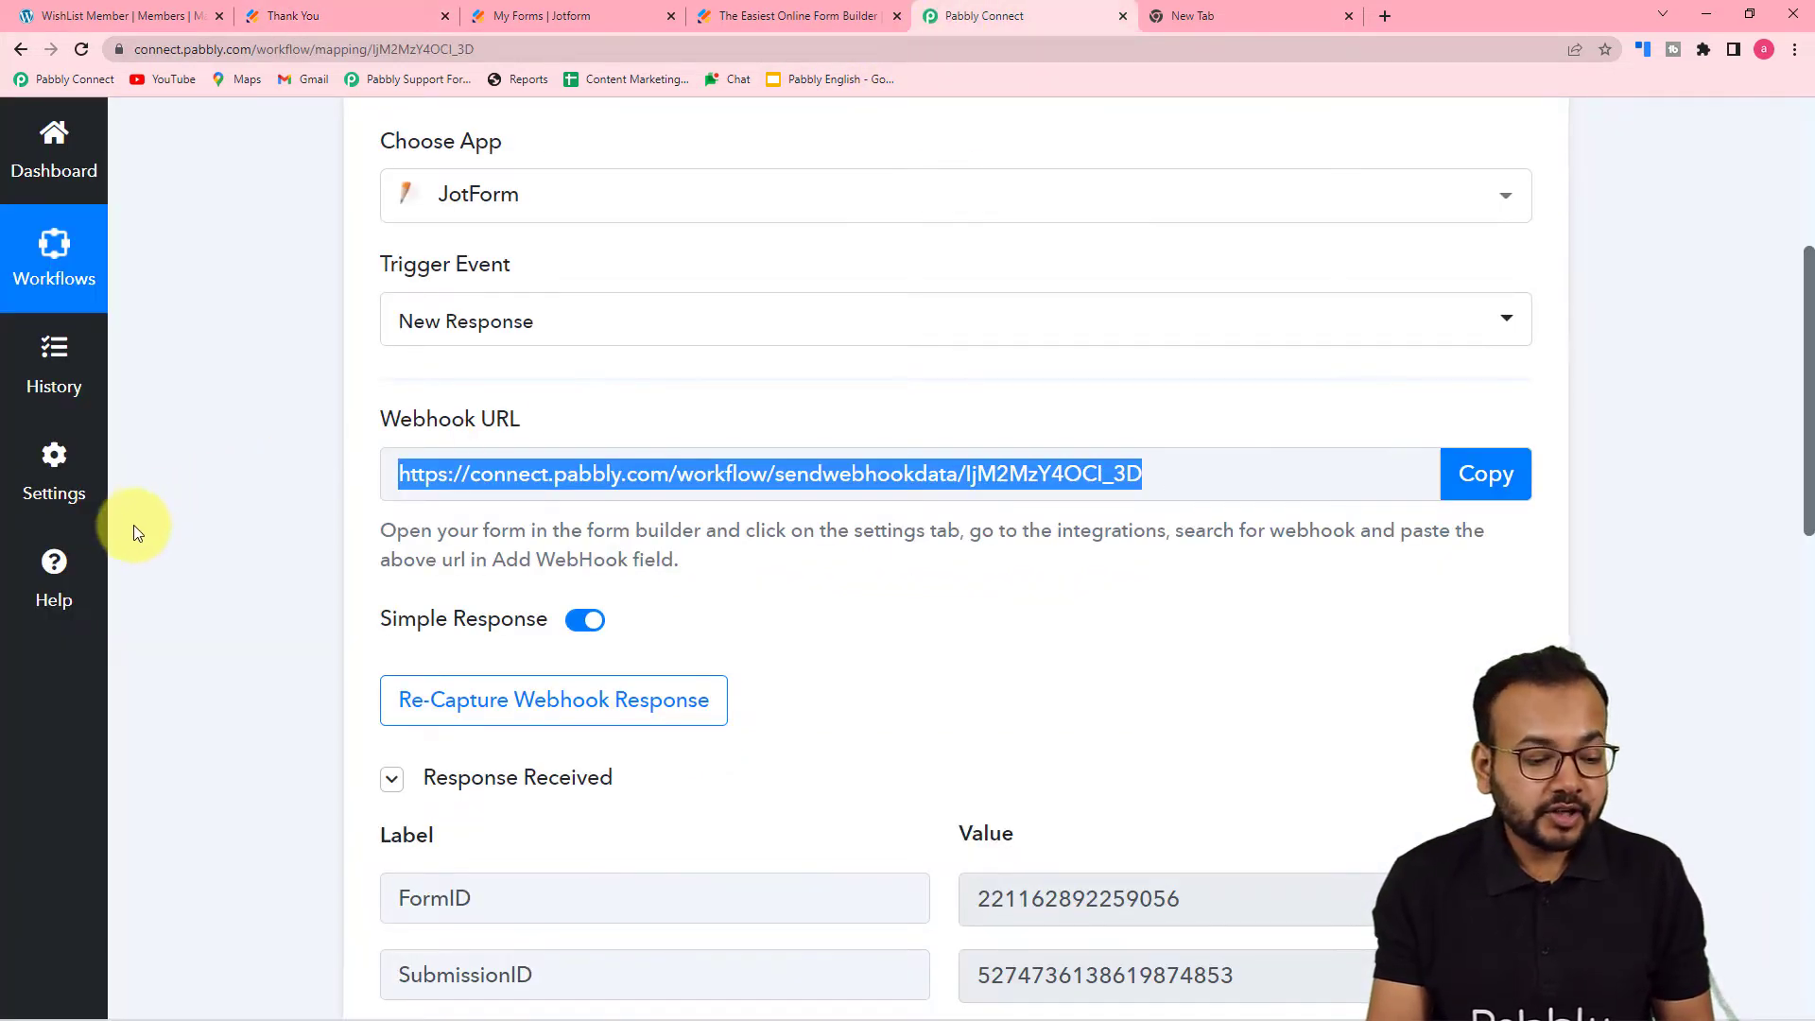
- Scroll through the received JotForm response, enlarging the Pretty field to read the name and email
scroll(149, 531, "down", 3)
scroll(208, 513, "down", 3)
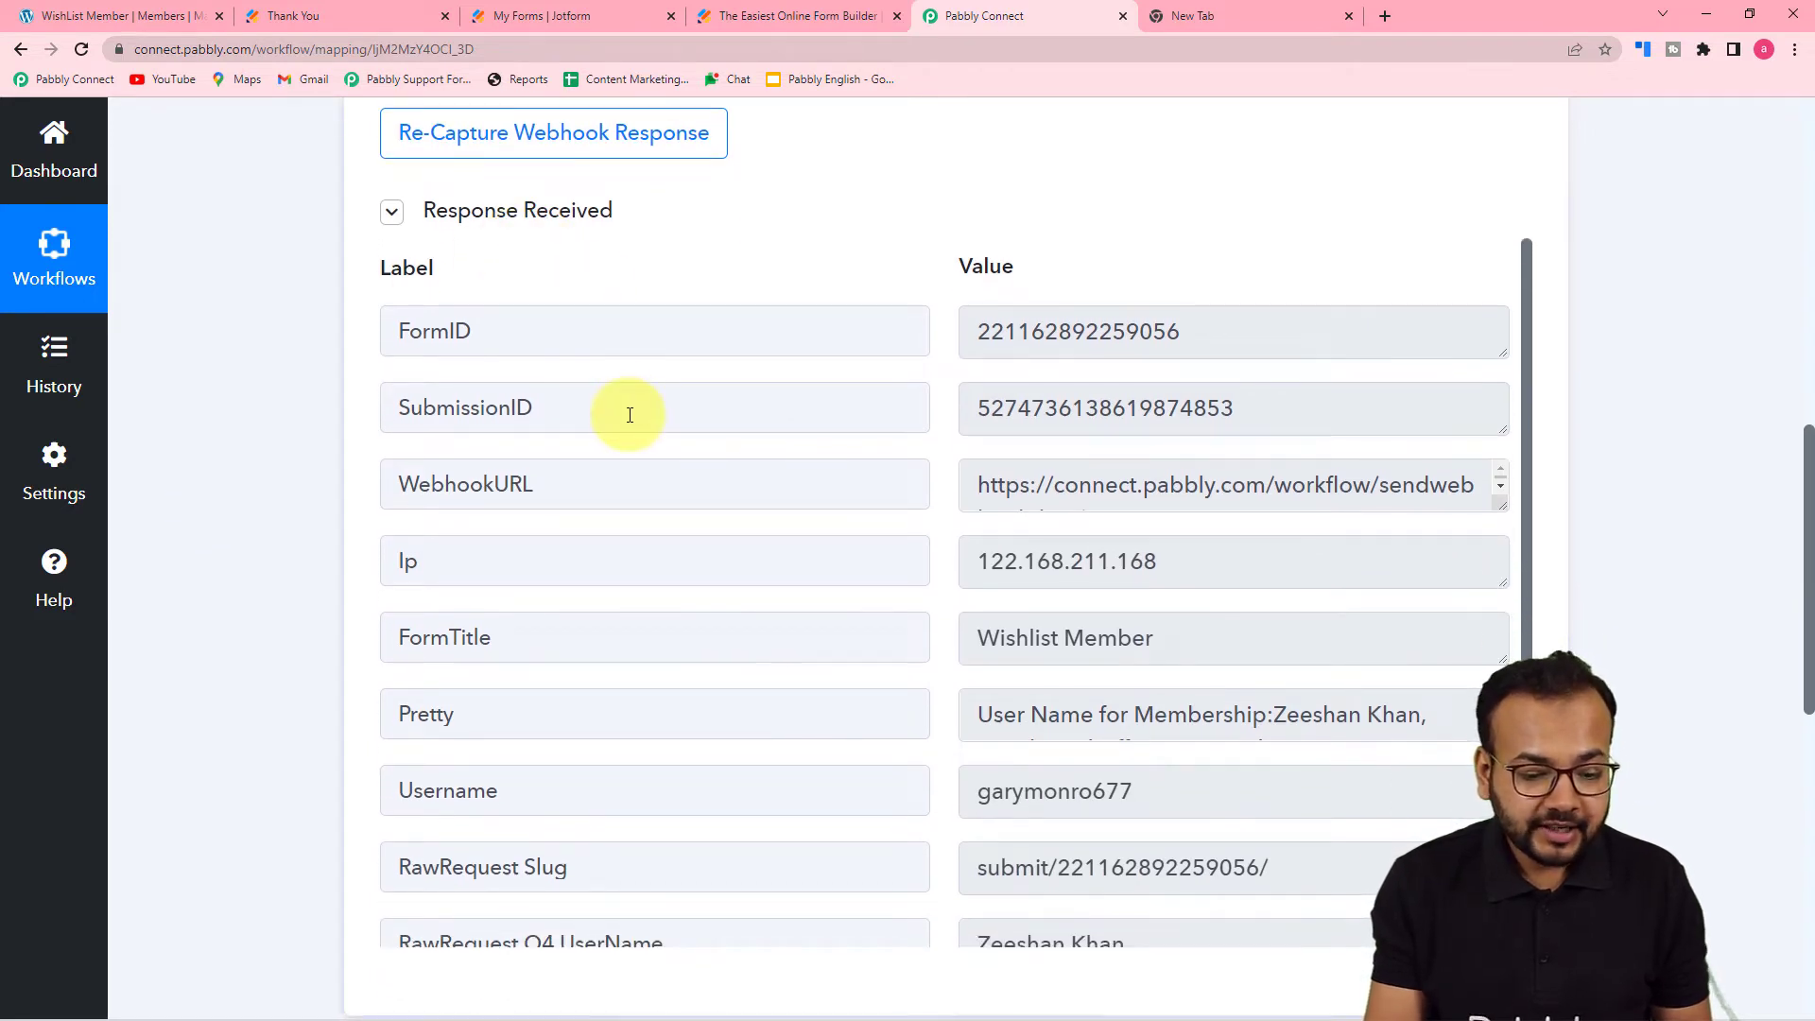
scroll(628, 411, "down", 1)
scroll(599, 527, "down", 1)
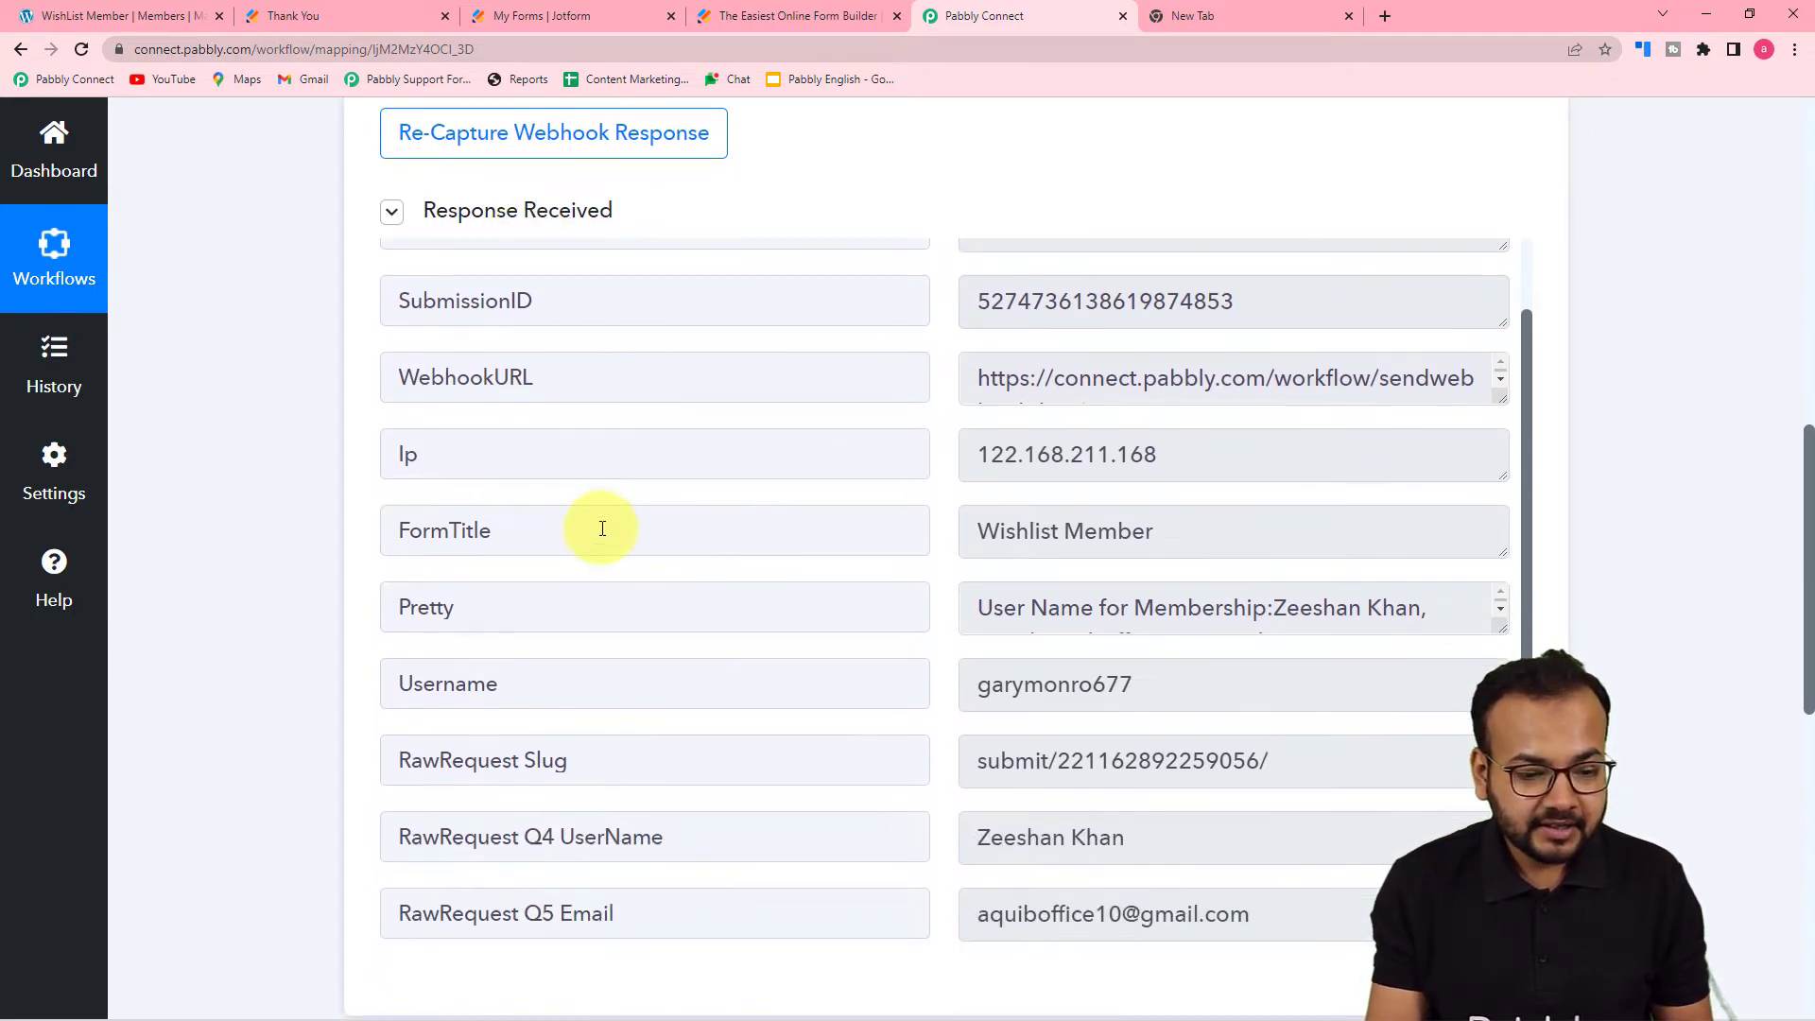
left_click_drag(1495, 546, 1497, 691)
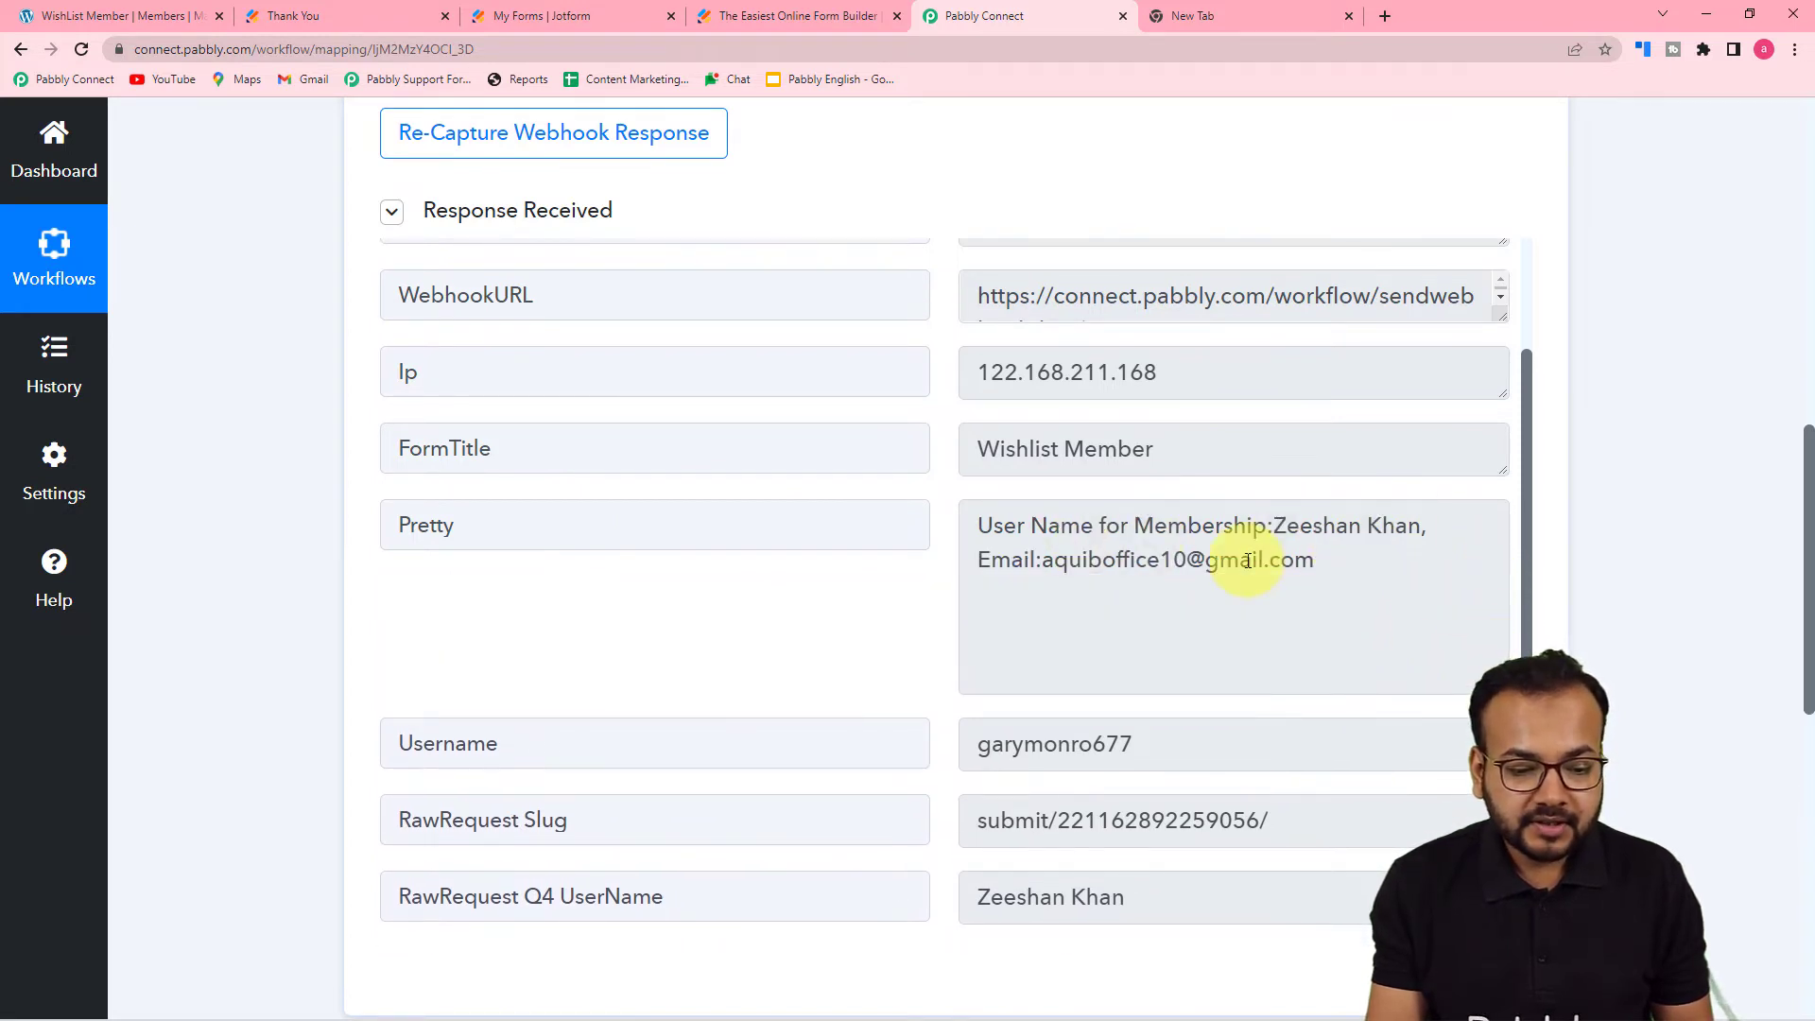
scroll(636, 567, "down", 3)
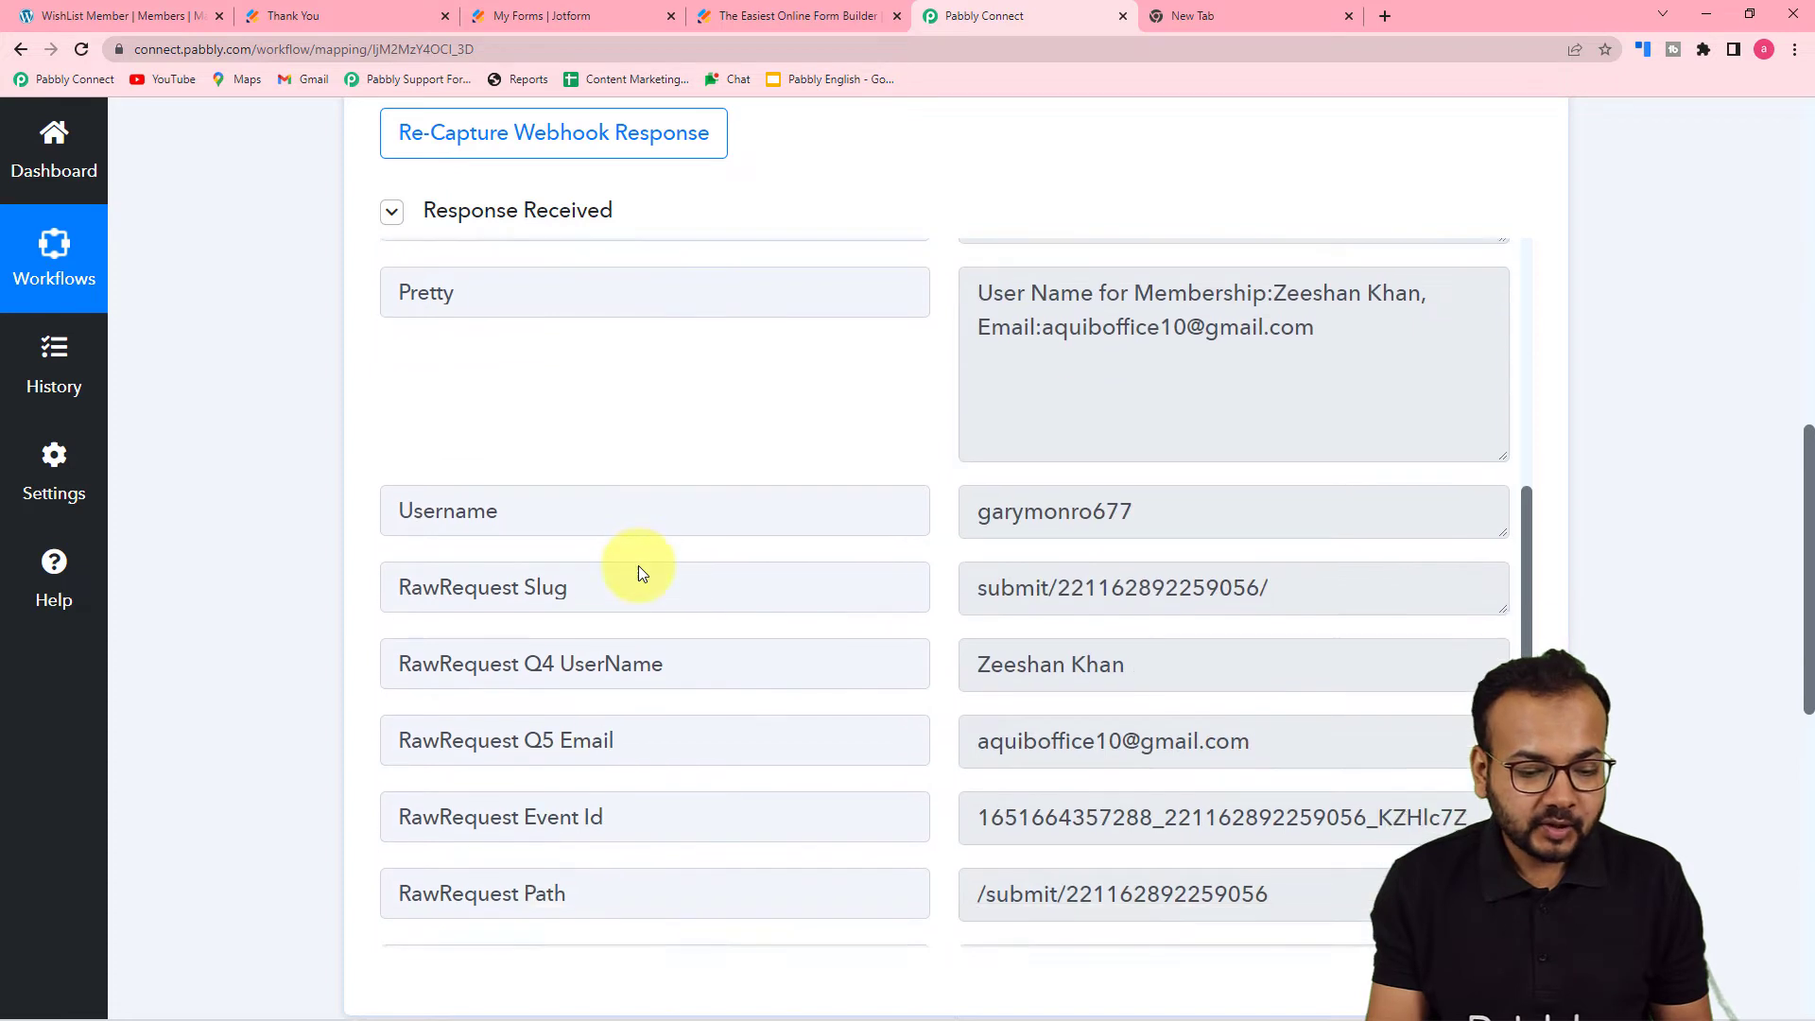
scroll(274, 578, "down", 4)
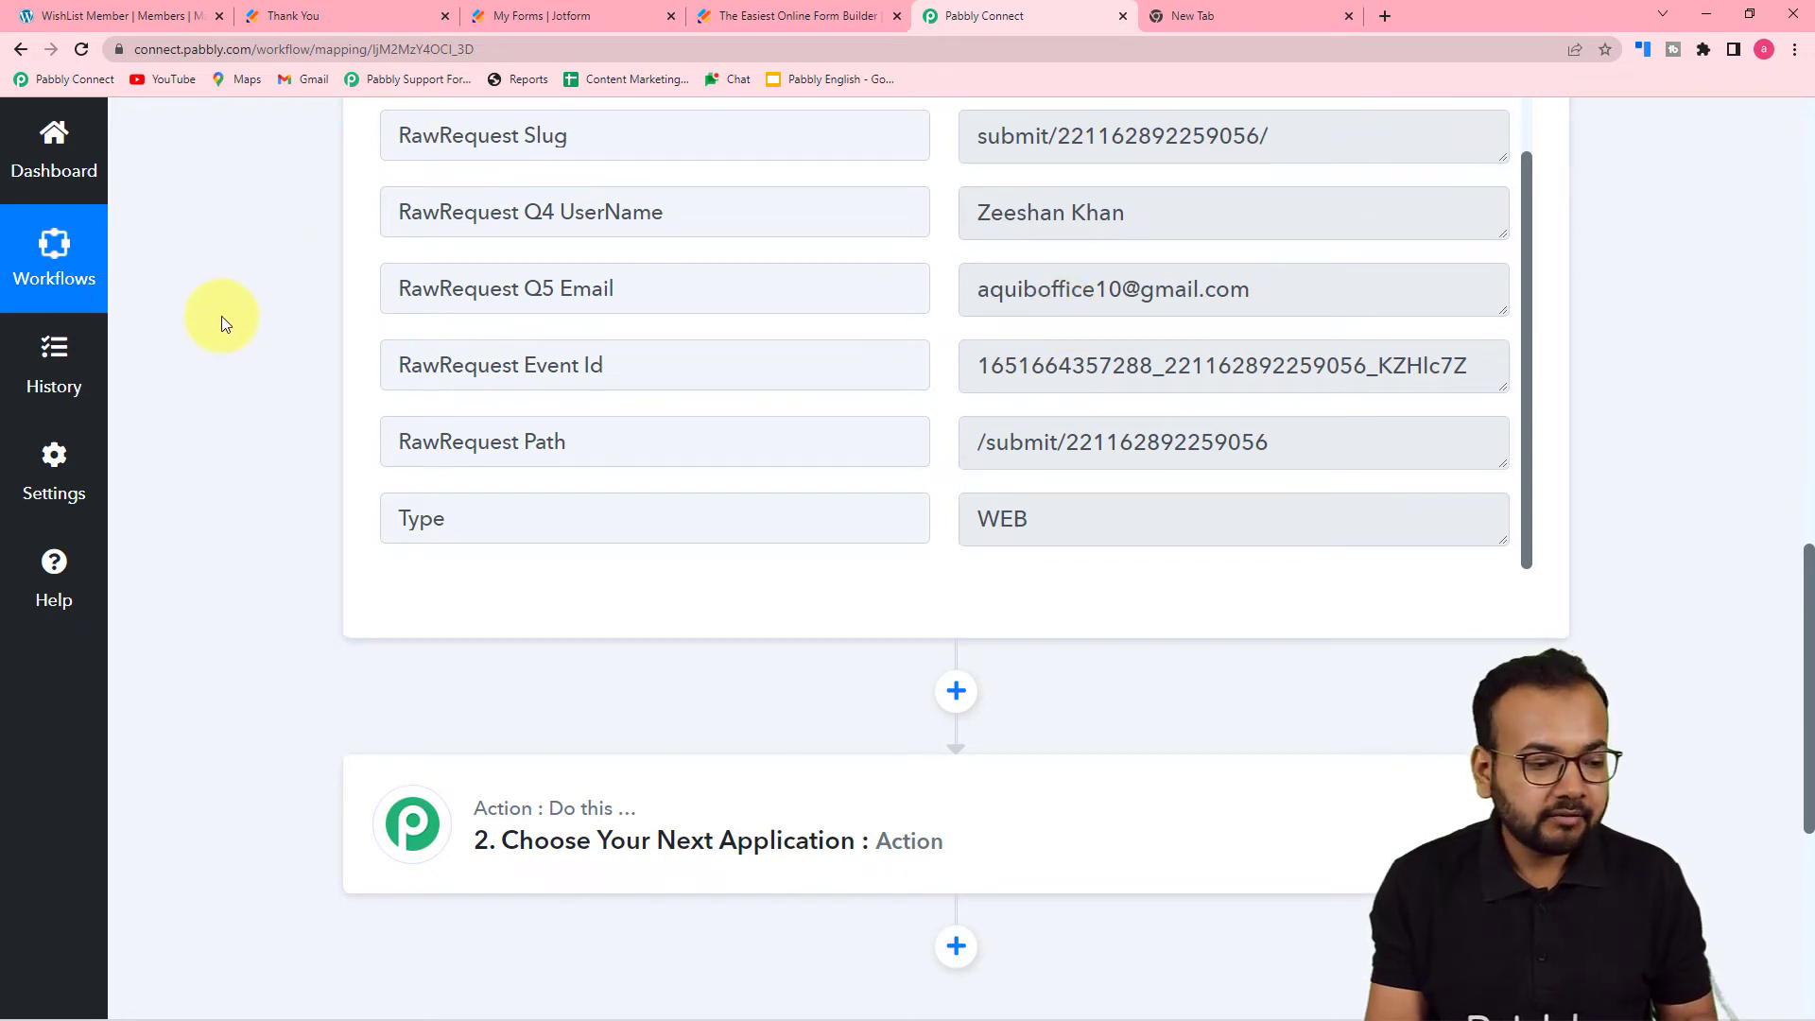
scroll(221, 318, "down", 5)
- Search 'wishl' to set step 2 to Wishlist Member with the Create Member action event
left_click(669, 395)
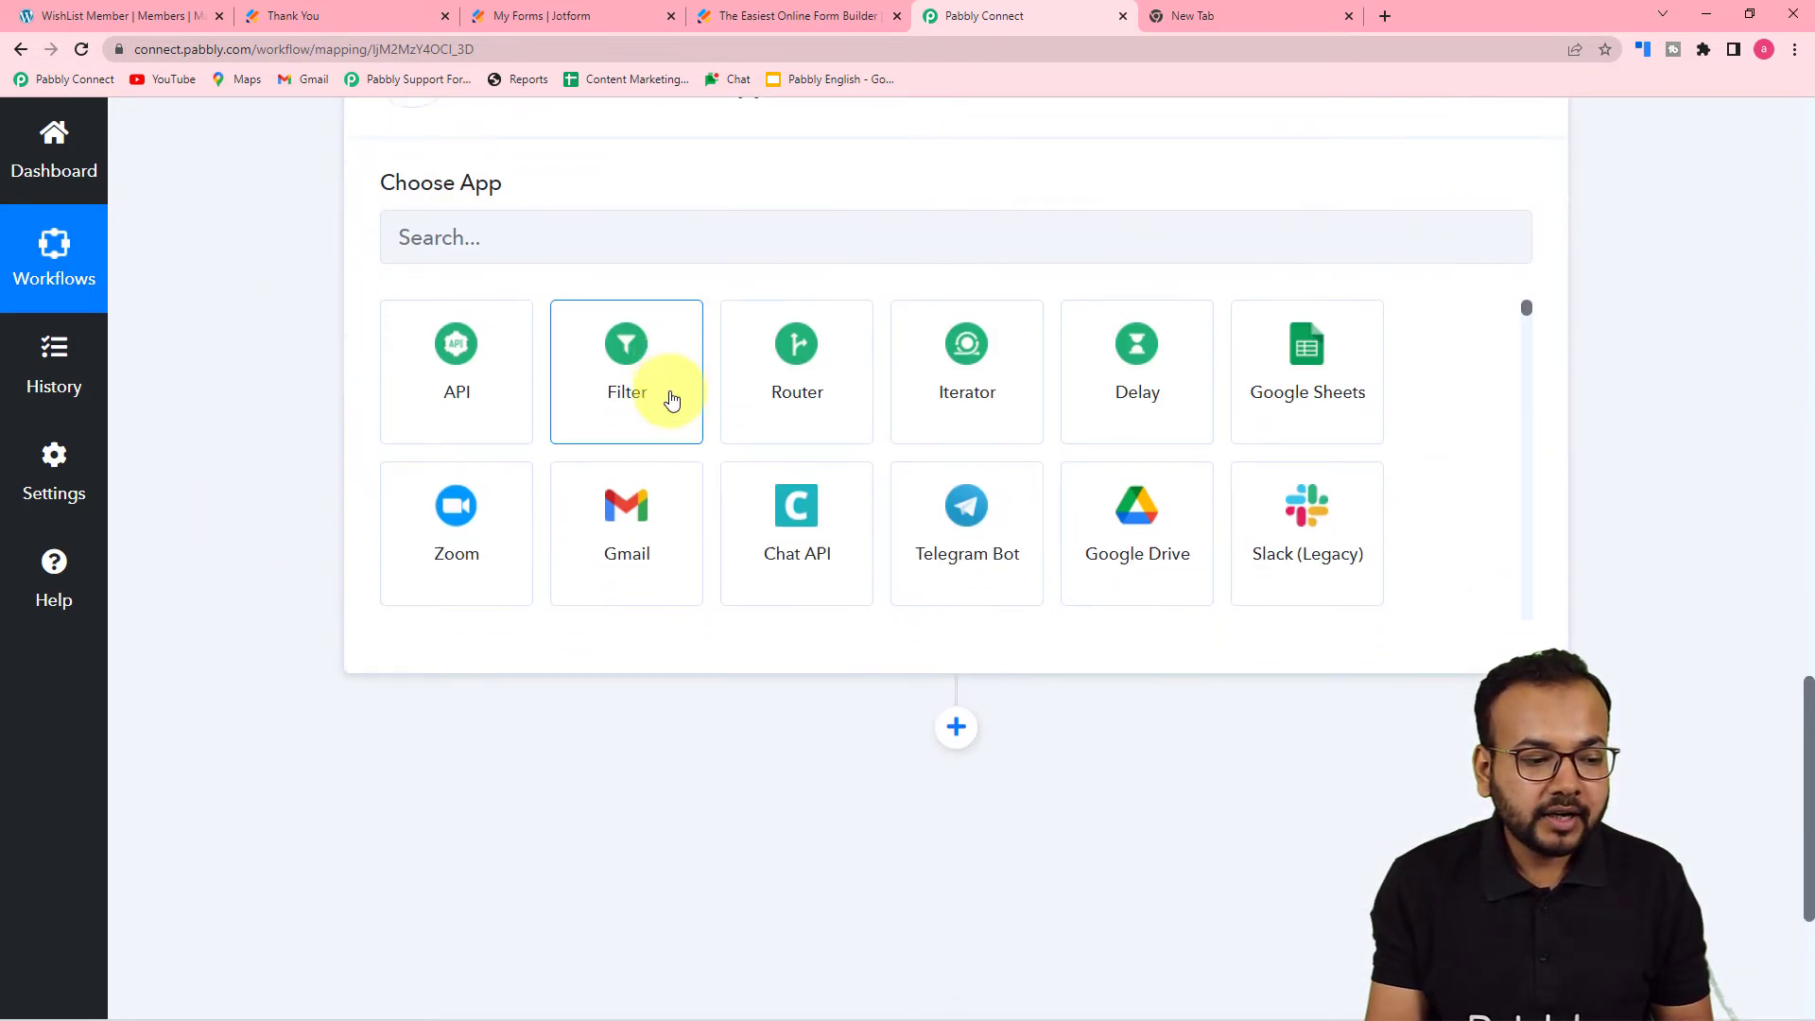
scroll(529, 251, "up", 1)
left_click(619, 427)
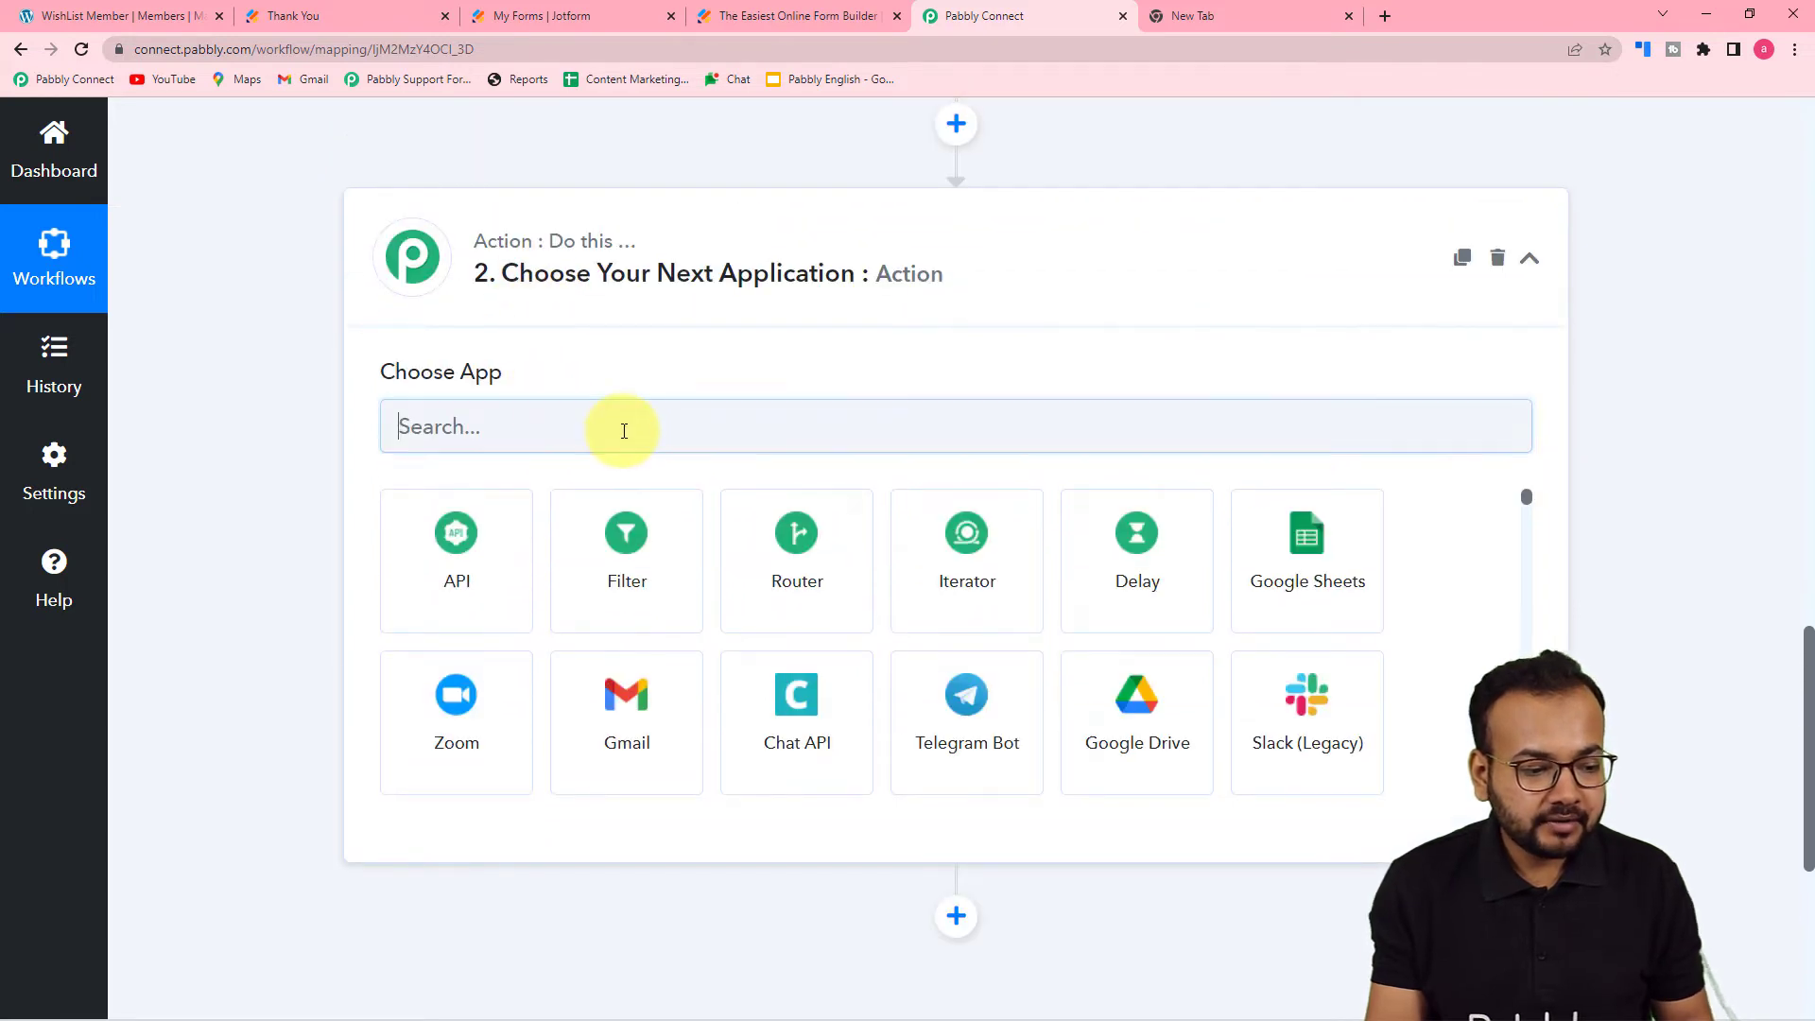
type("wi")
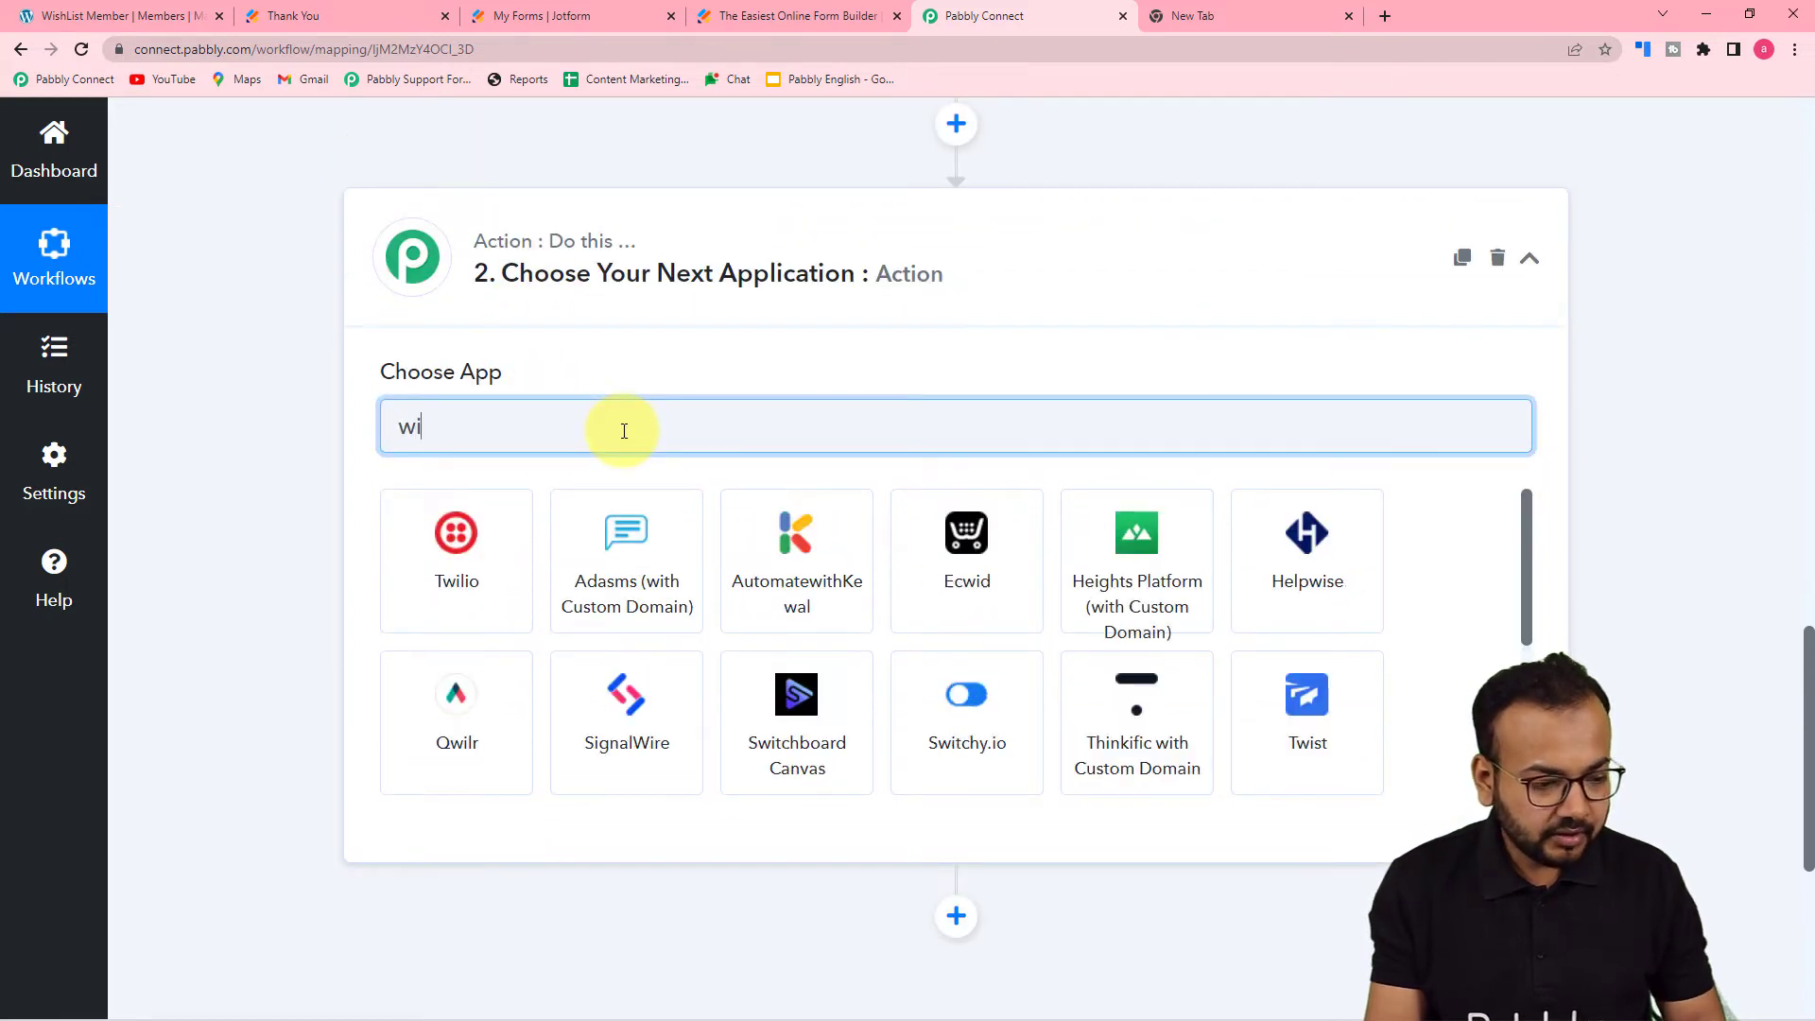
type("shl")
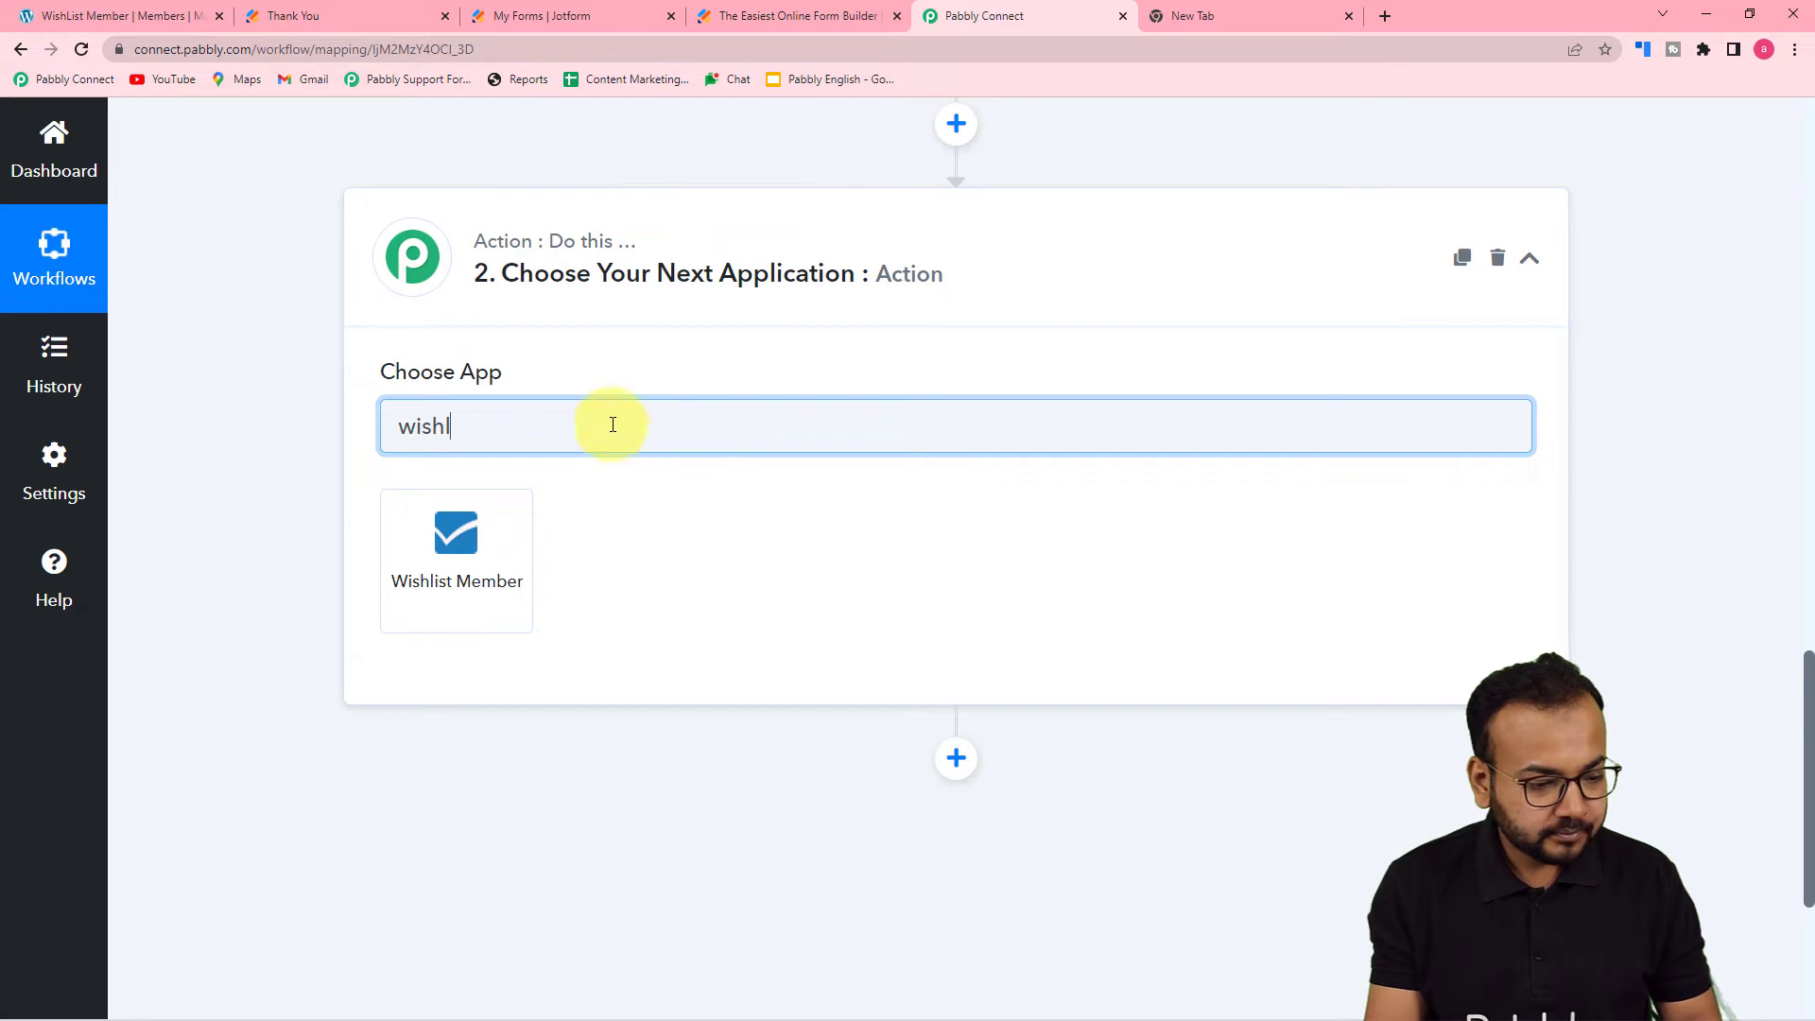
left_click(472, 548)
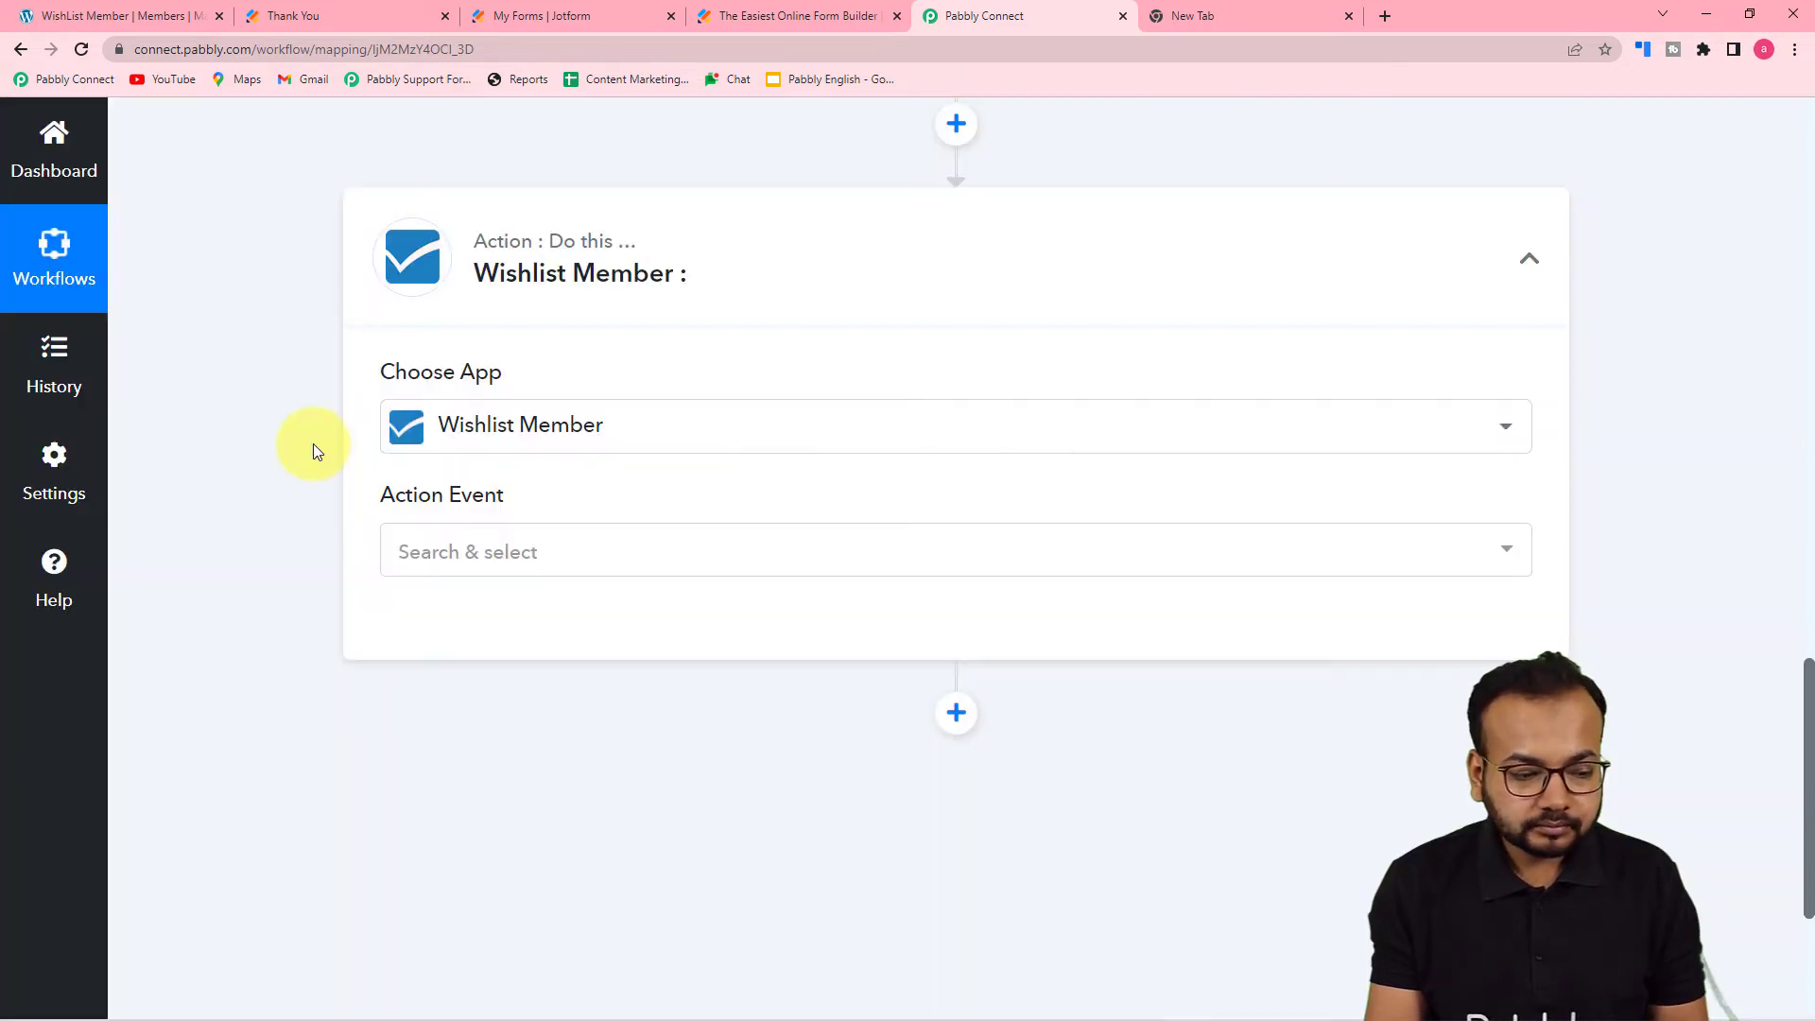
left_click(491, 561)
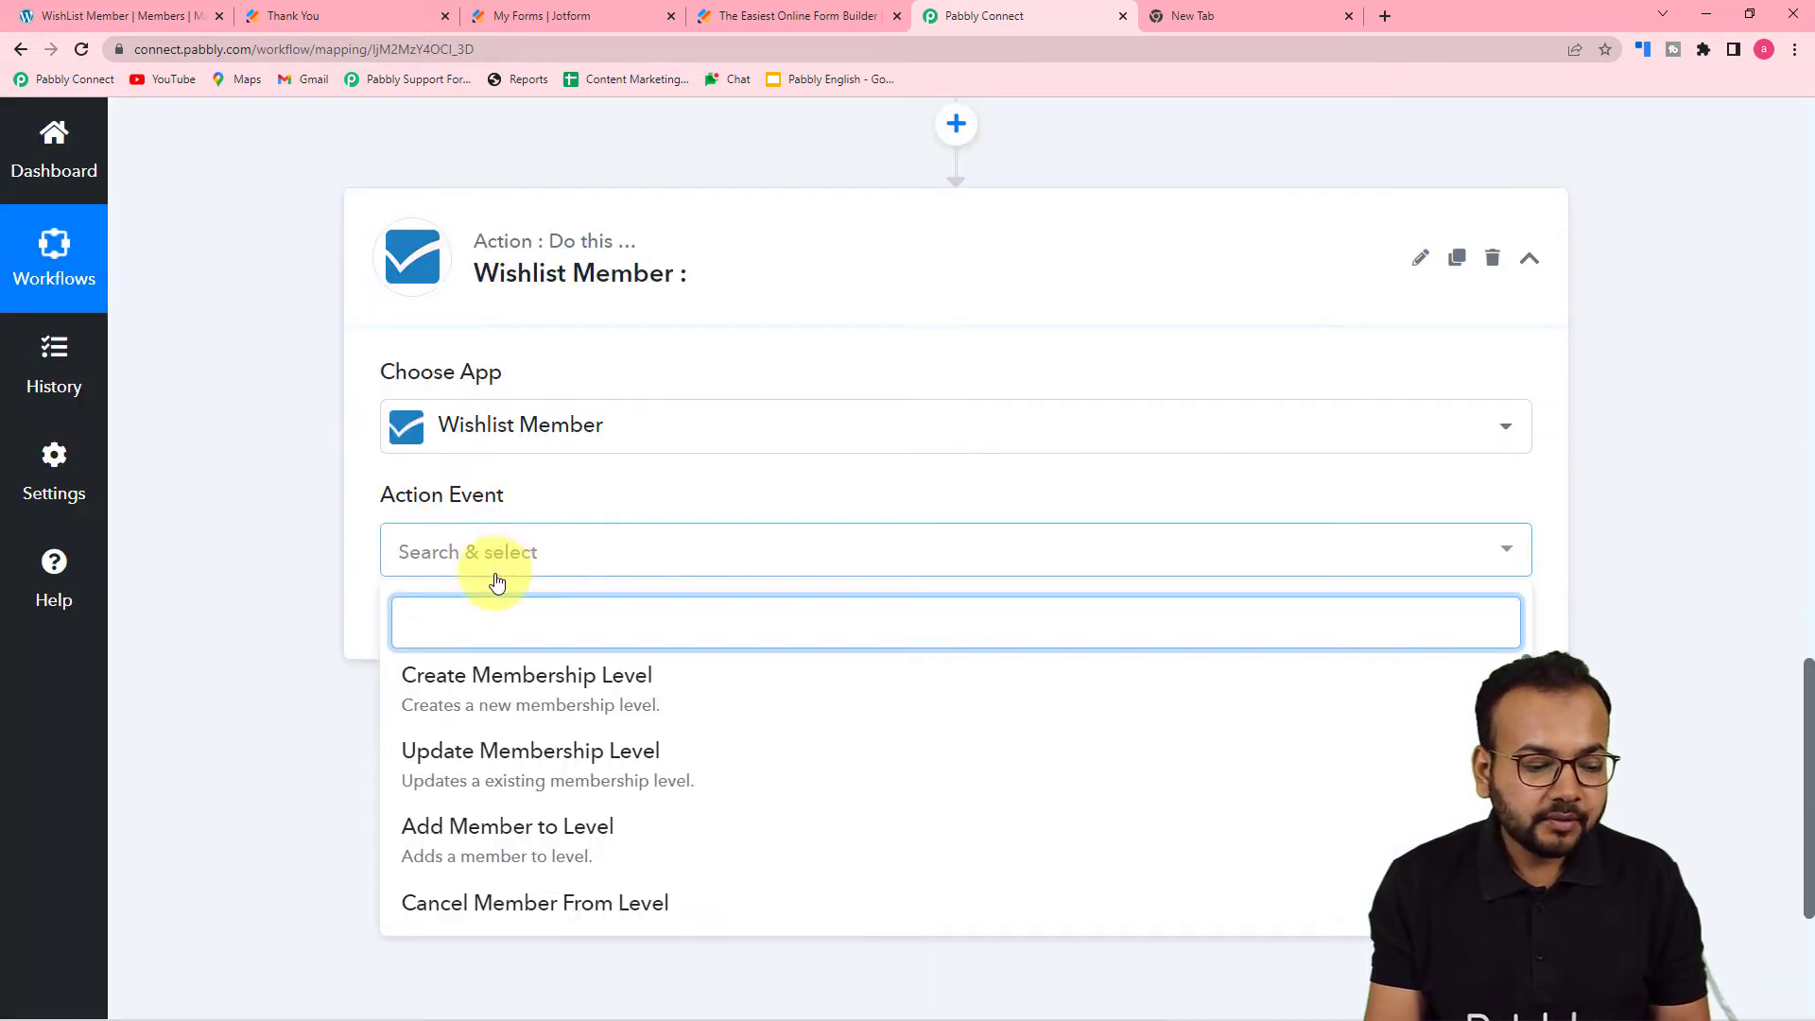
scroll(530, 804, "up", 2)
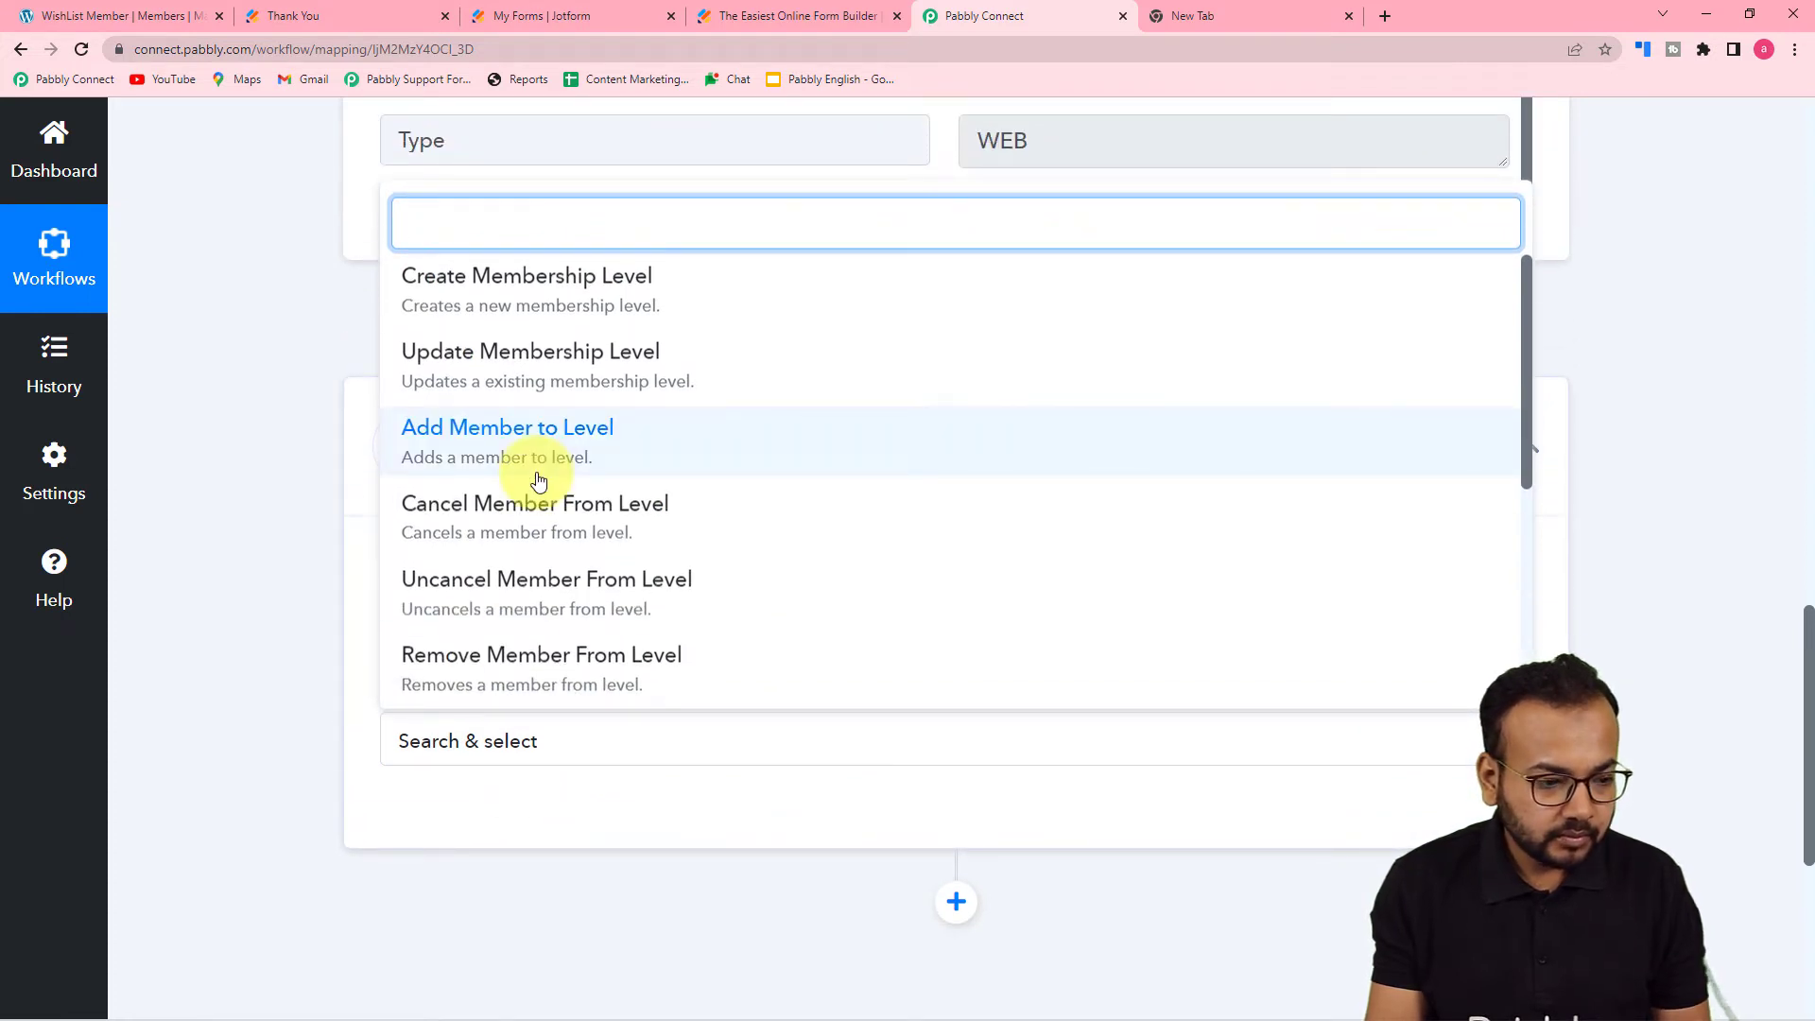
scroll(538, 482, "down", 3)
left_click(515, 476)
- Add a new Wishlist Member connection showing API URL and API Key fields, then view WordPress's Members page
left_click(439, 822)
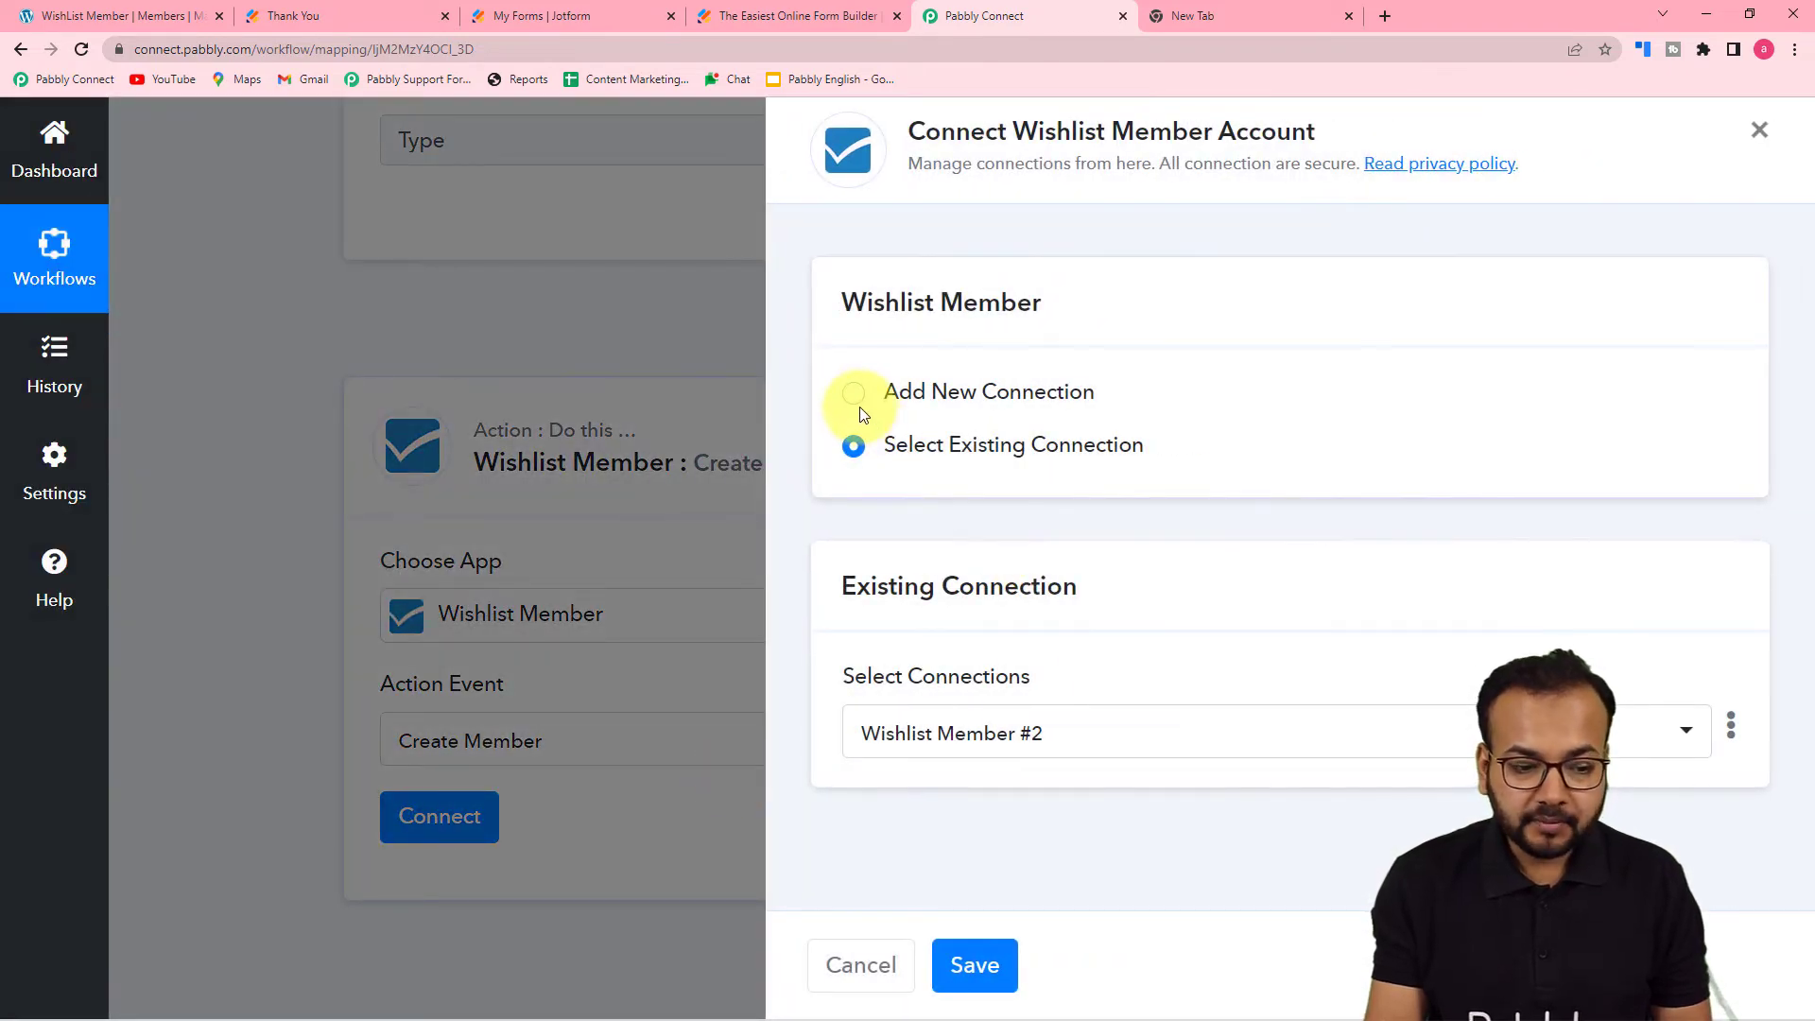
left_click(857, 395)
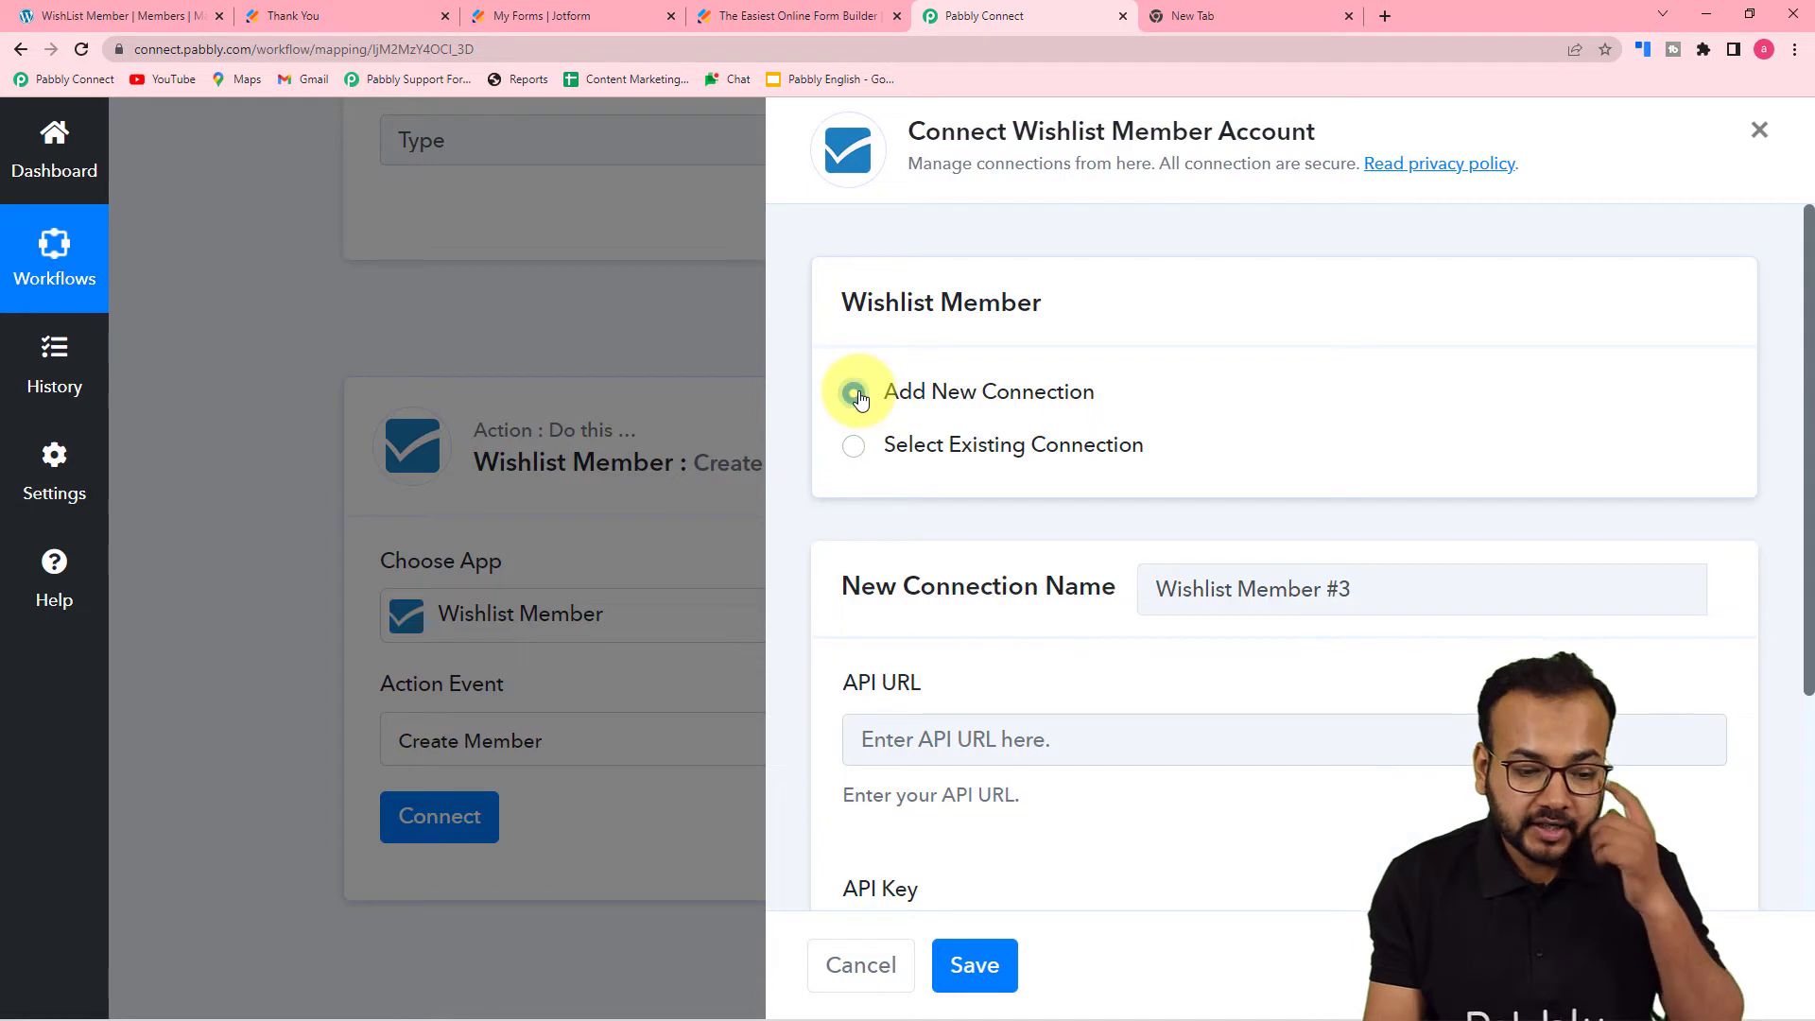
scroll(862, 396, "down", 1)
scroll(862, 396, "down", 3)
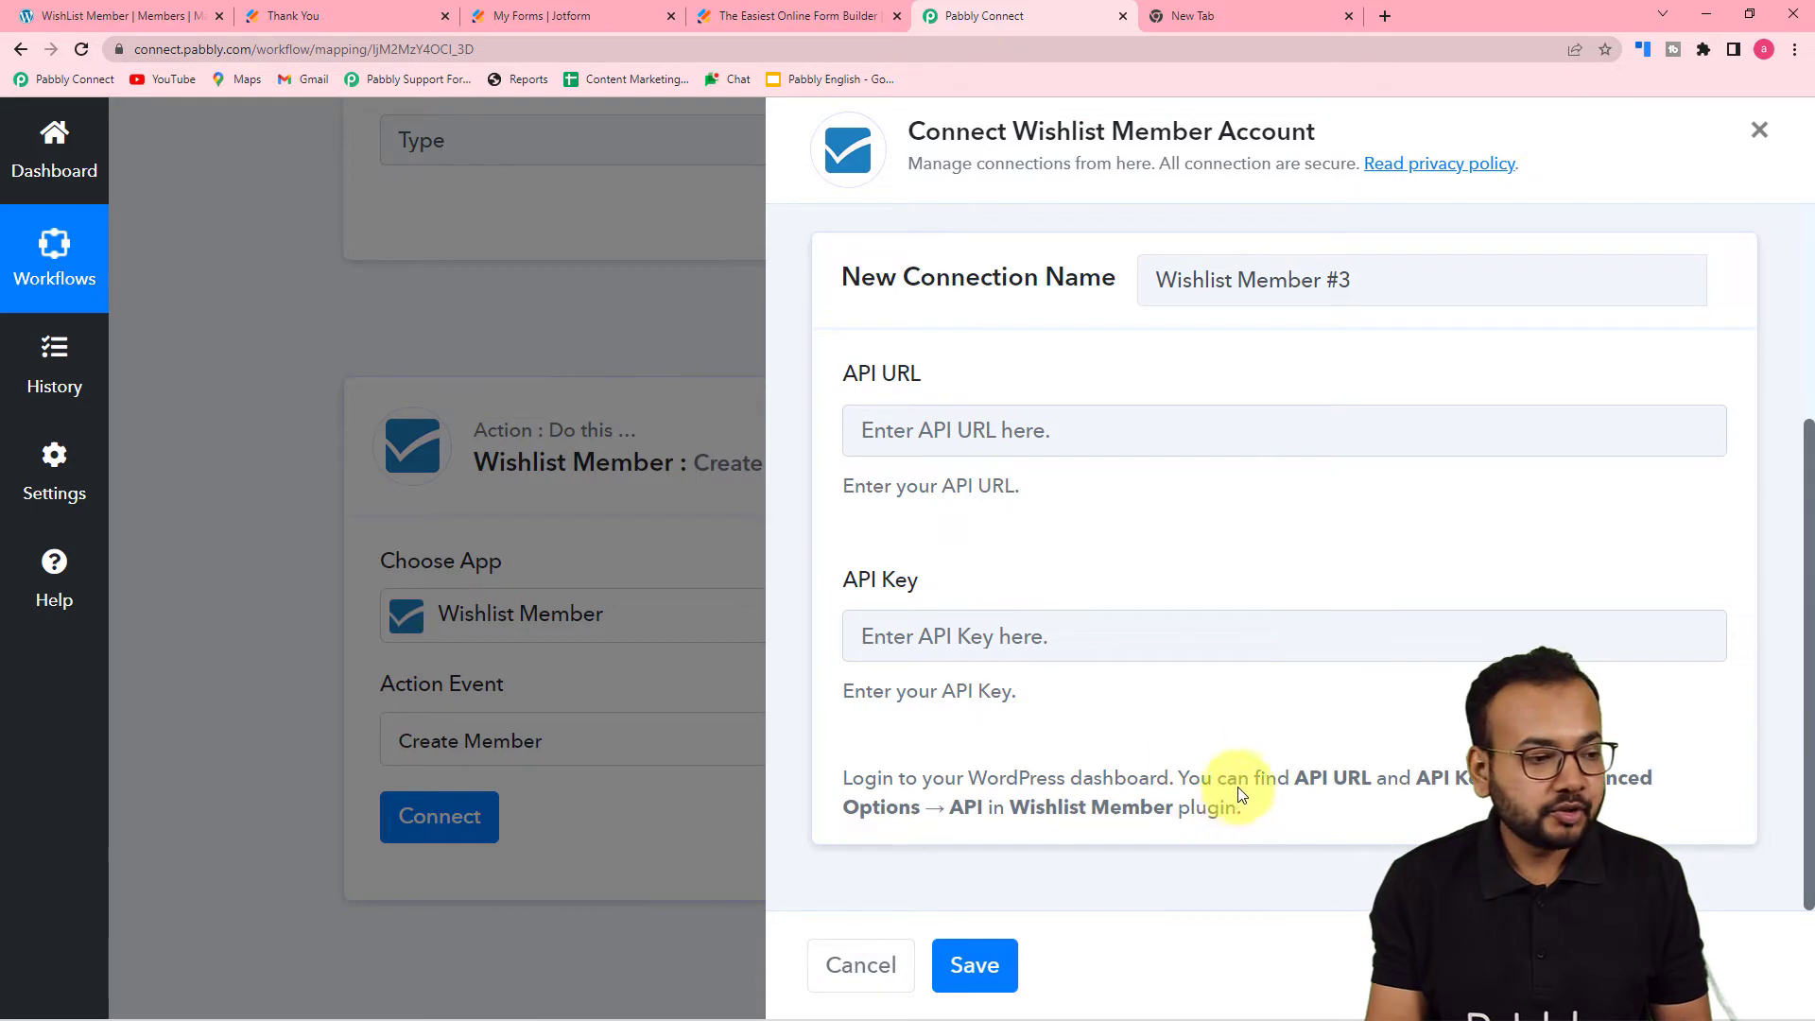
left_click(143, 18)
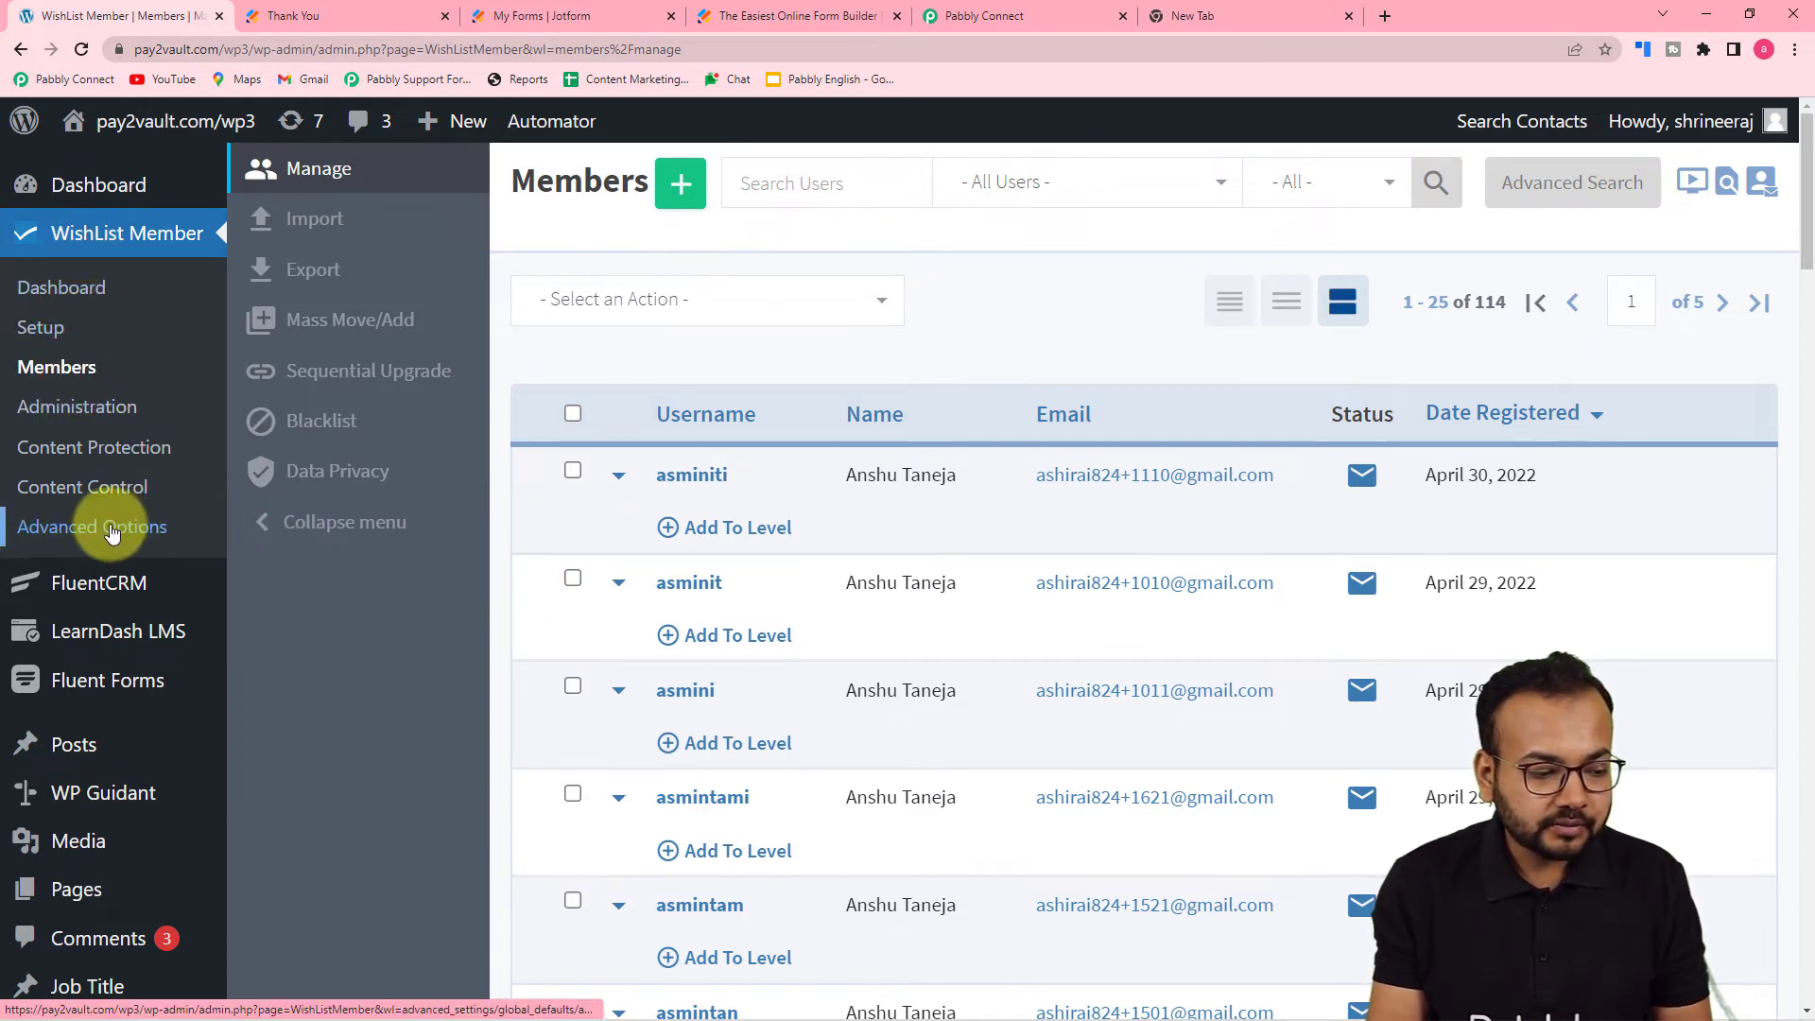
- Copy the API URL from WishList Member's Advanced Options > API into Pabbly's API URL field
left_click(111, 533)
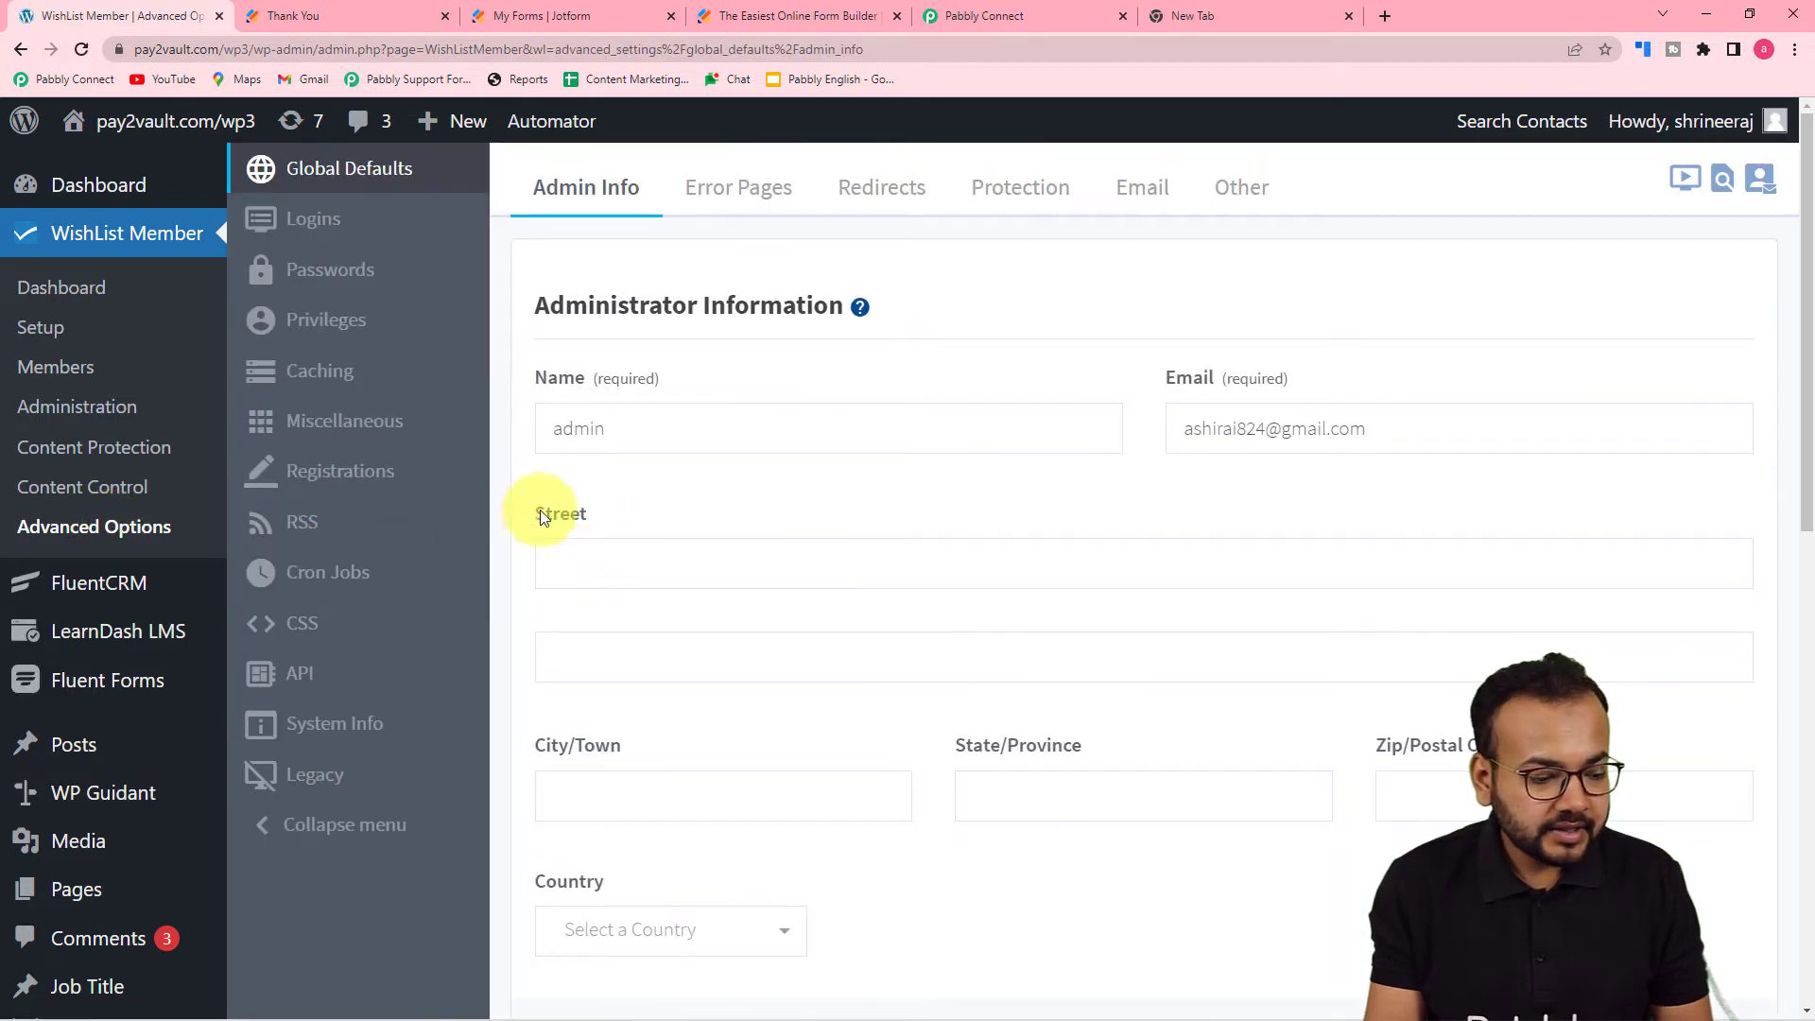
left_click(301, 674)
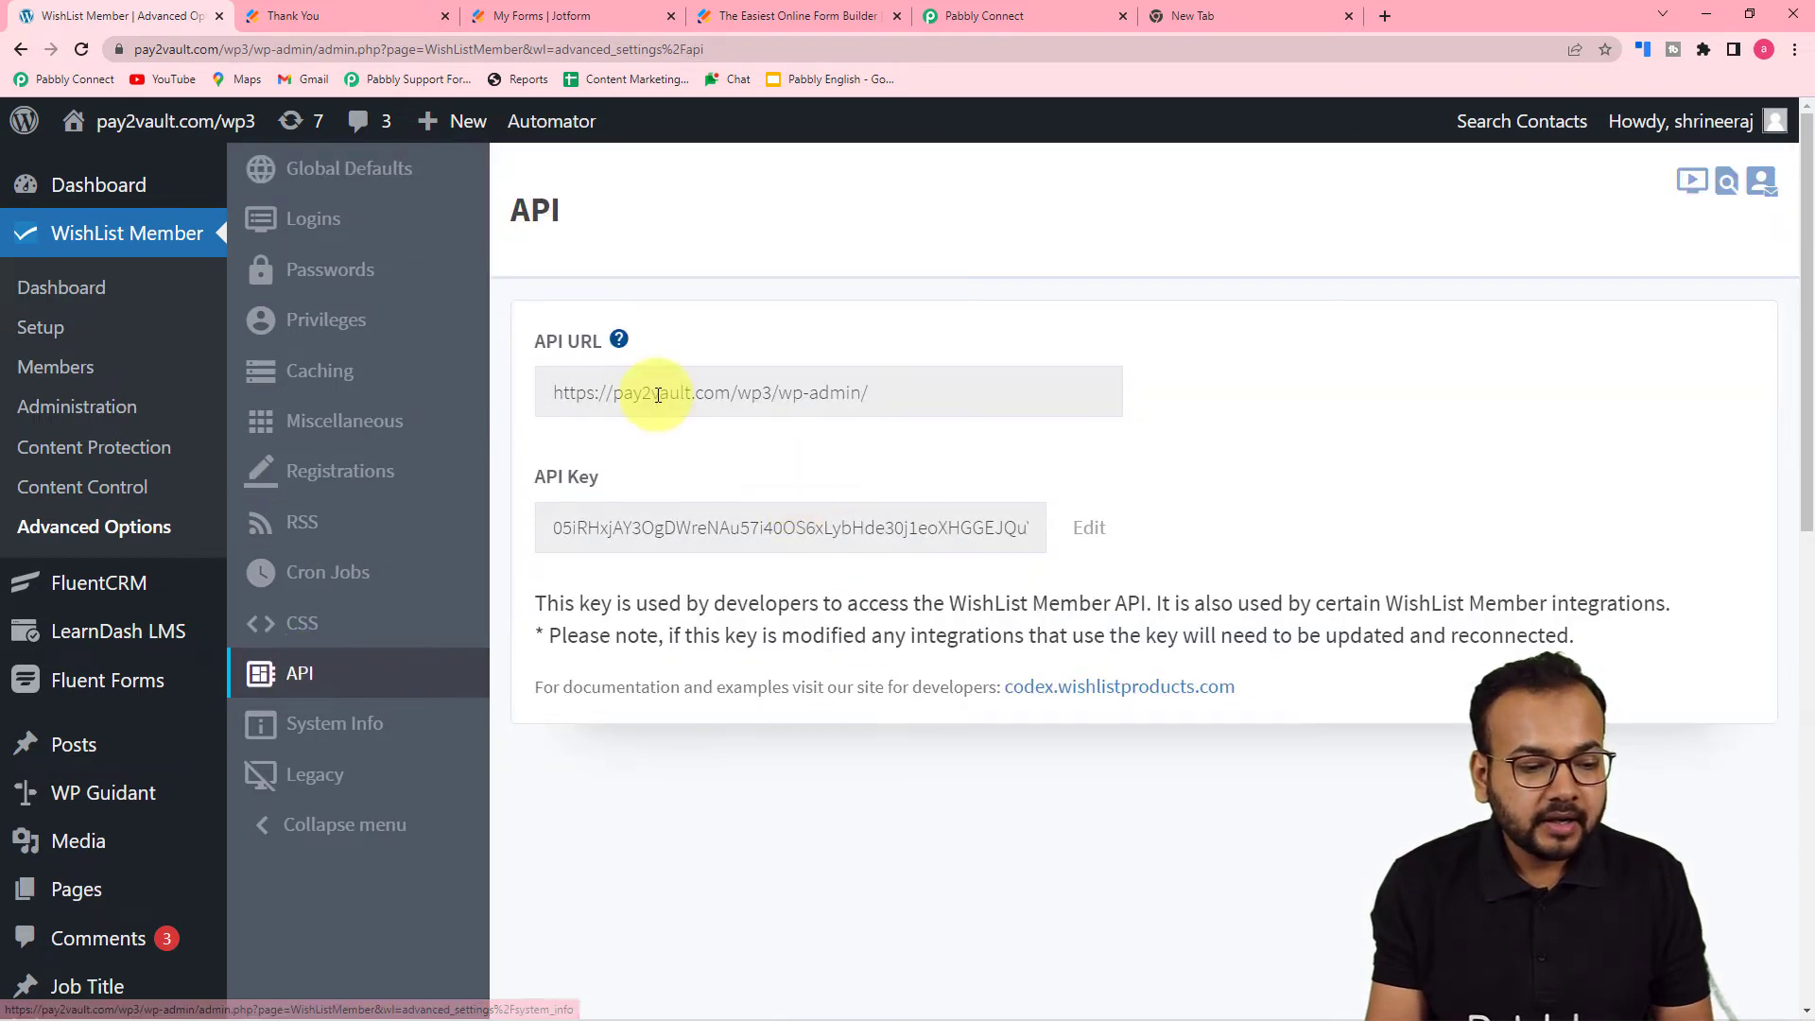
left_click(867, 407)
right_click(833, 399)
left_click(854, 410)
left_click(1040, 15)
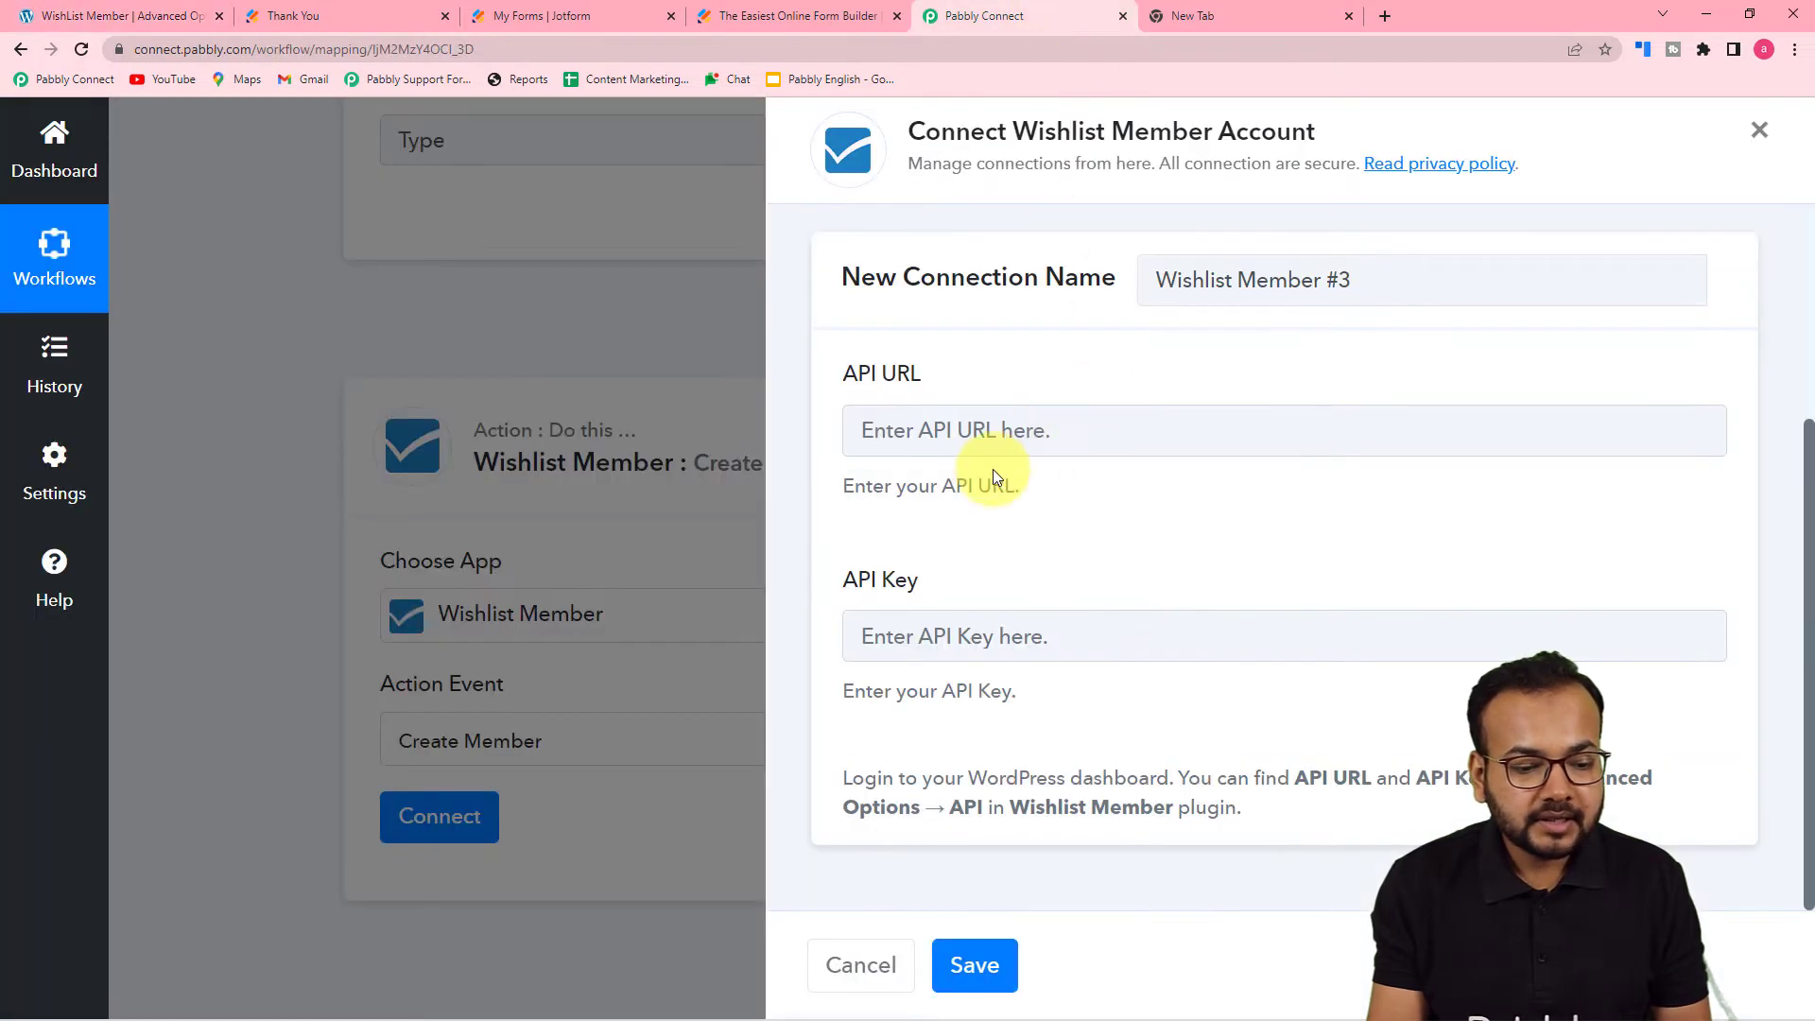
right_click(971, 426)
left_click(1015, 576)
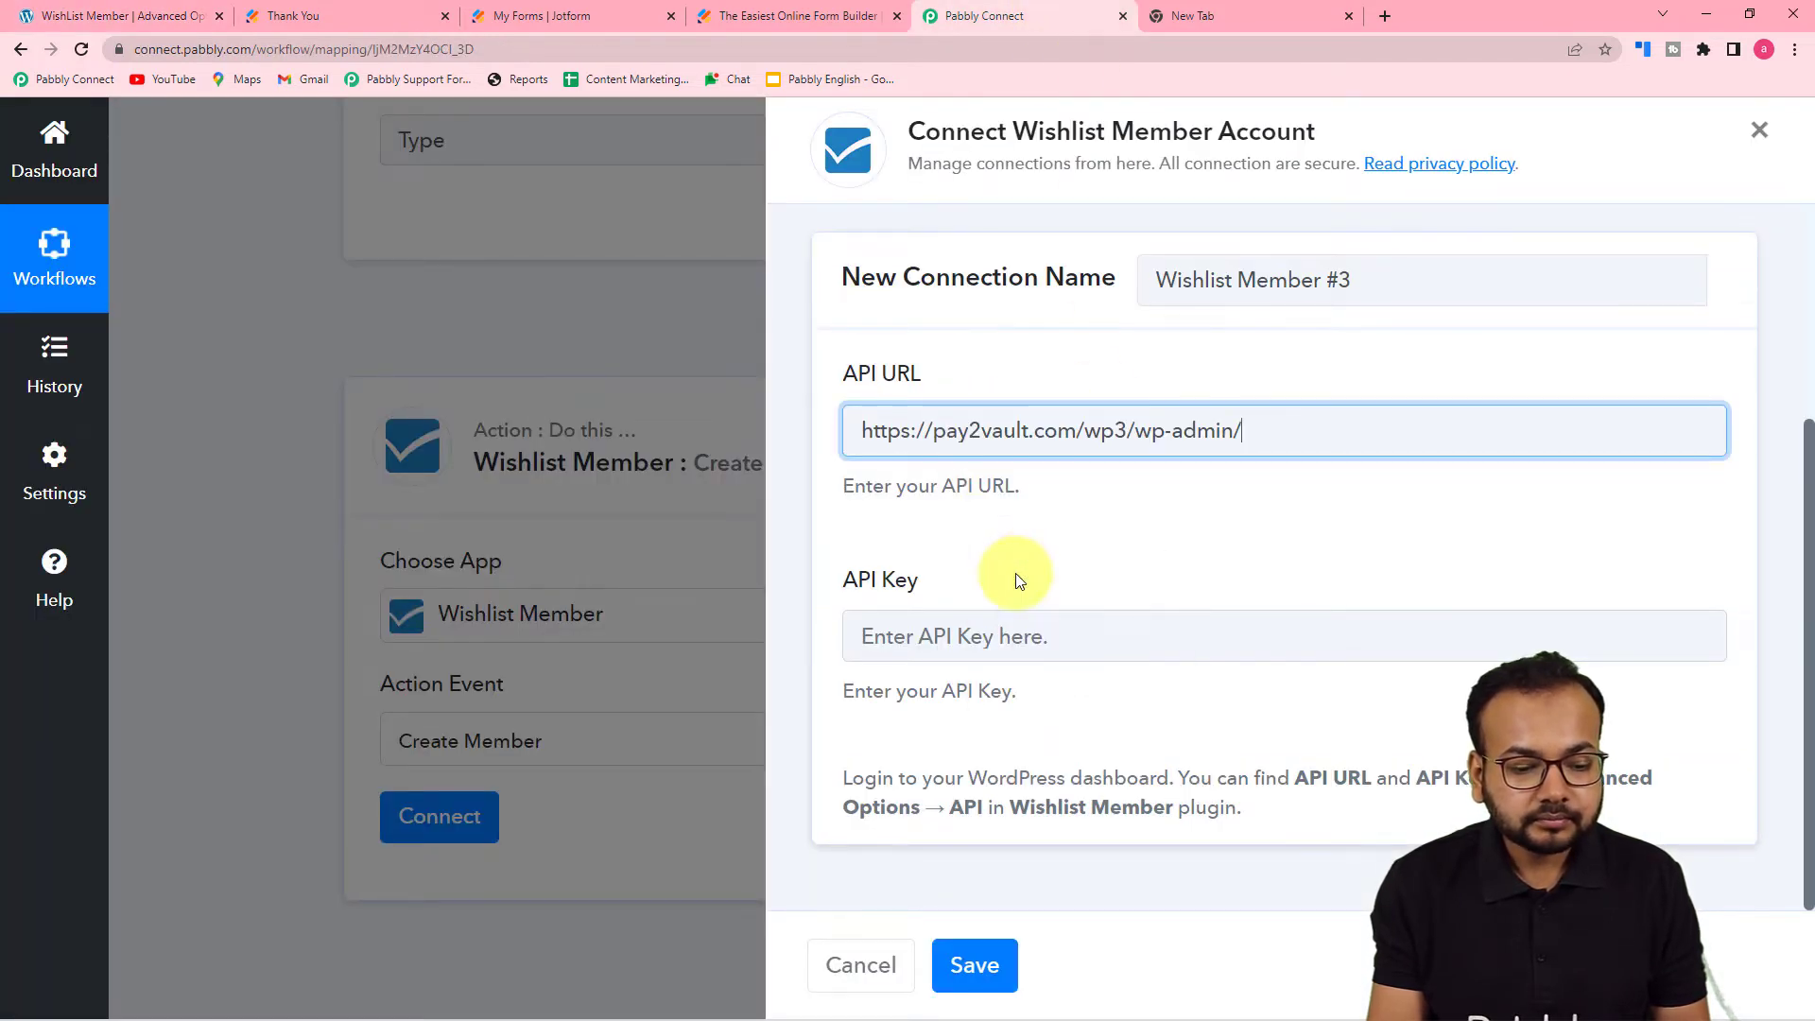
- Copy the WishList Member API key into Pabbly's API Key field and save the connection
left_click(190, 30)
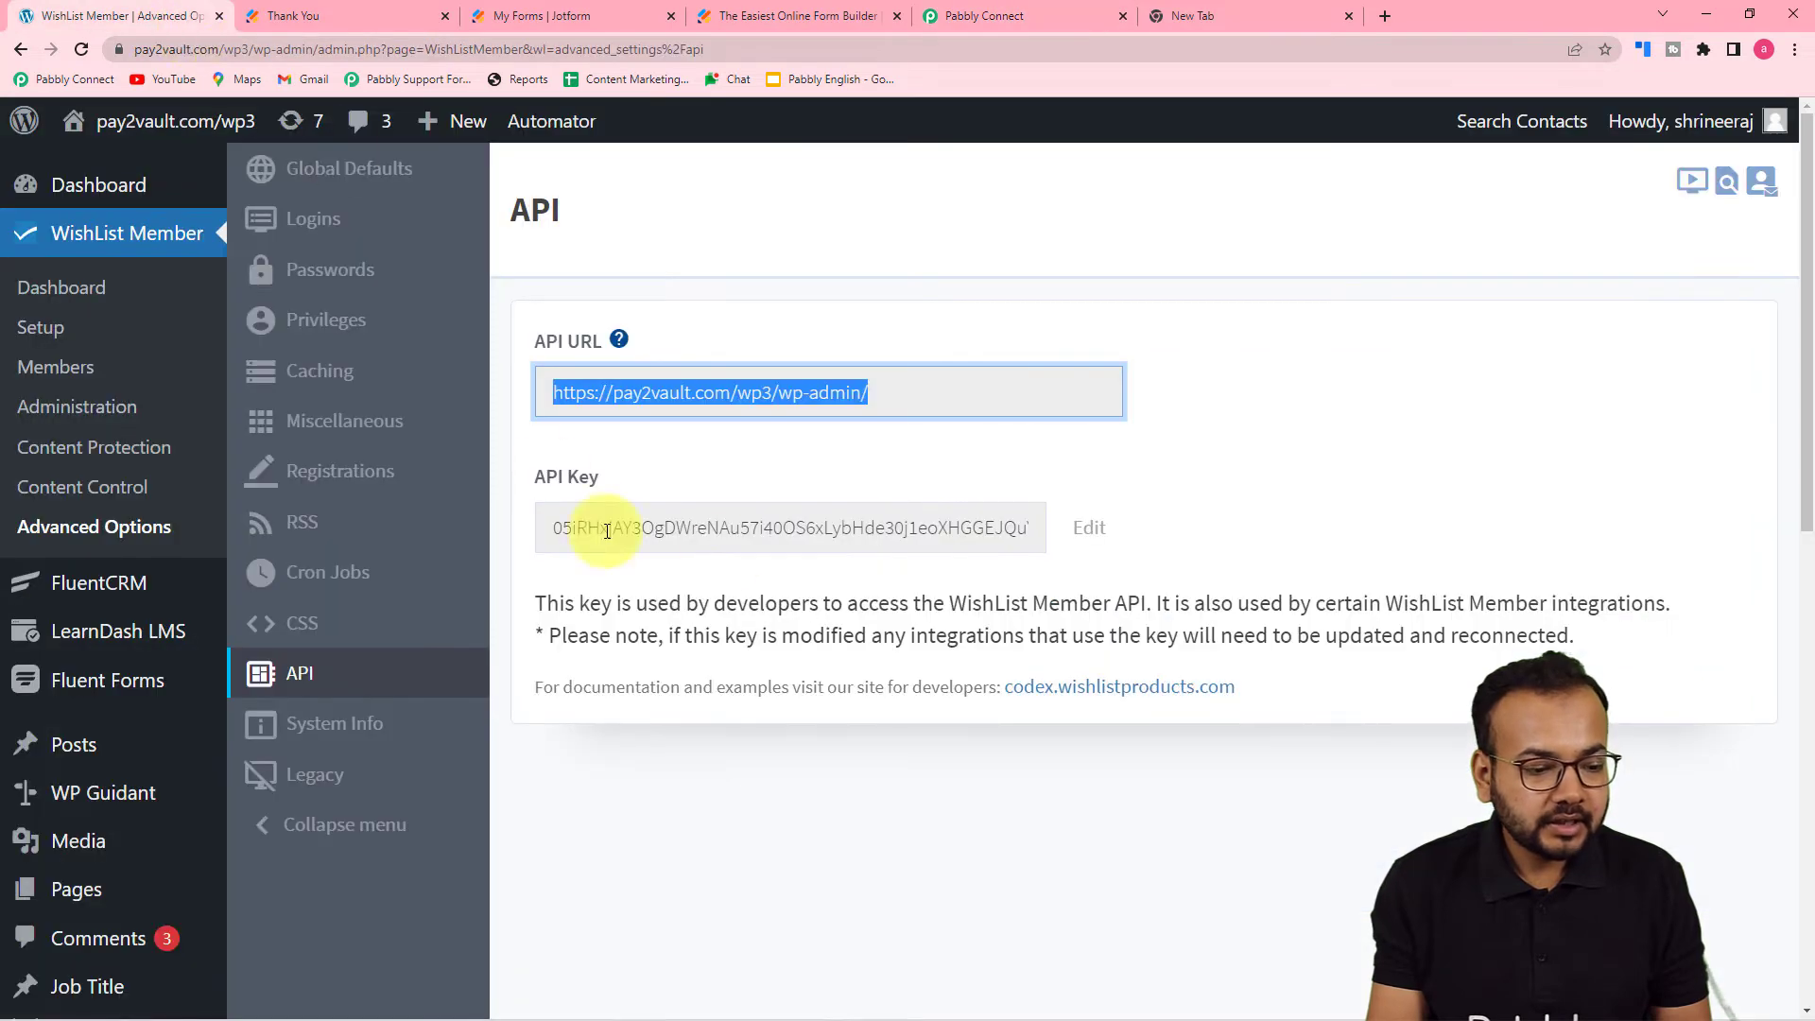
left_click(941, 526)
right_click(983, 544)
left_click(1002, 556)
left_click(1032, 17)
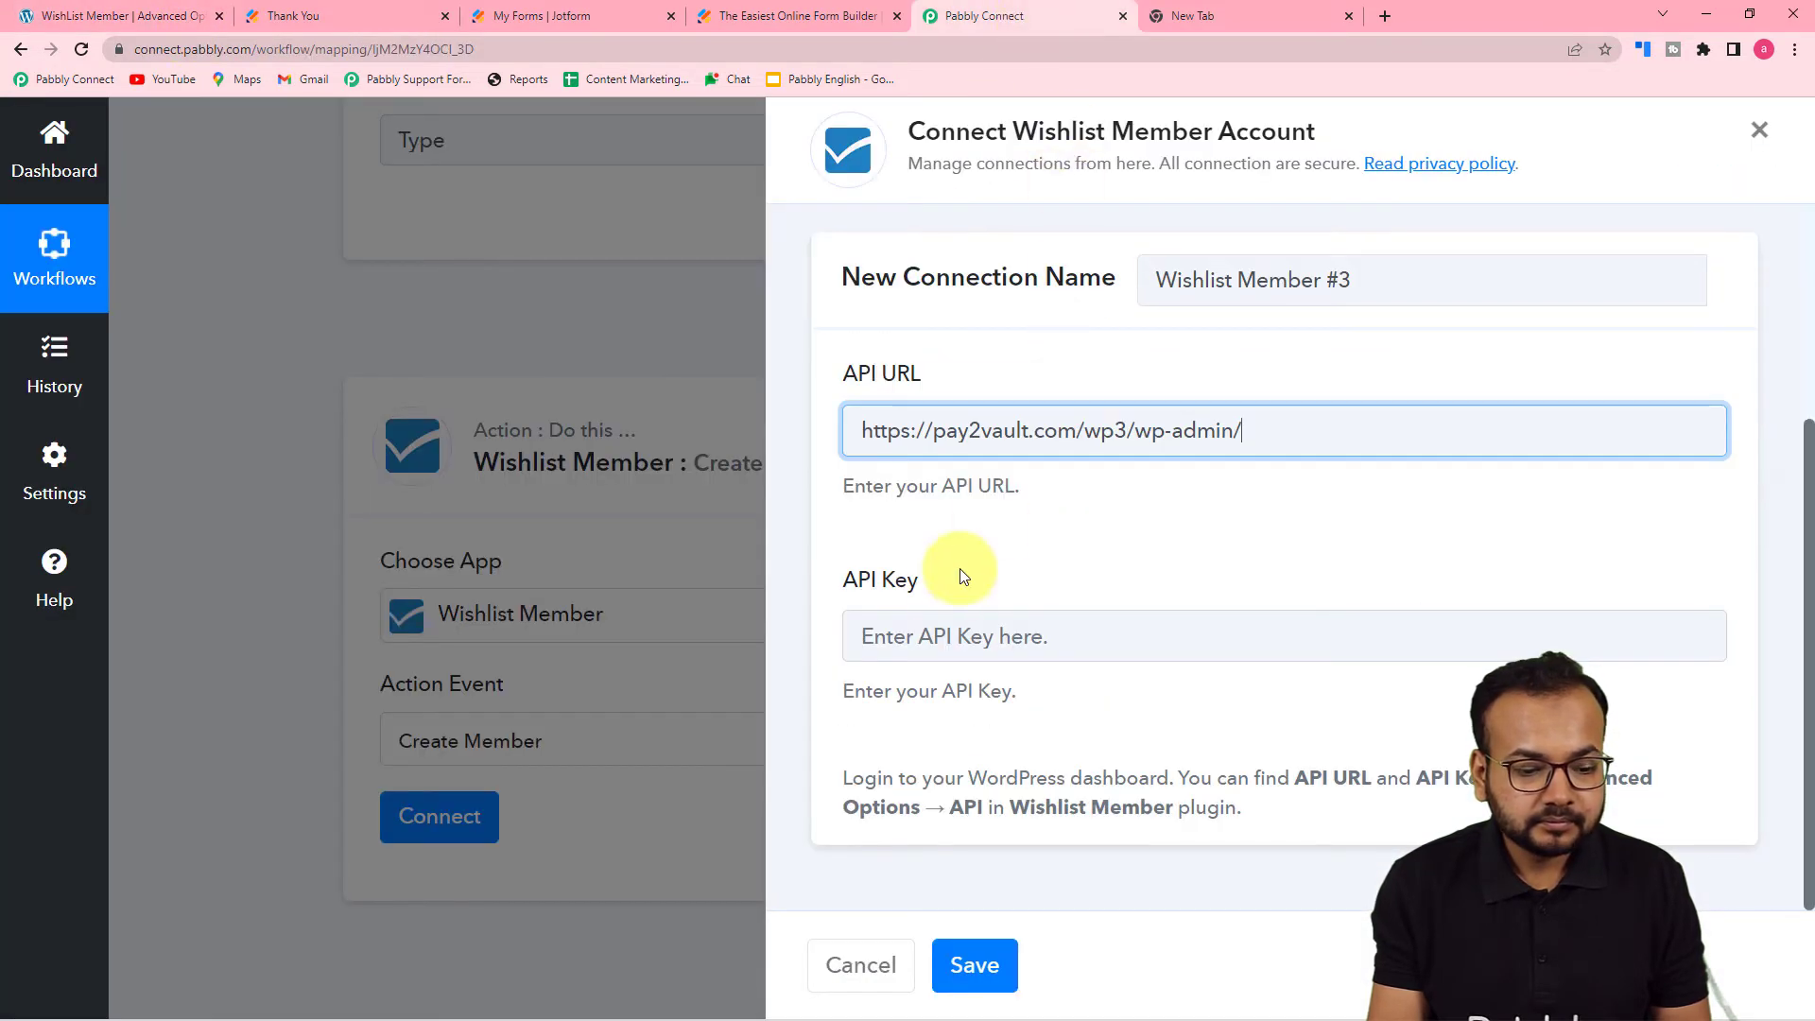
right_click(912, 639)
left_click(975, 794)
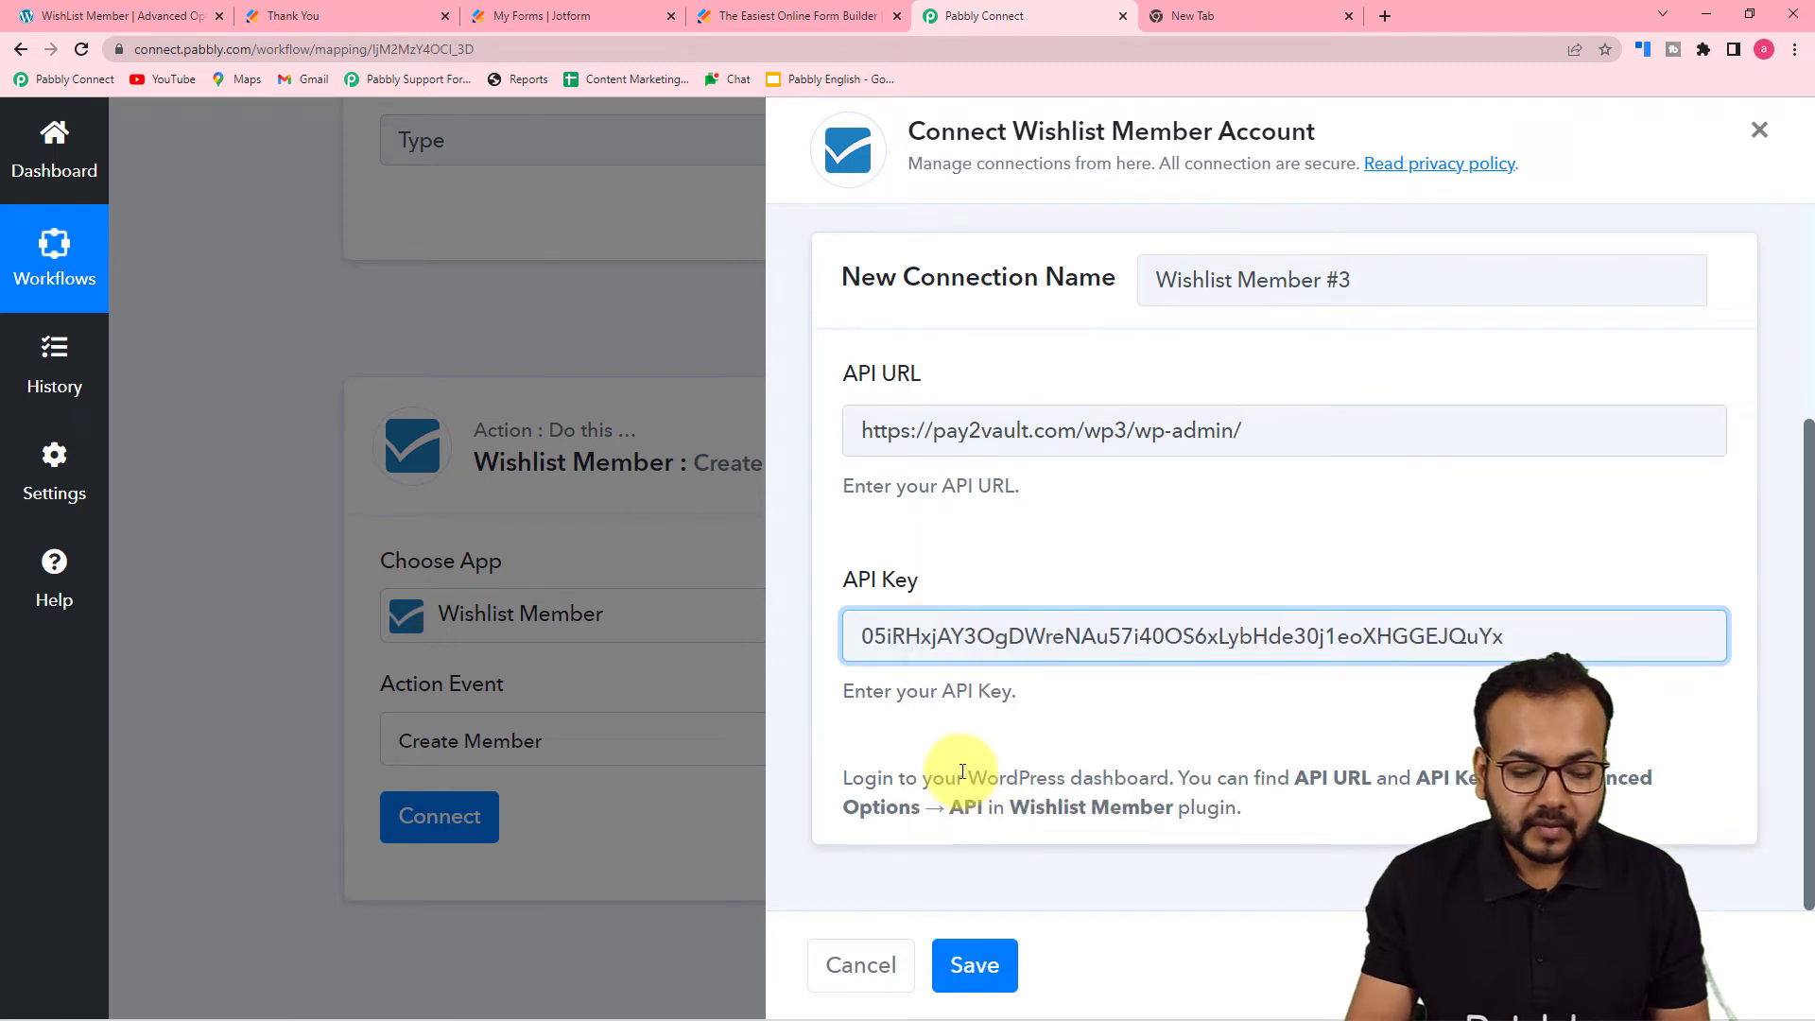
left_click(968, 962)
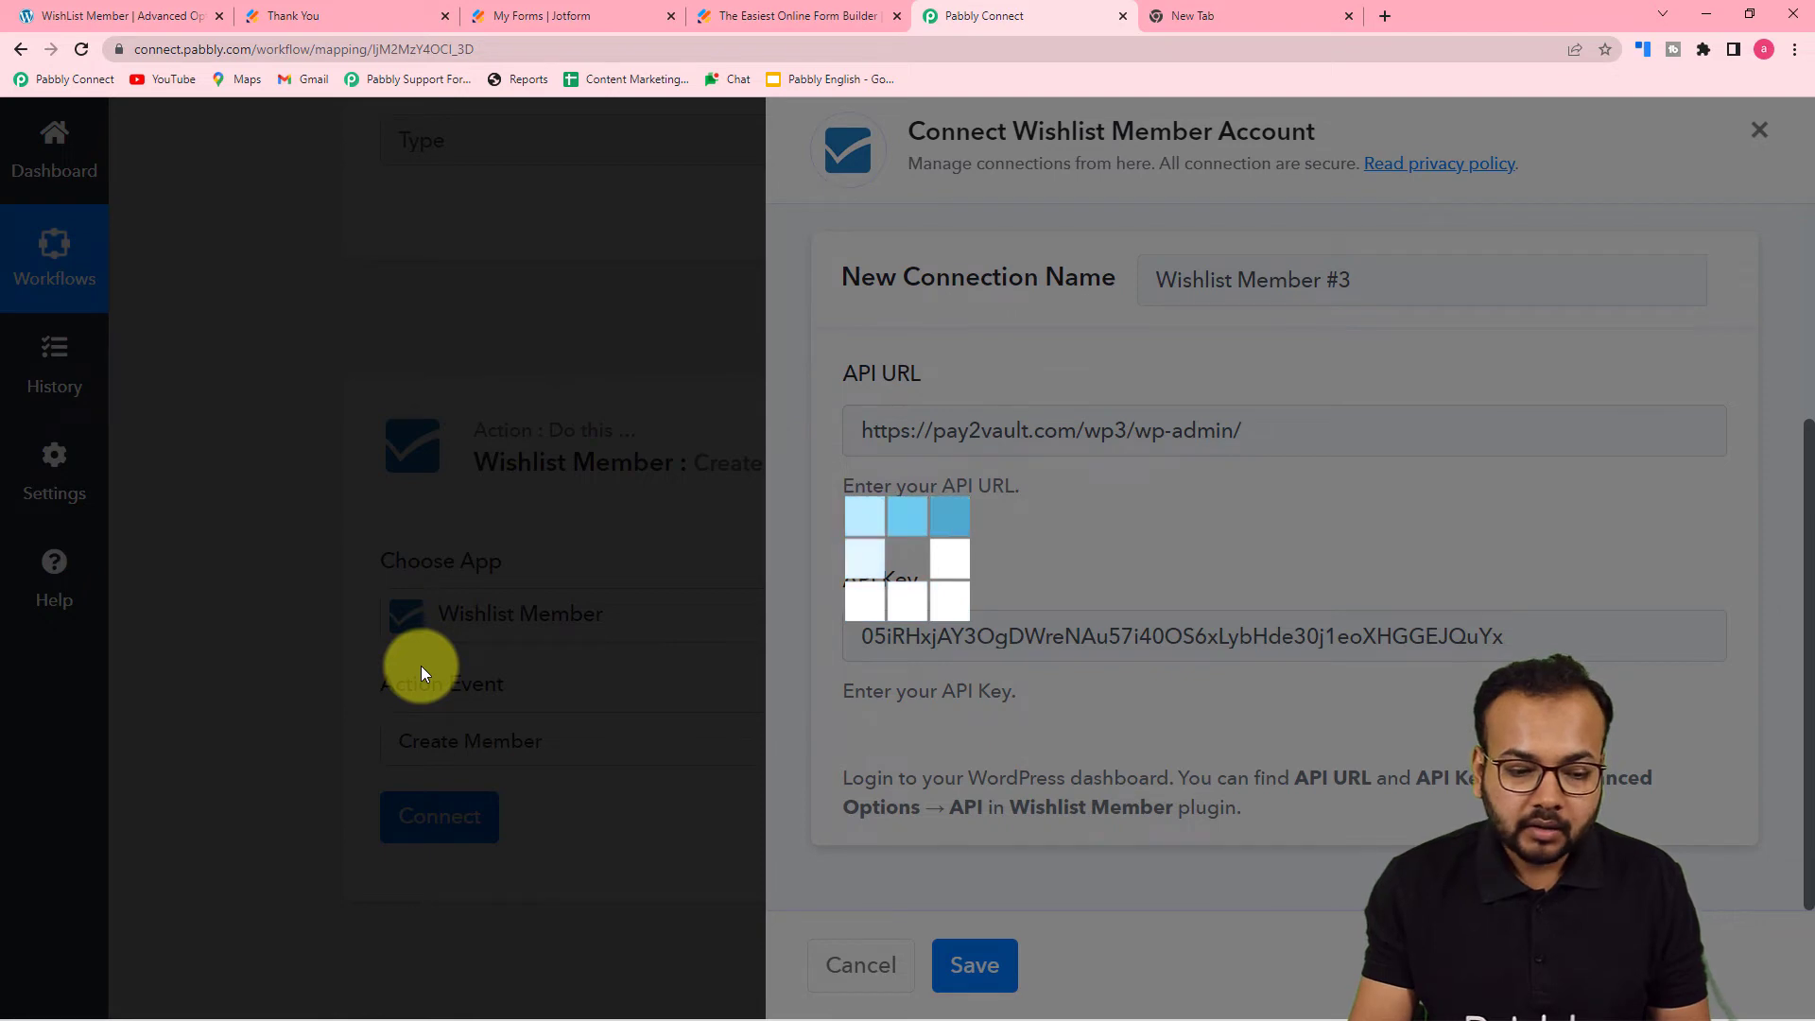
- Map the JotForm response's Q4 UserName into the member Username field
scroll(433, 666, "down", 5)
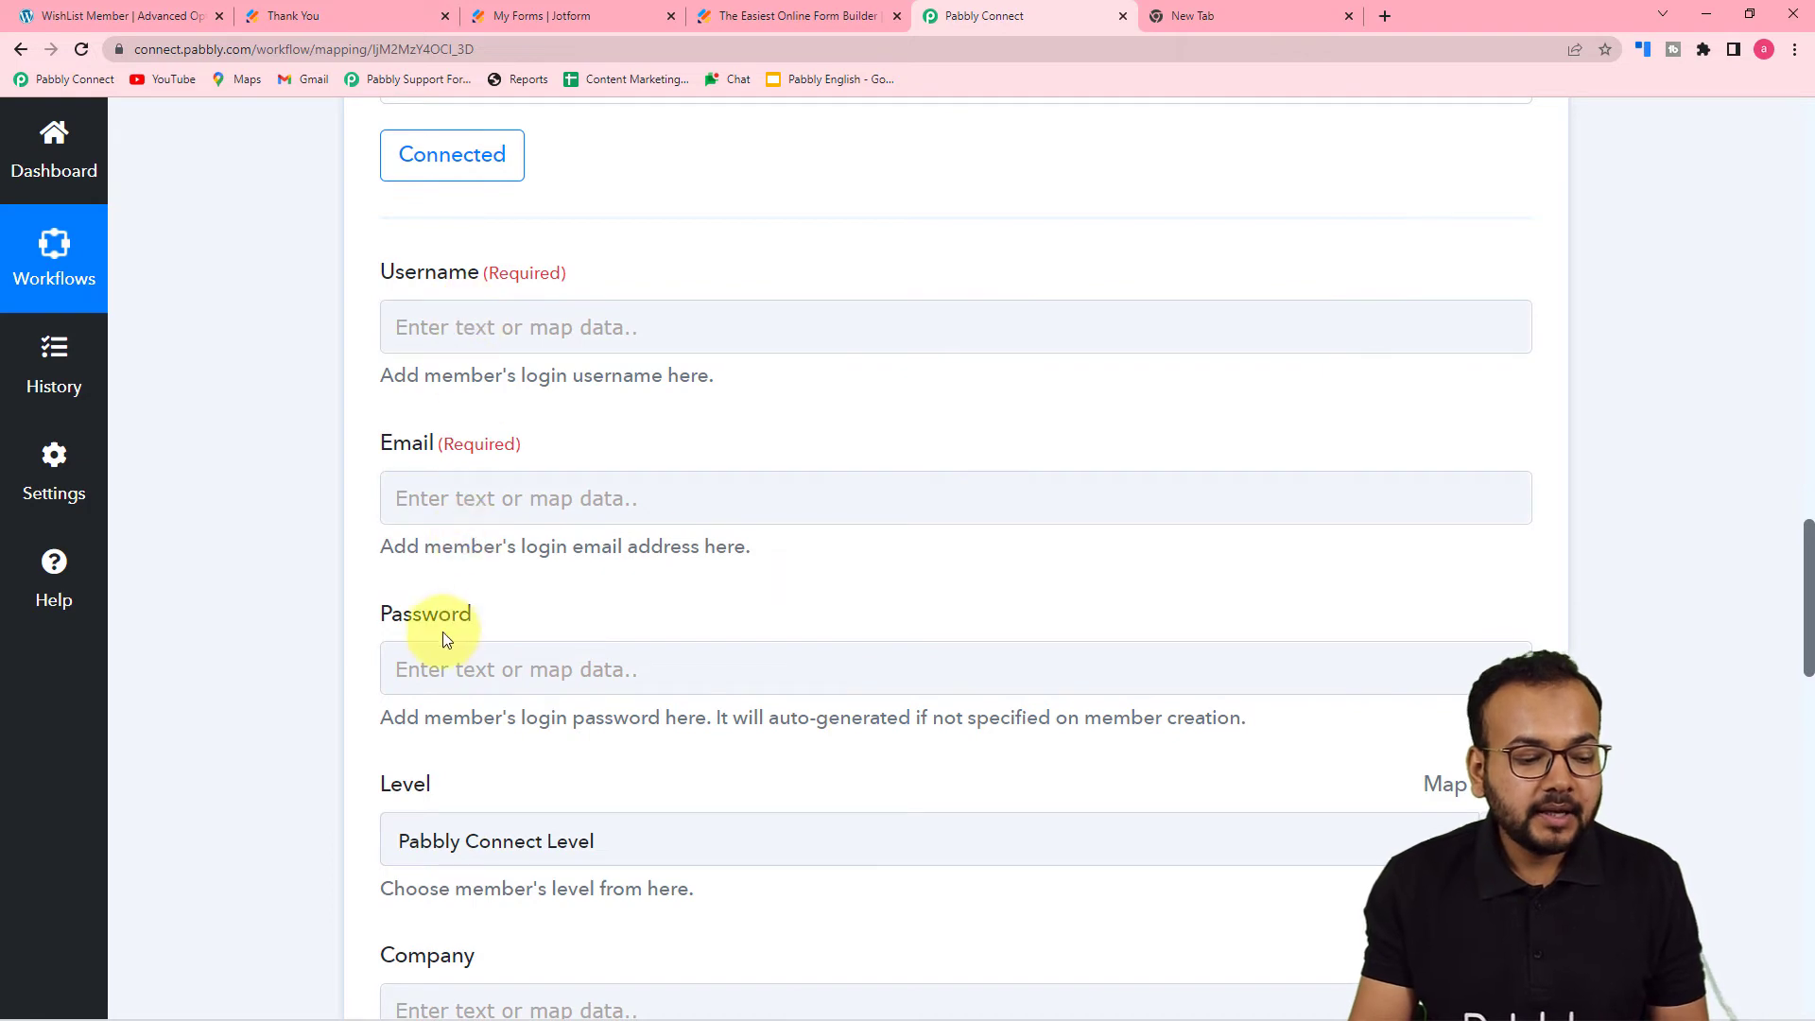
scroll(445, 636, "down", 2)
scroll(445, 668, "down", 1)
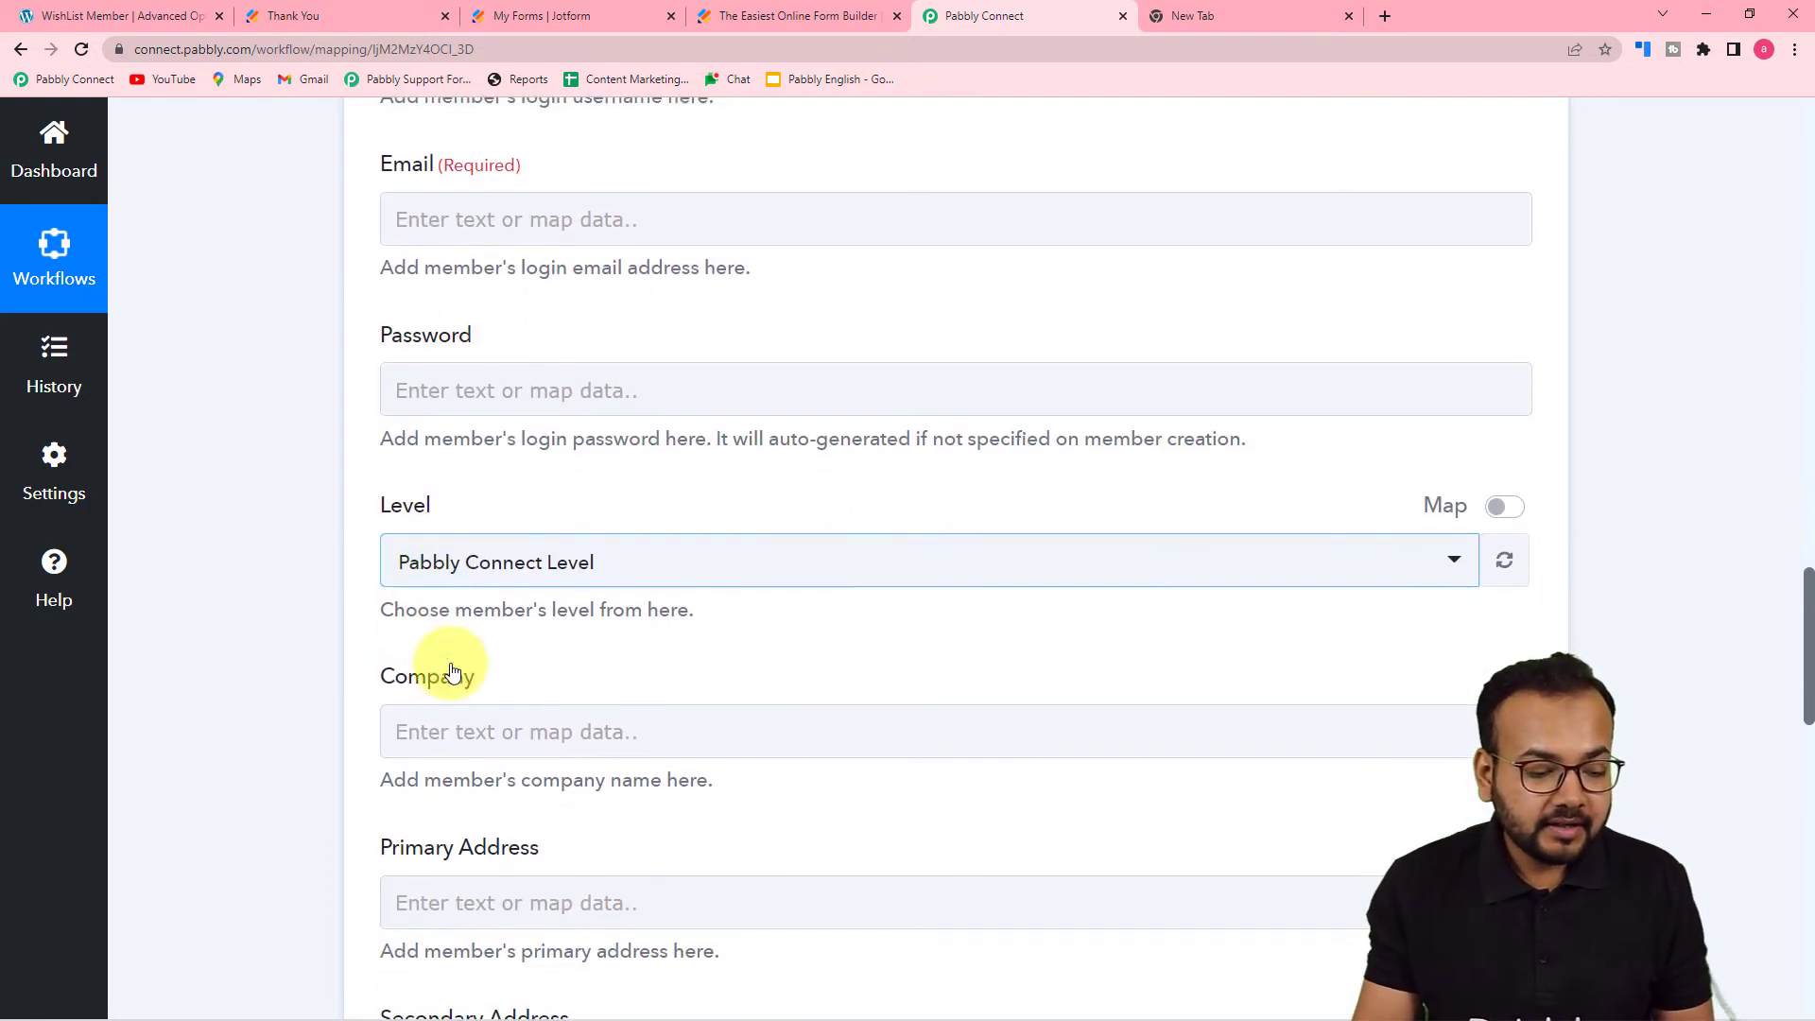
scroll(342, 681, "down", 2)
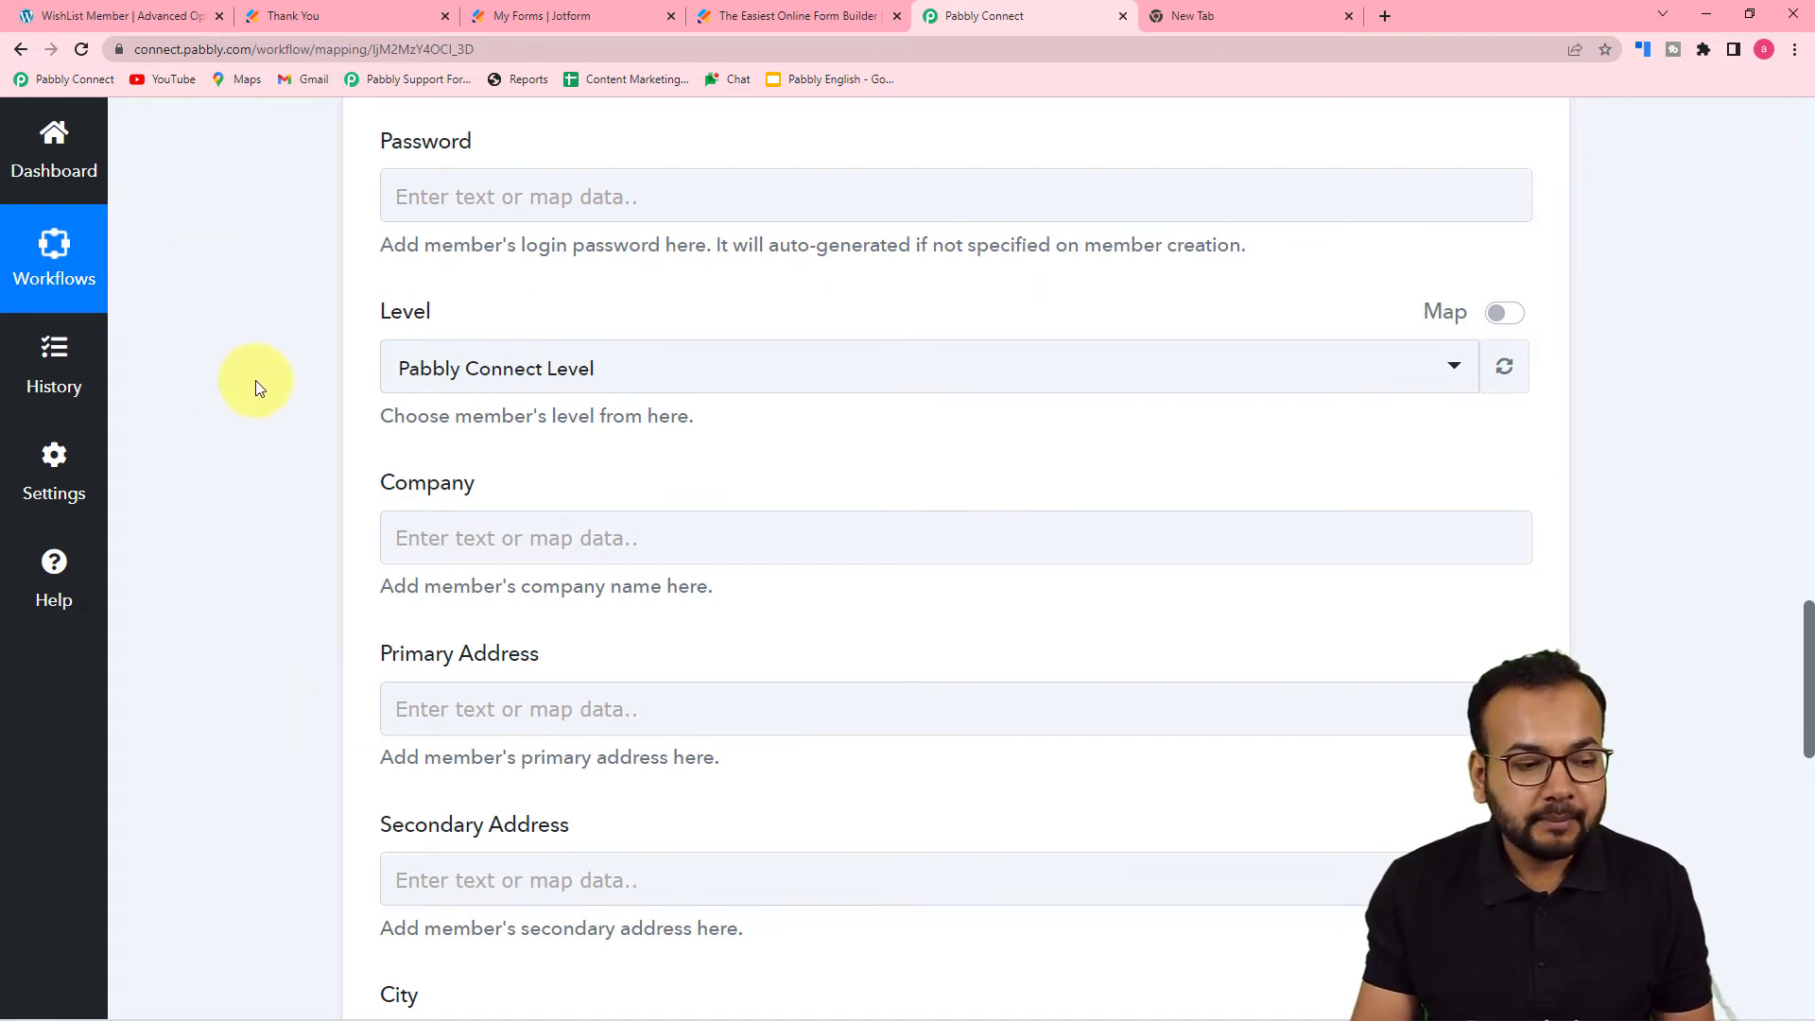
scroll(243, 501, "up", 13)
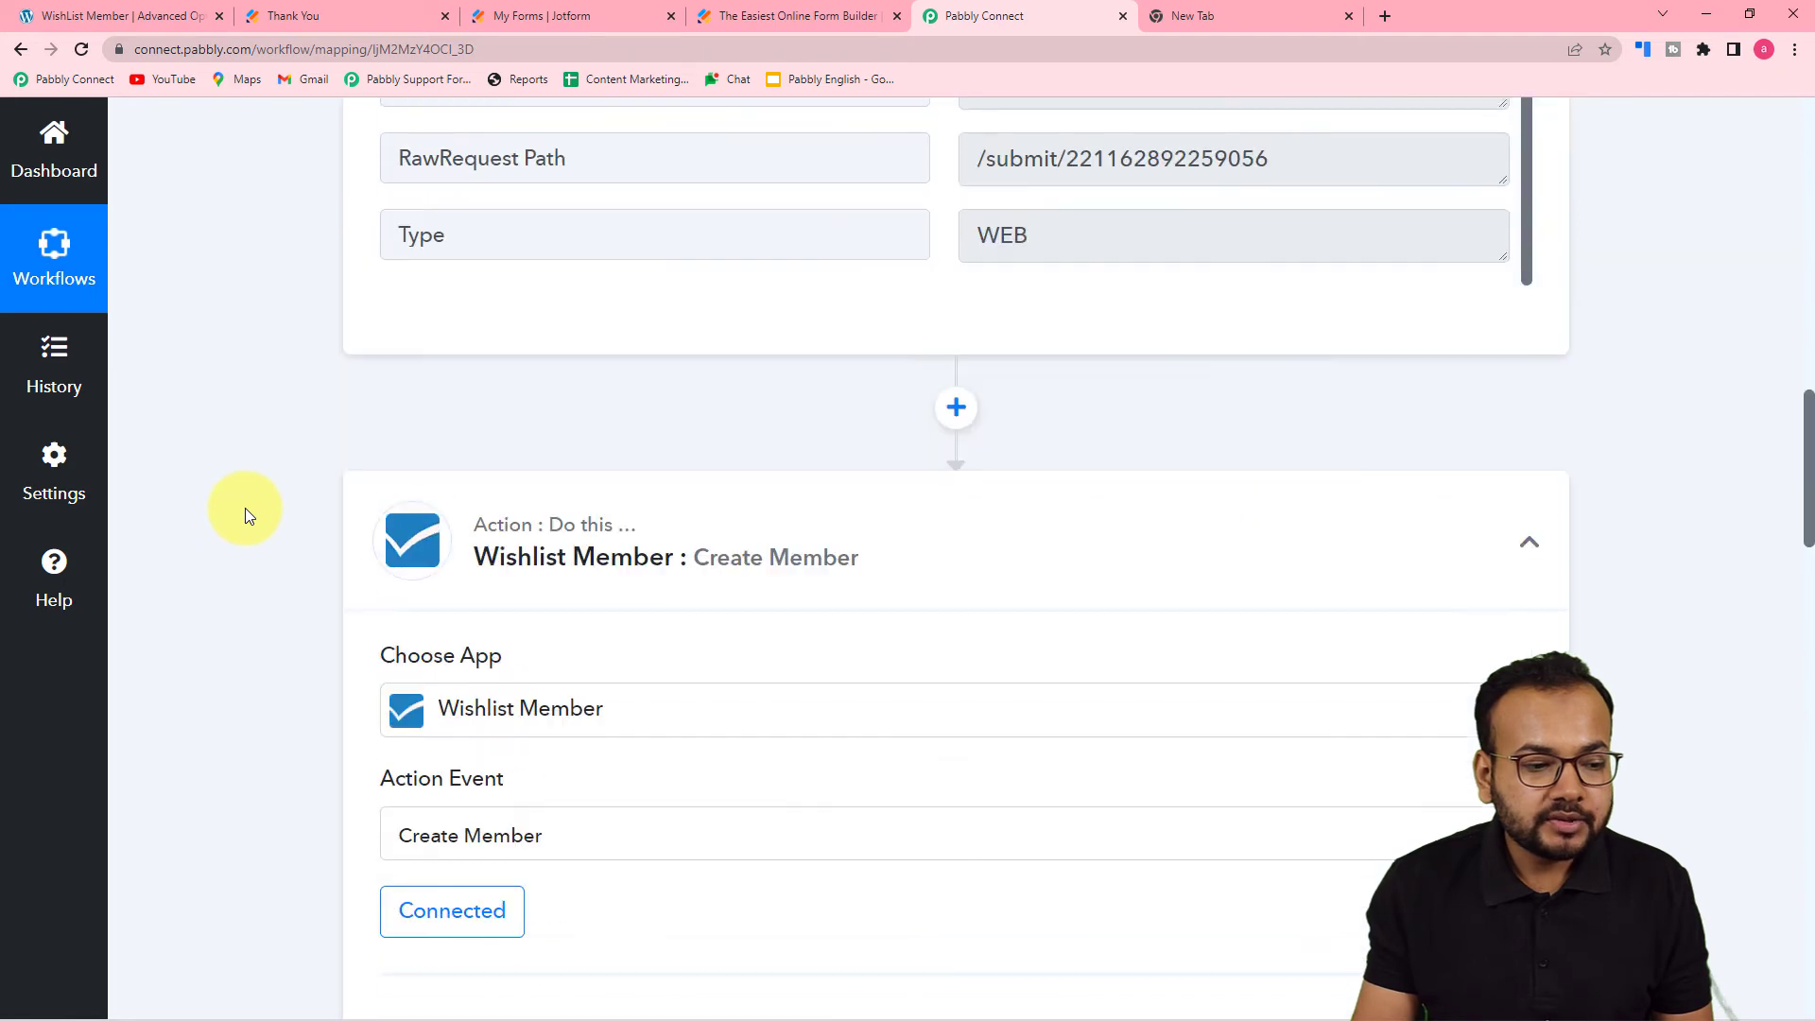
scroll(246, 511, "up", 7)
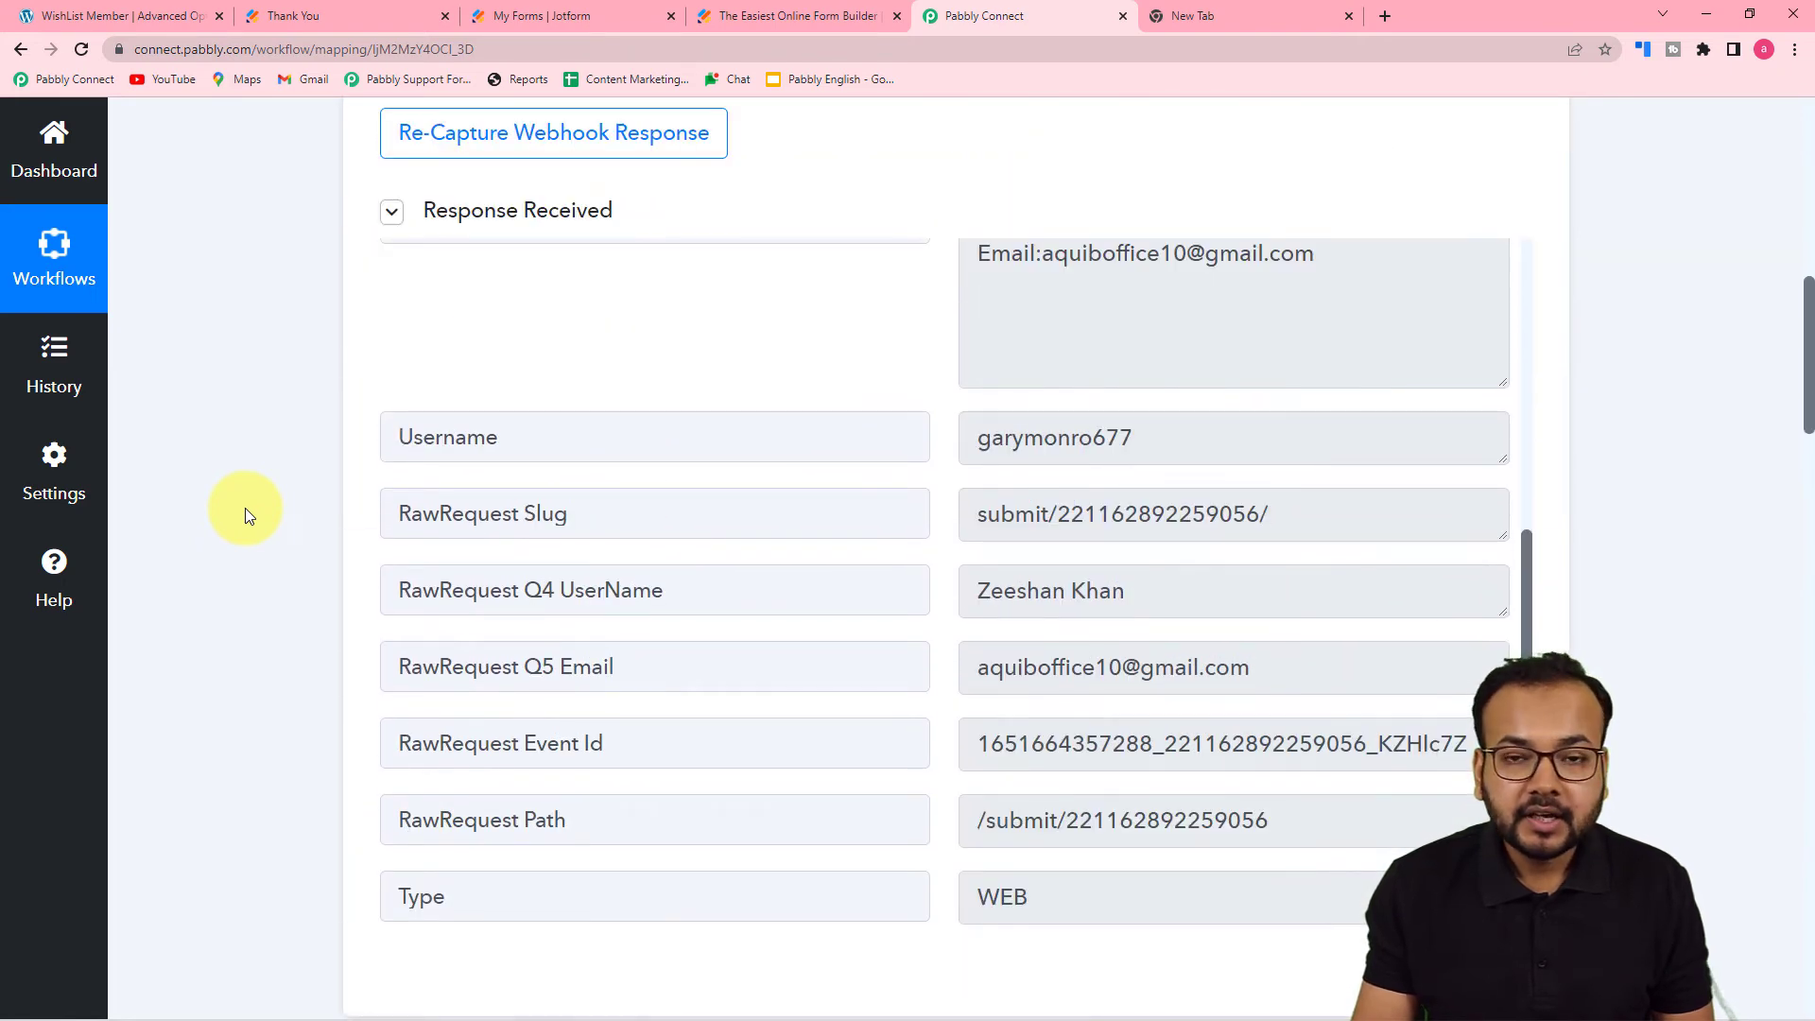
scroll(246, 515, "up", 1)
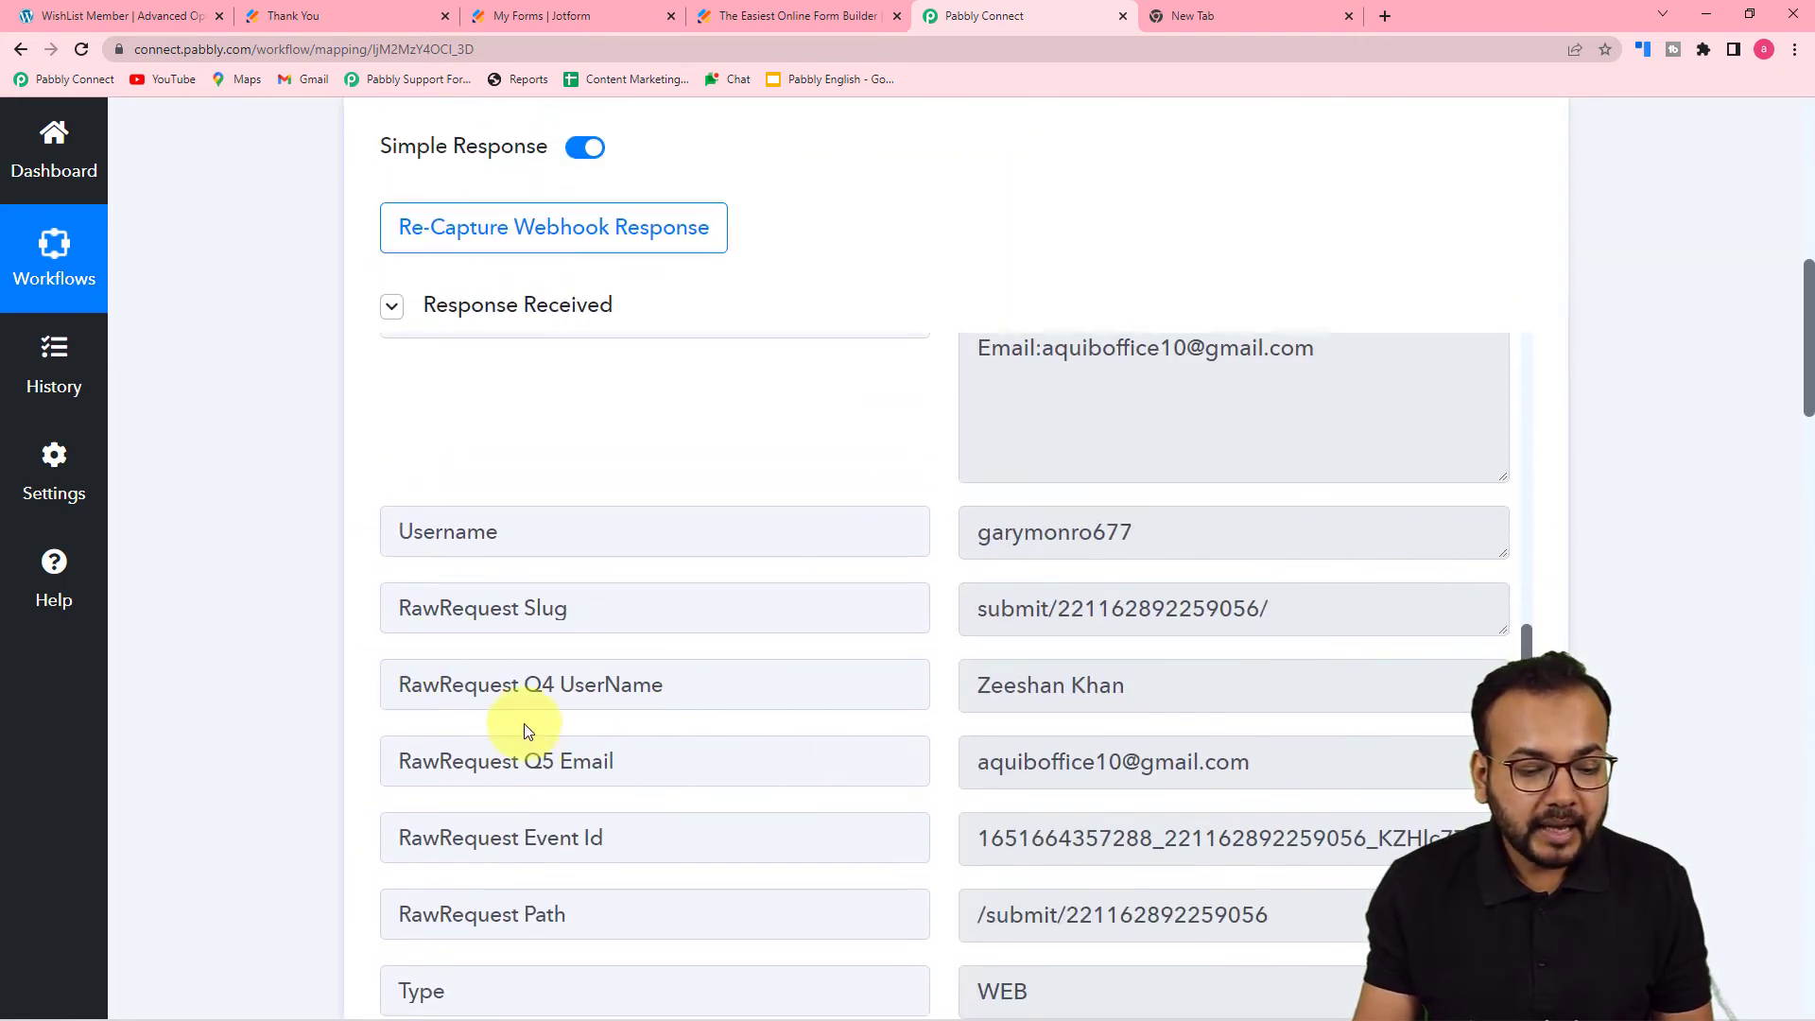
scroll(321, 773, "down", 4)
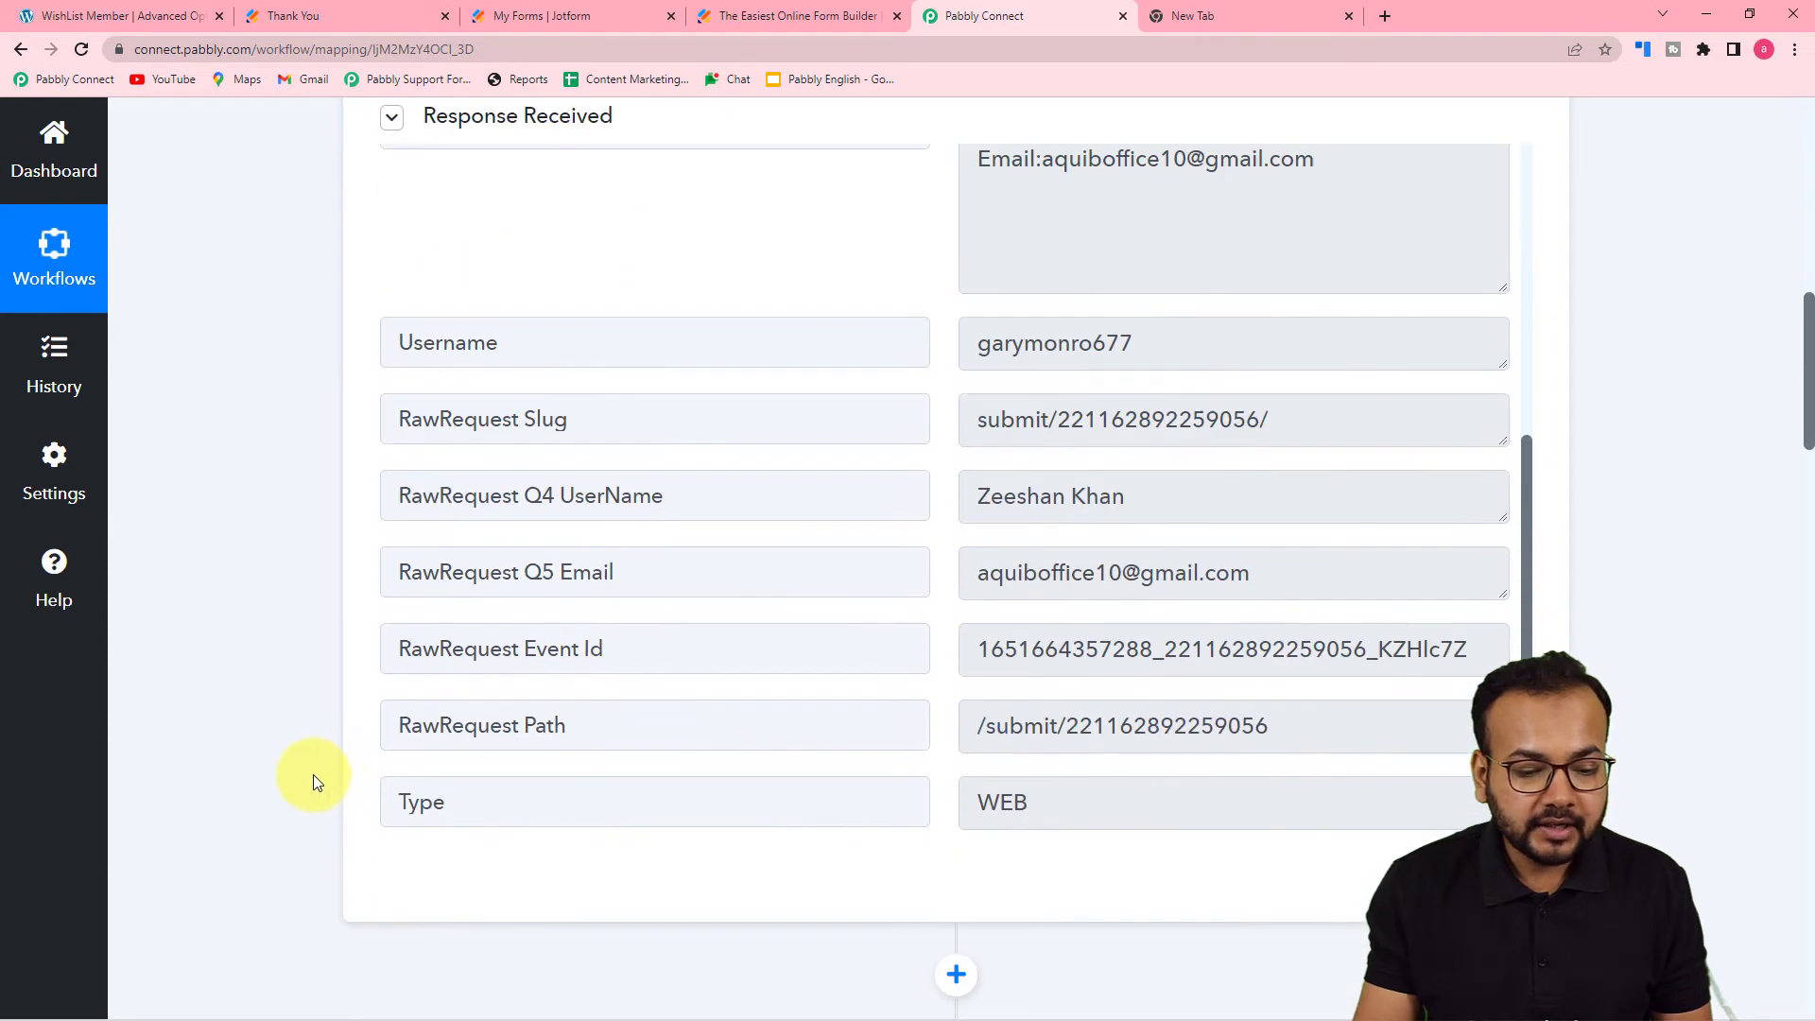
scroll(313, 774, "down", 12)
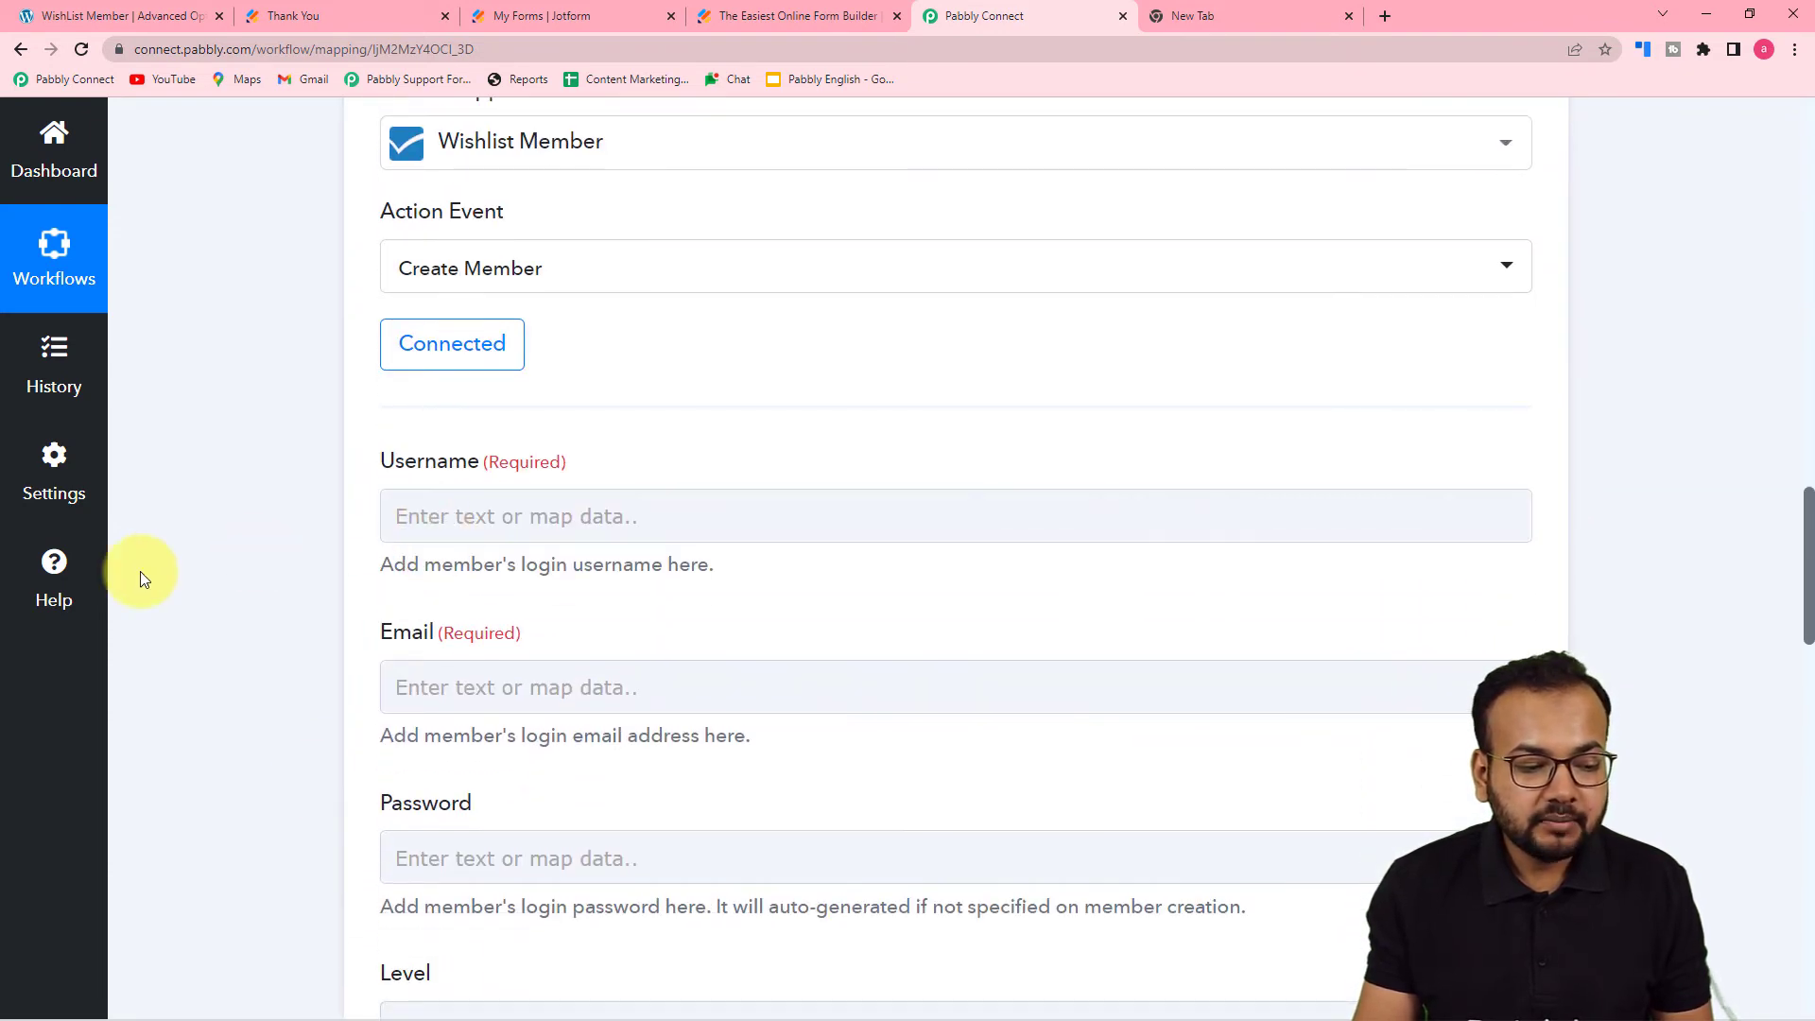
scroll(195, 605, "up", 8)
scroll(195, 605, "up", 2)
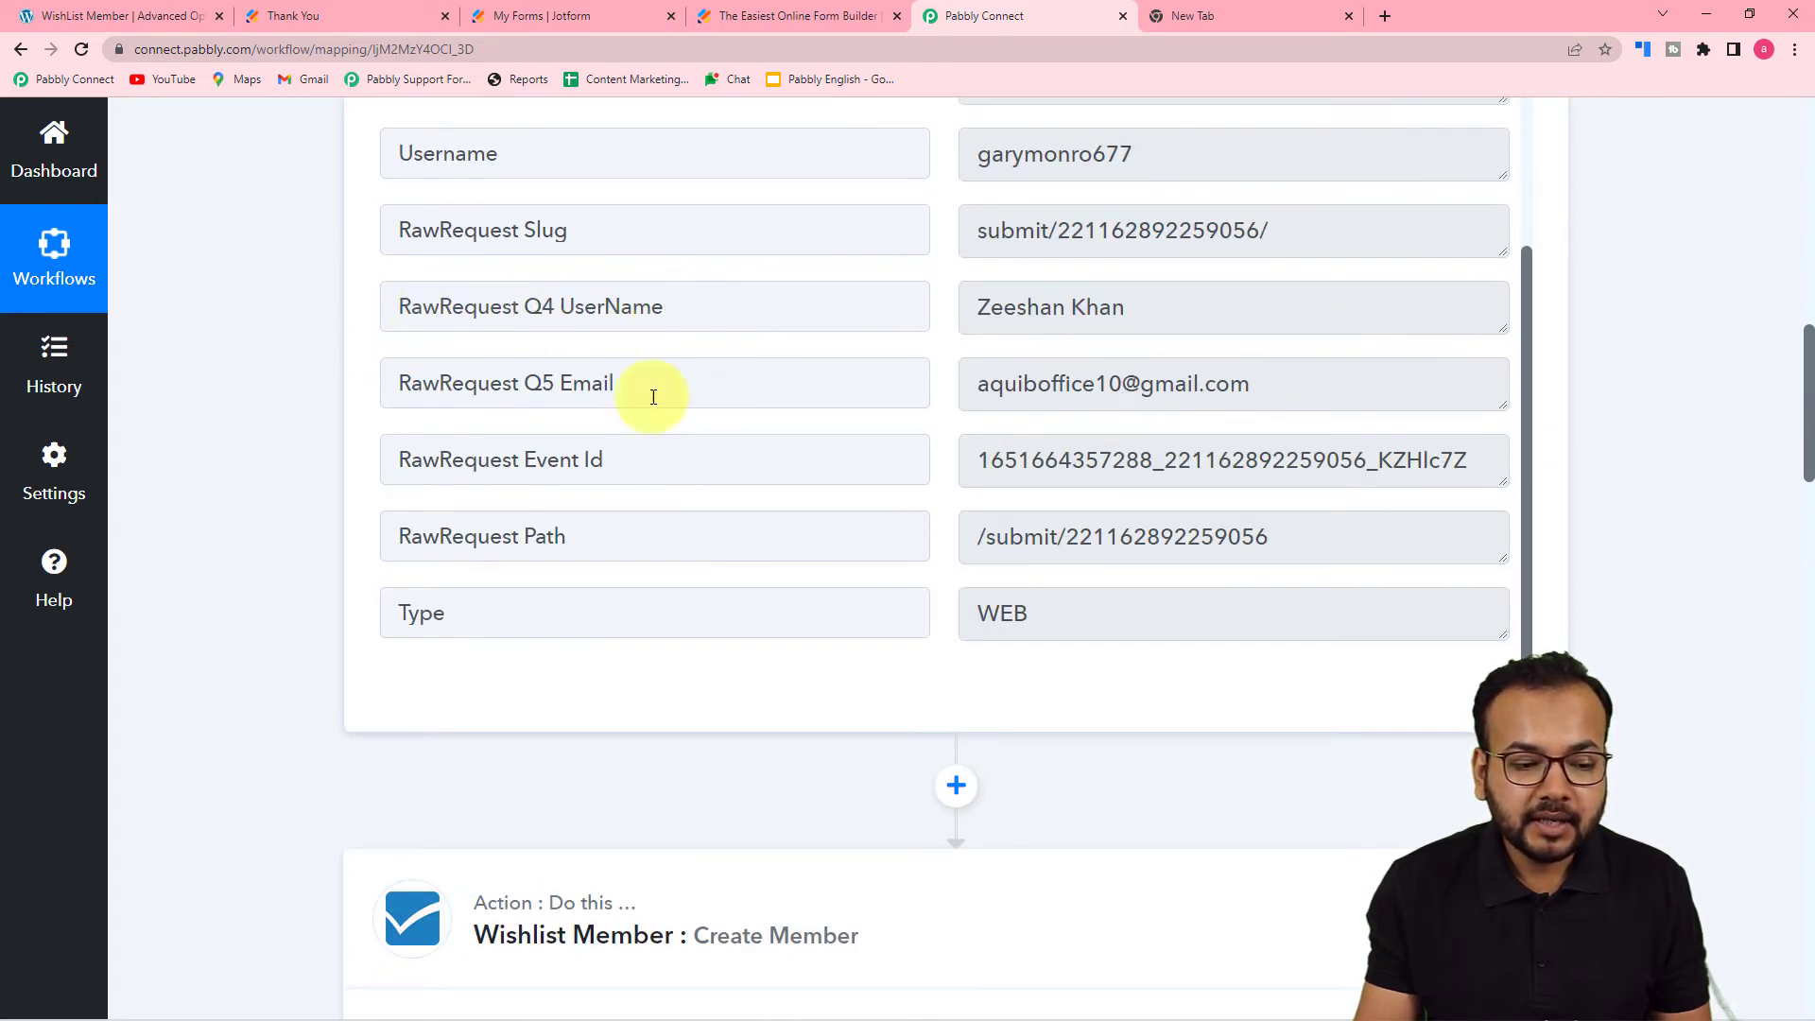
scroll(253, 470, "down", 13)
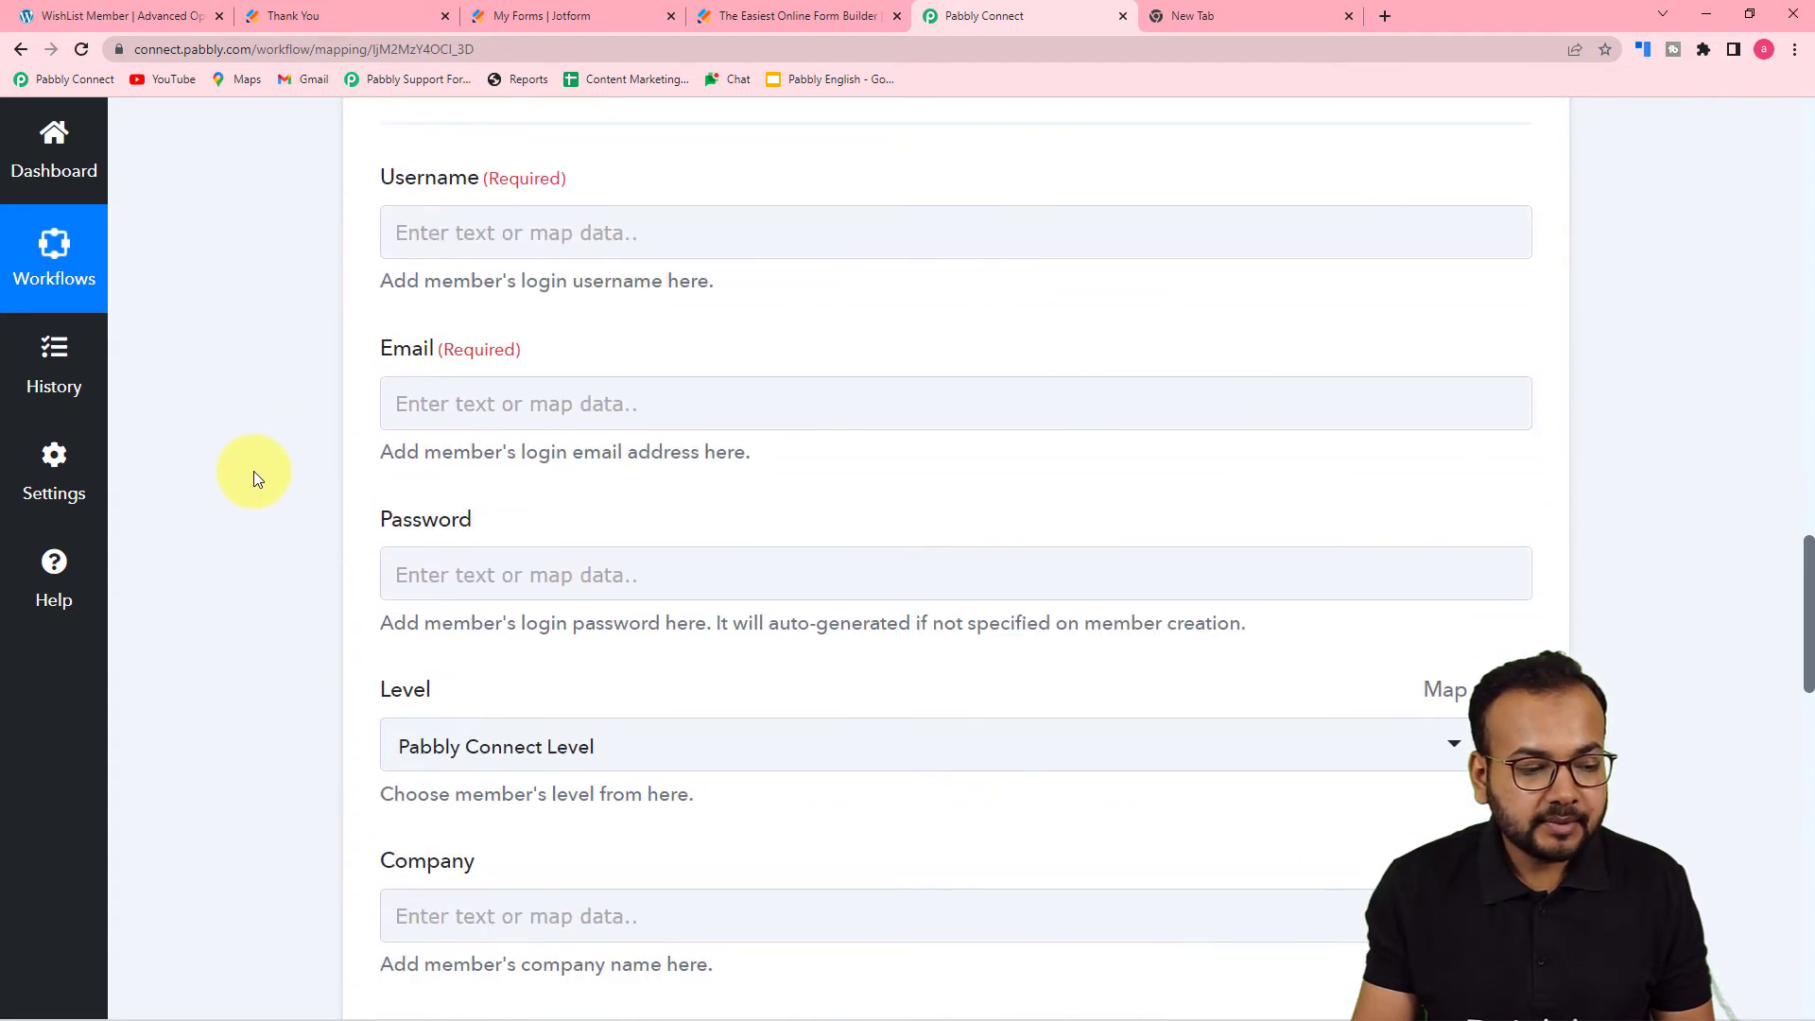
scroll(472, 284, "up", 2)
left_click(535, 320)
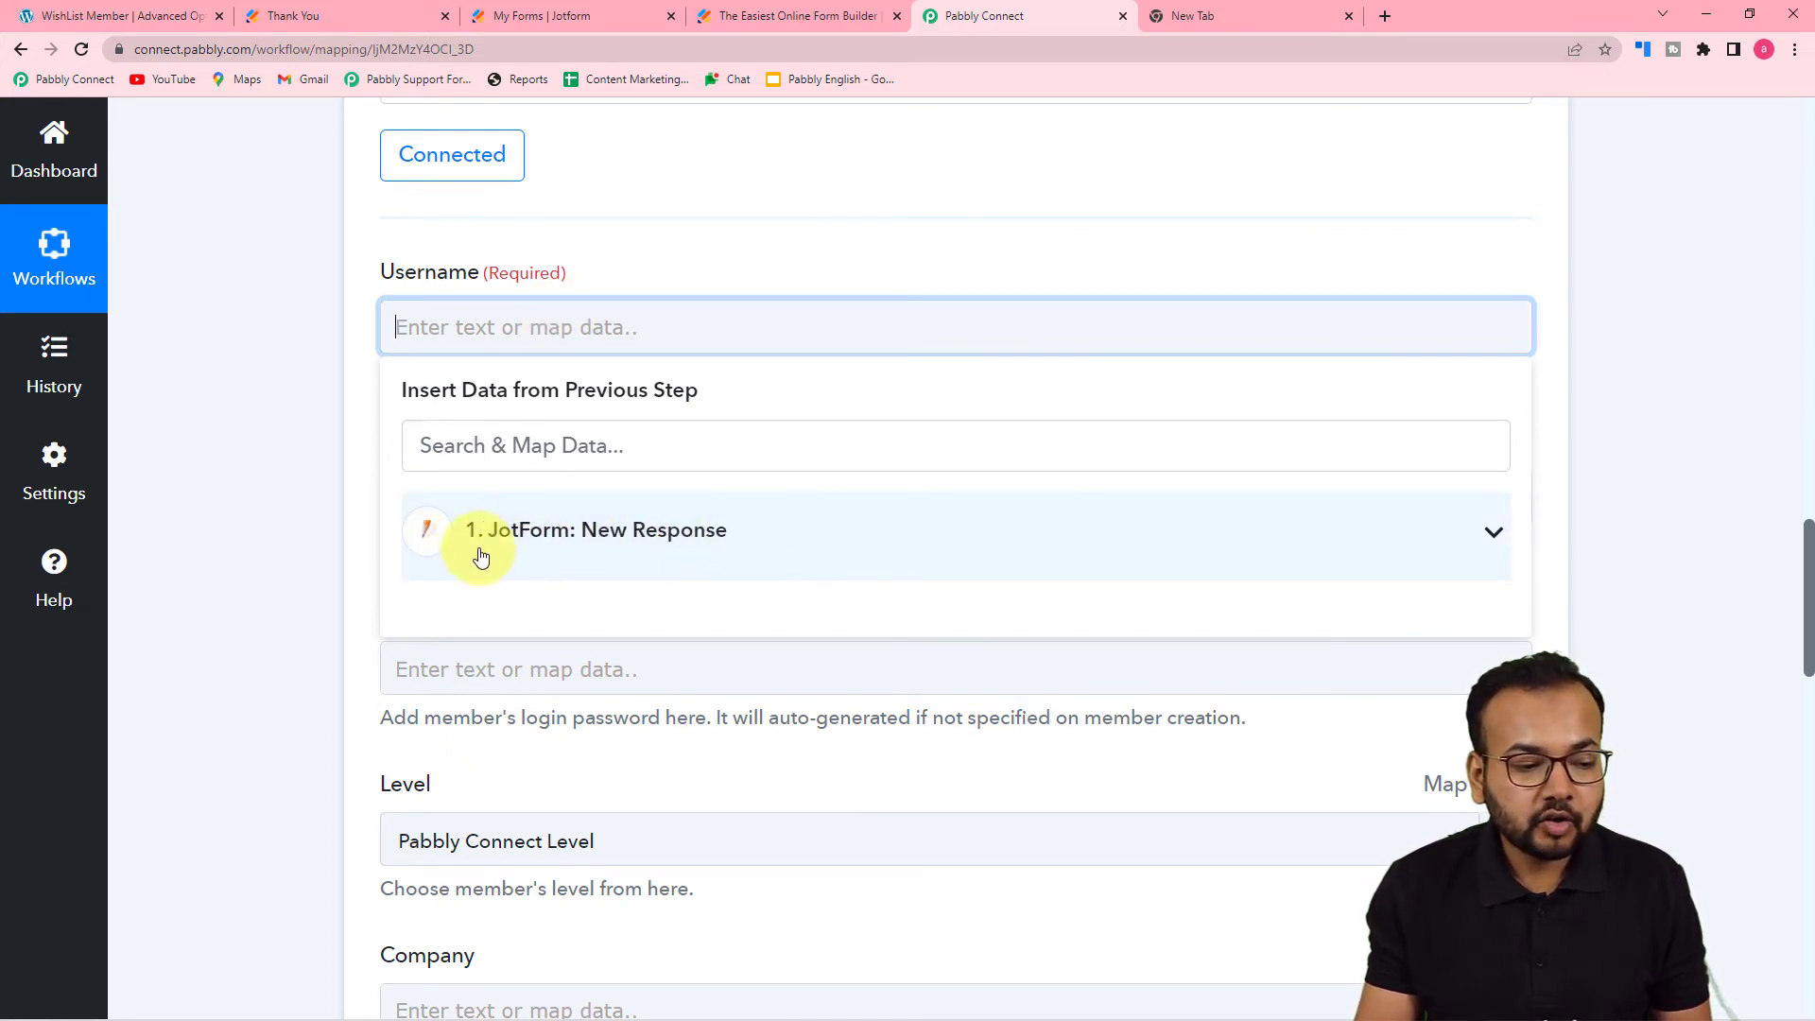
left_click(634, 554)
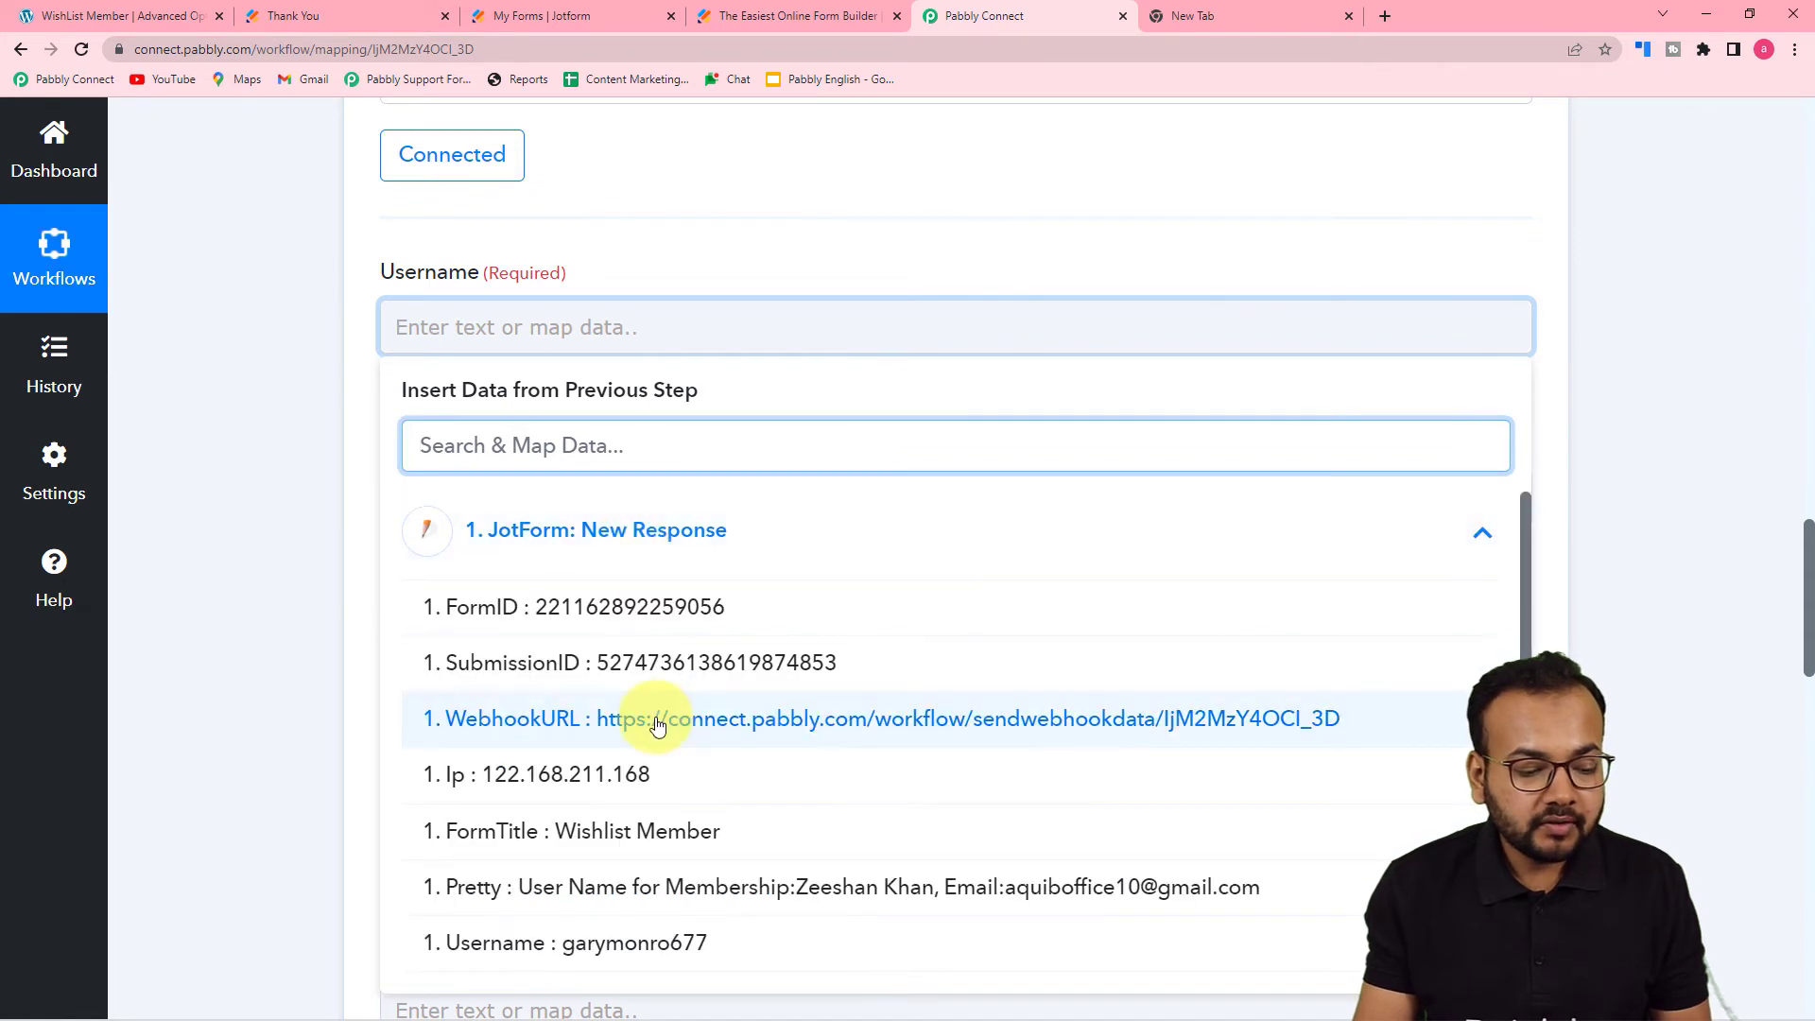
scroll(660, 725, "down", 4)
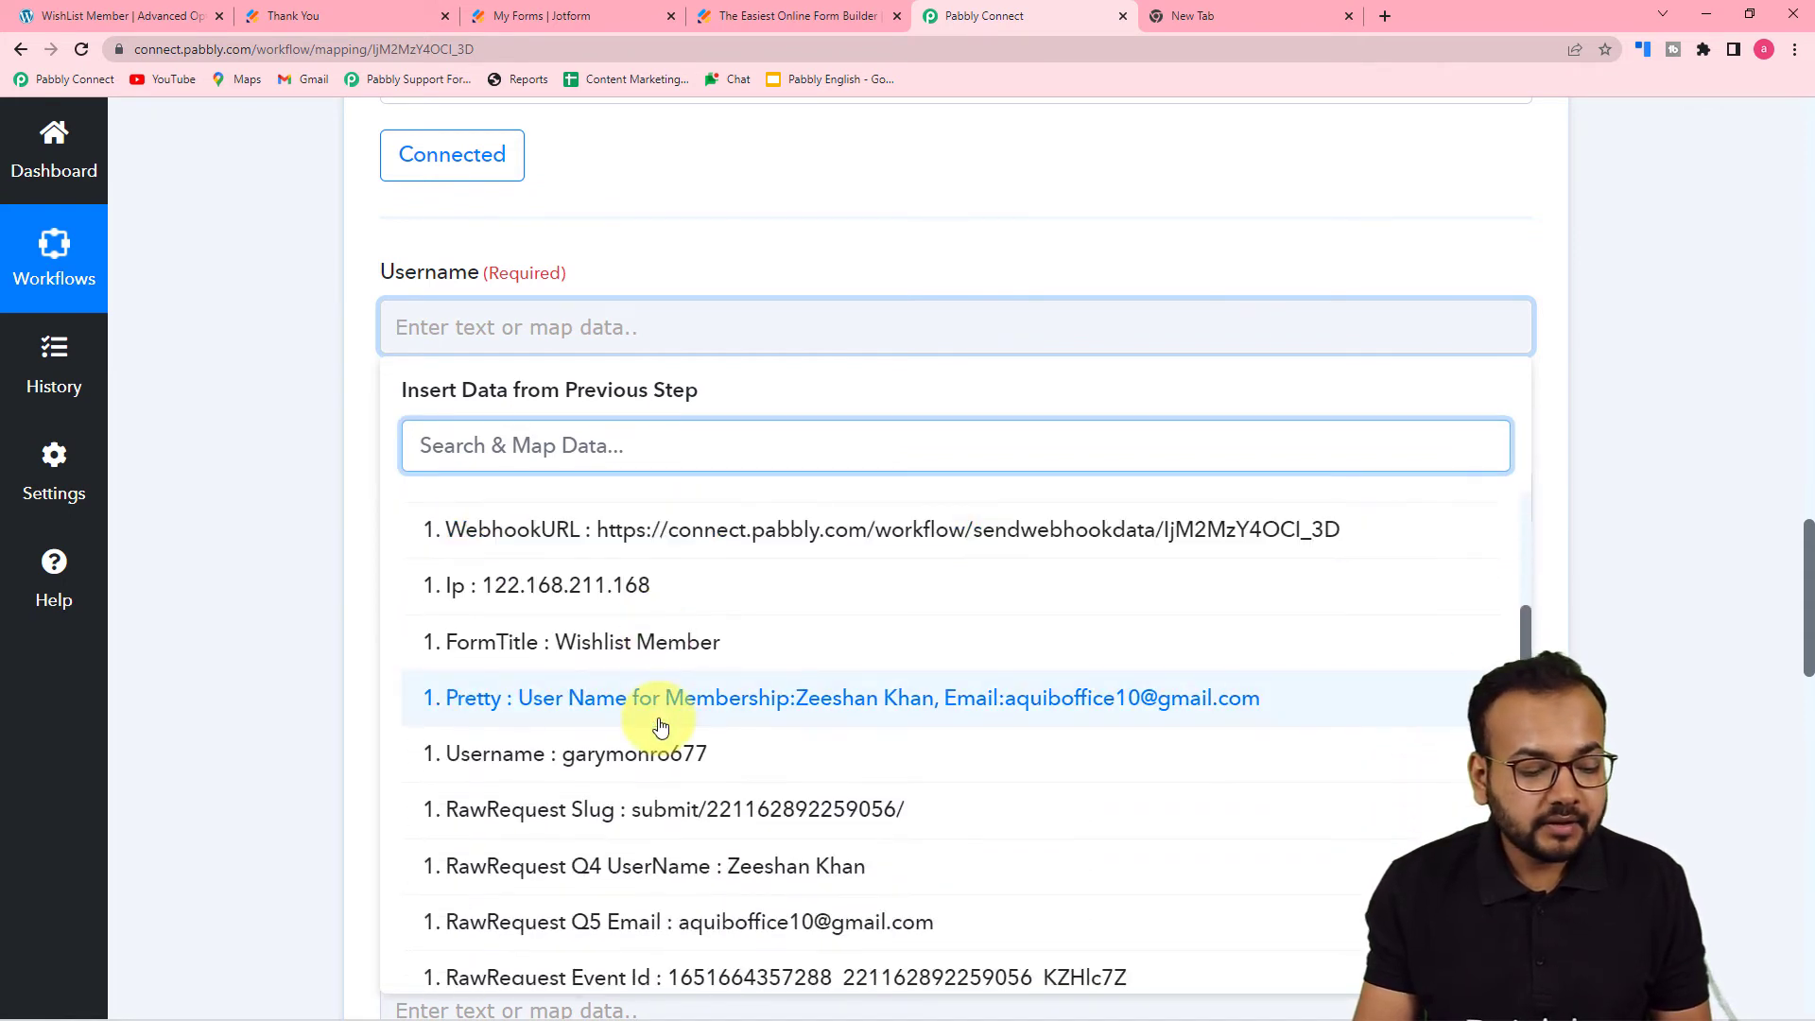
left_click(737, 743)
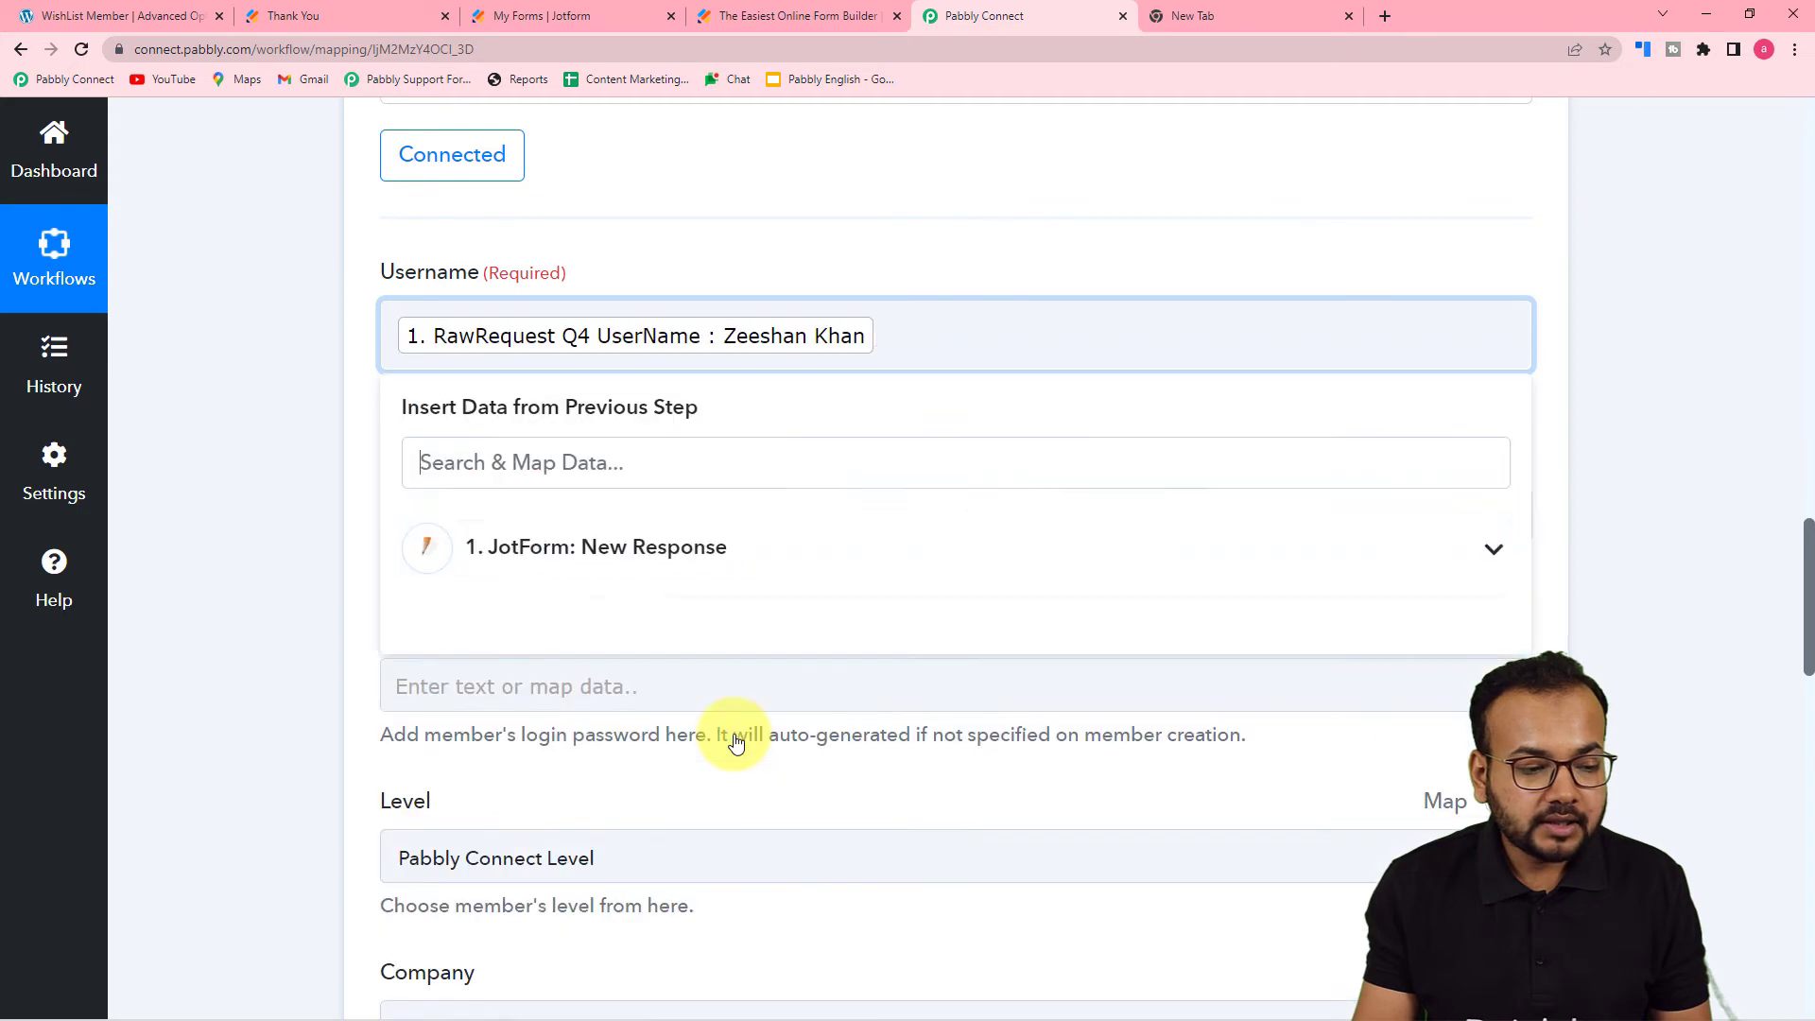
left_click(278, 487)
- Map the JotForm Q5 Email into the Email field and scroll on to Password and Level
scroll(480, 336, "down", 2)
left_click(480, 331)
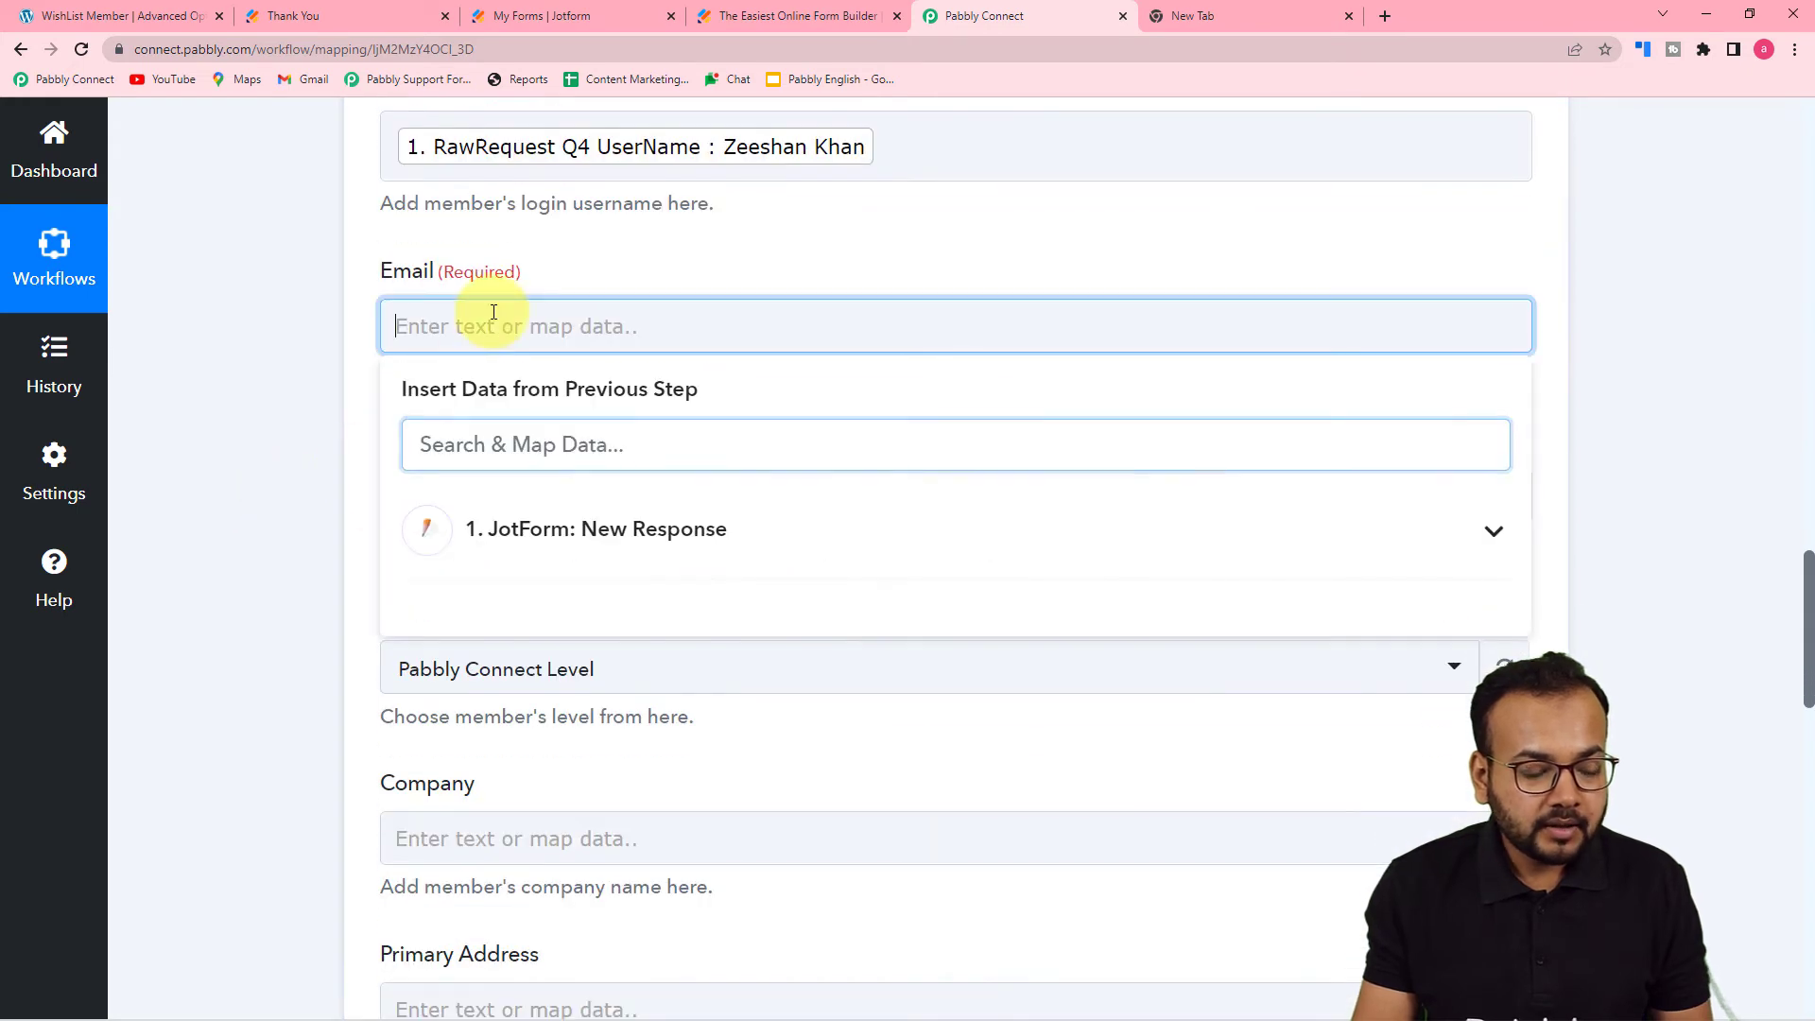
left_click(540, 548)
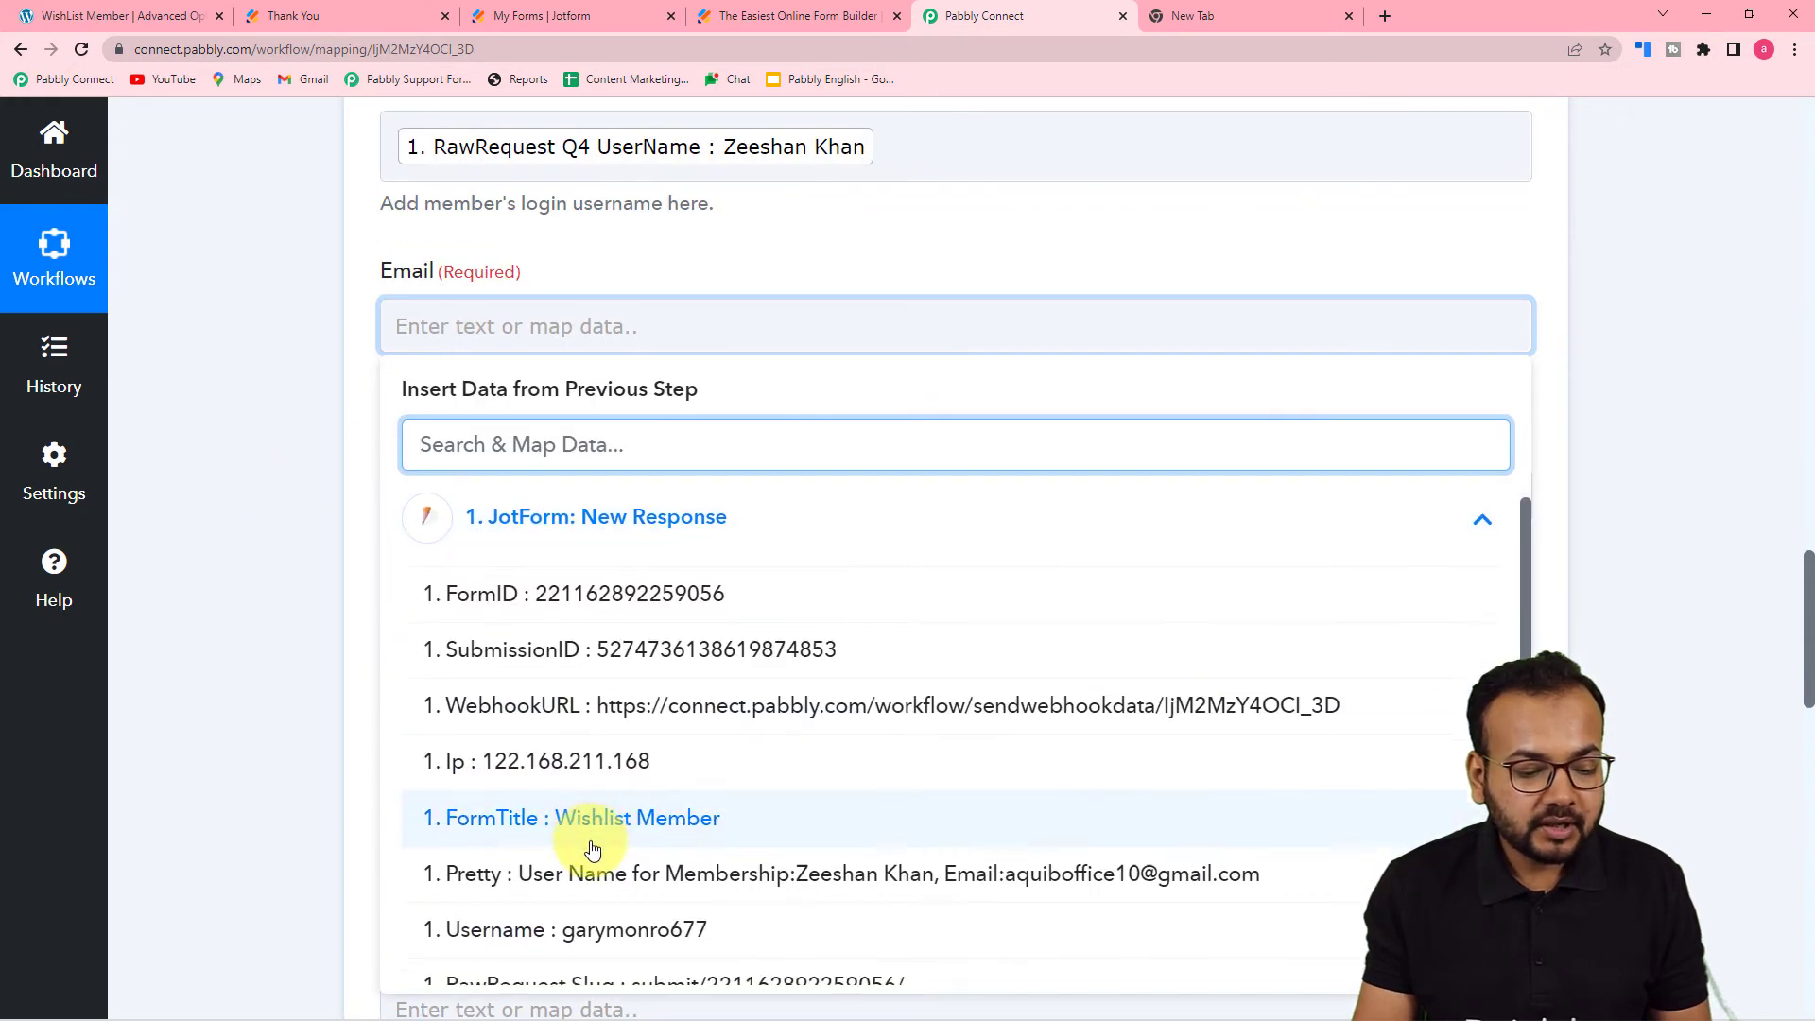
scroll(662, 831, "down", 4)
left_click(728, 838)
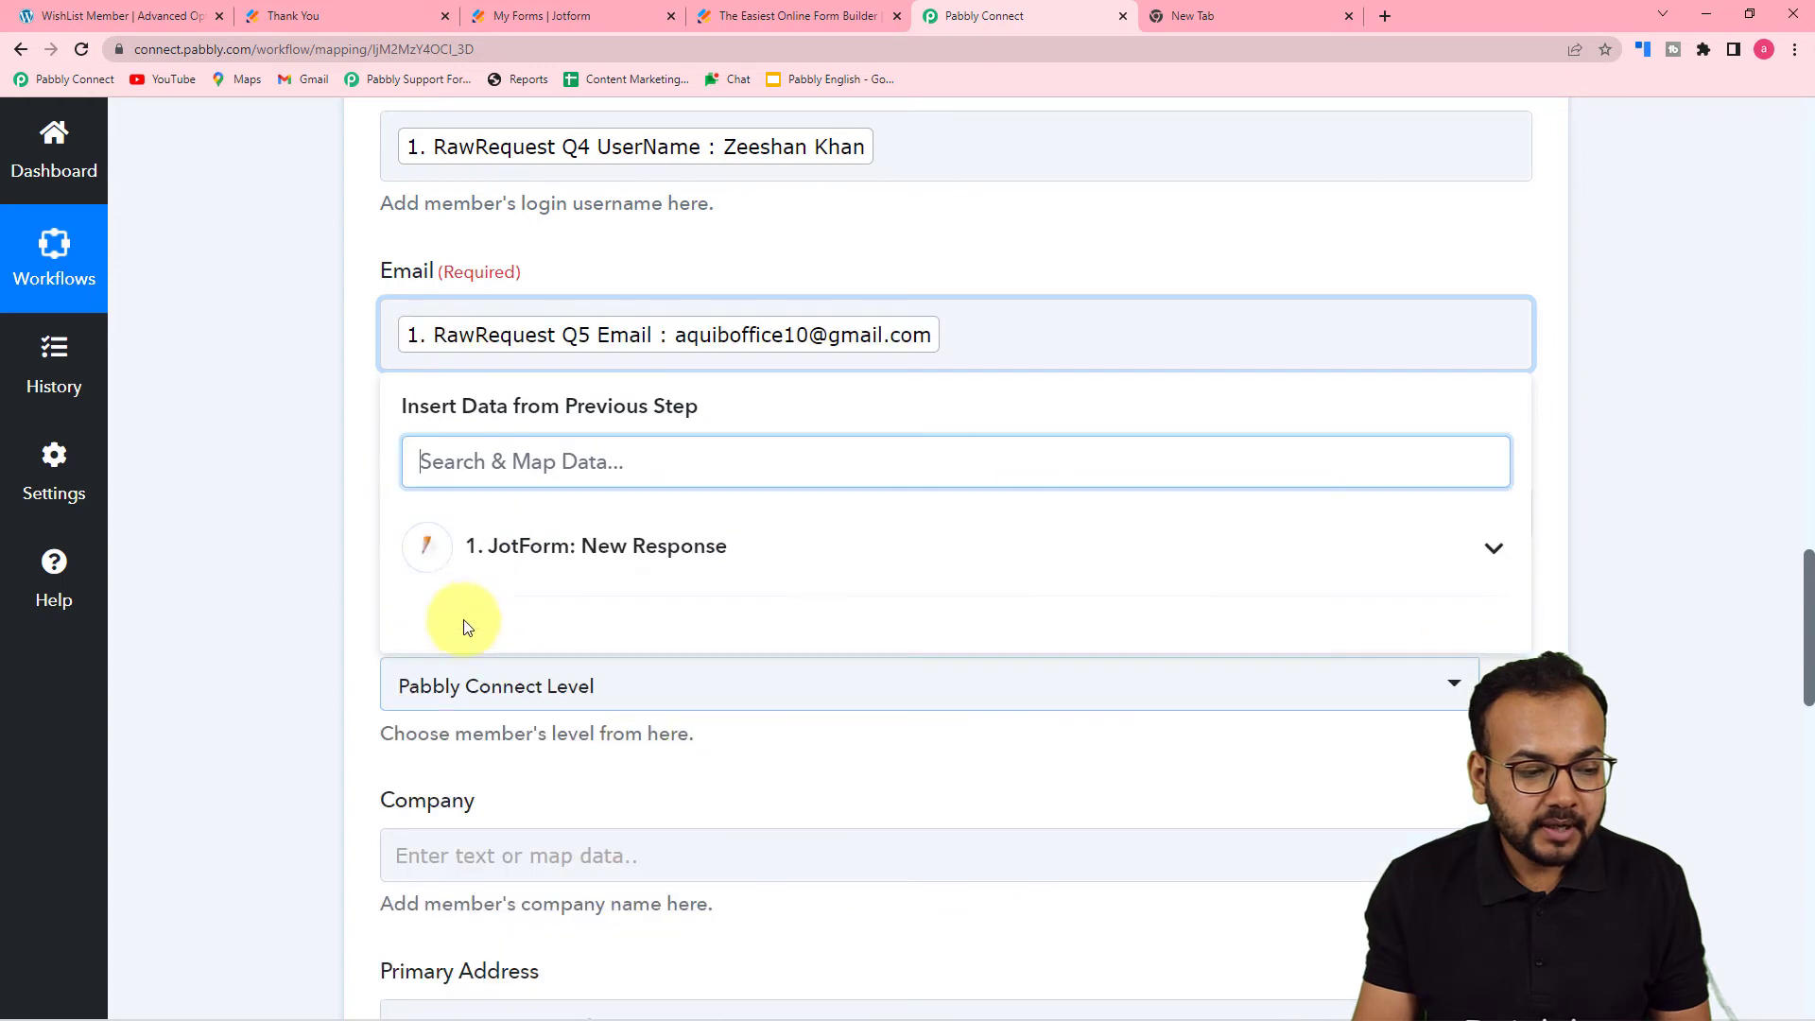
left_click(376, 571)
scroll(359, 571, "down", 2)
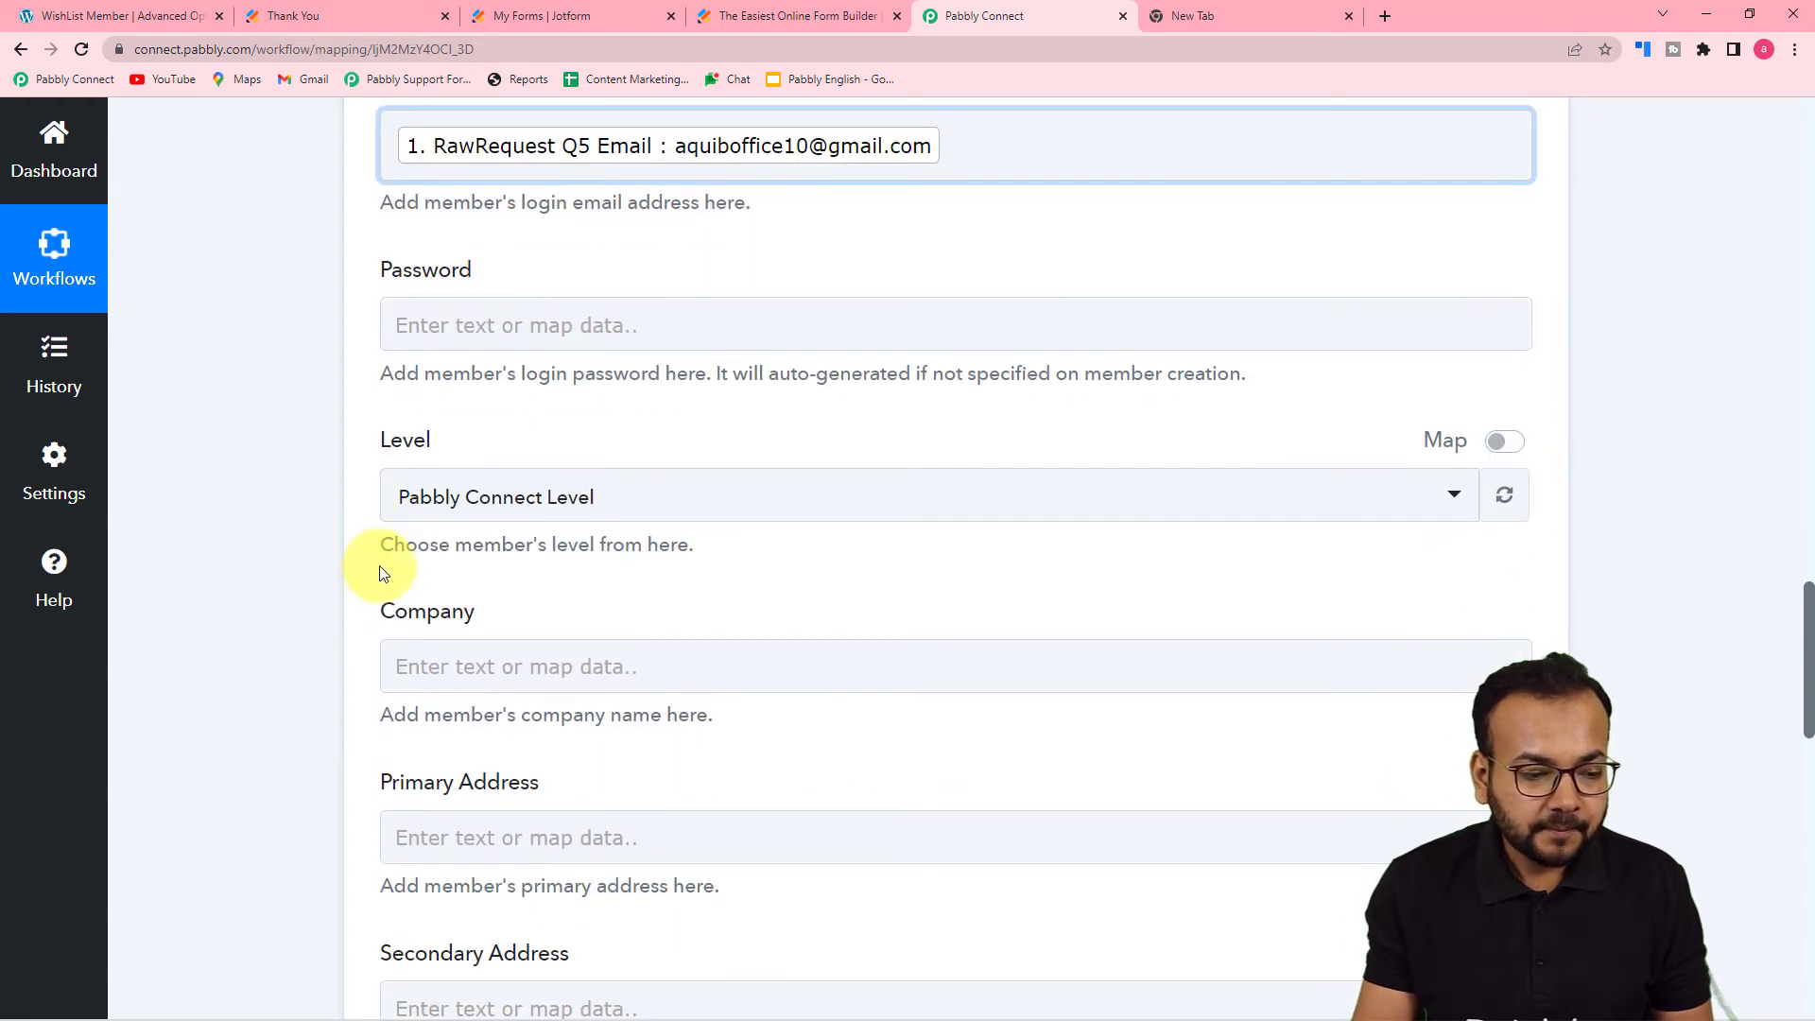
scroll(383, 573, "down", 1)
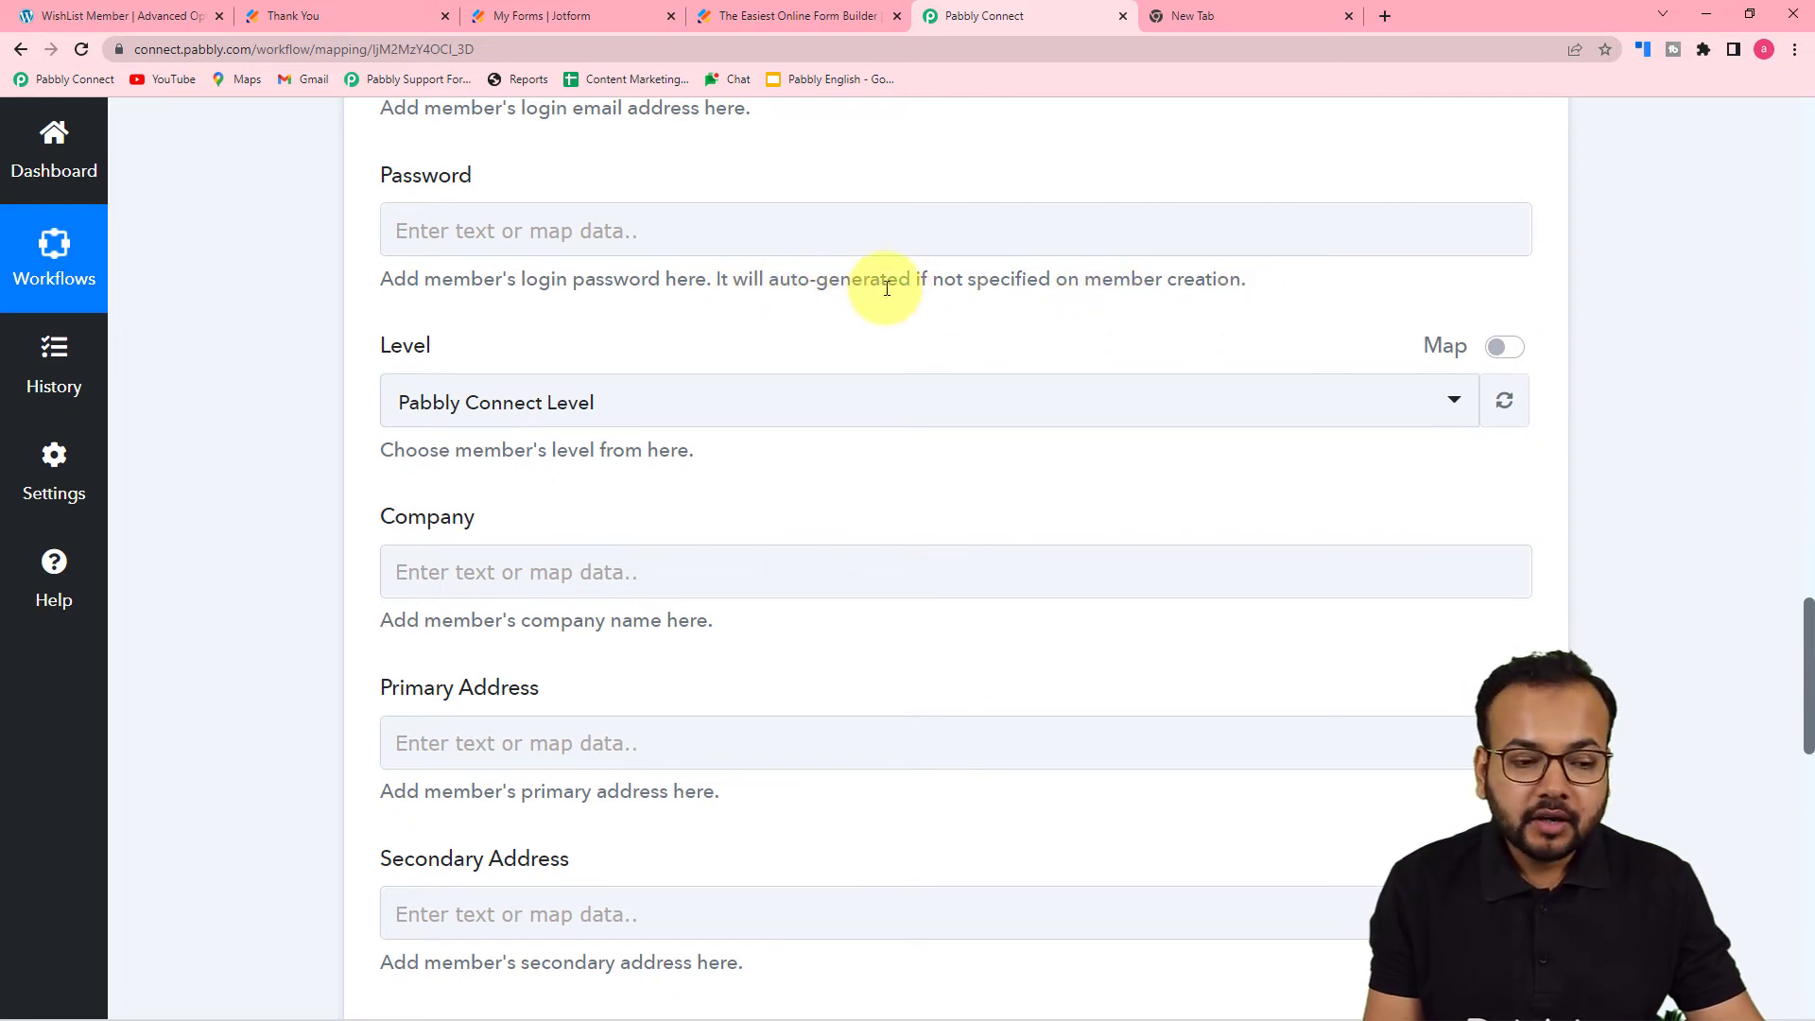
- Leave the member Password field blank so it gets auto-generated
left_click(553, 230)
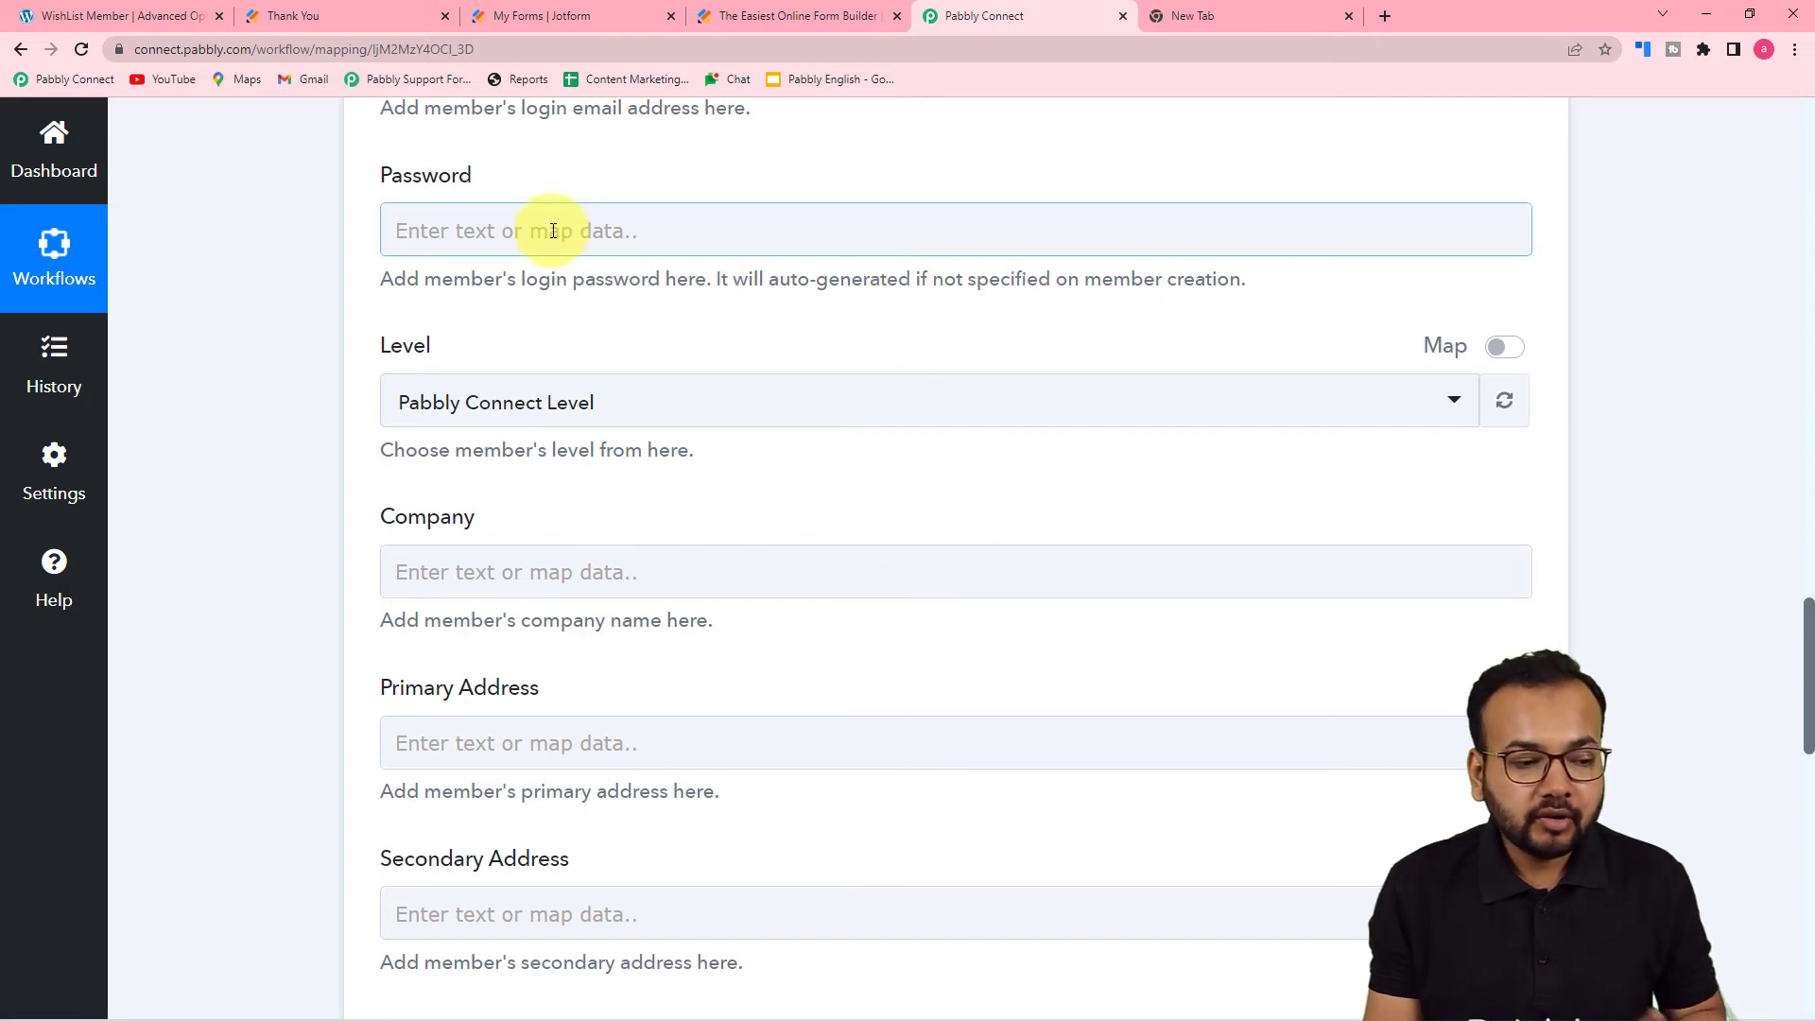
left_click(515, 265)
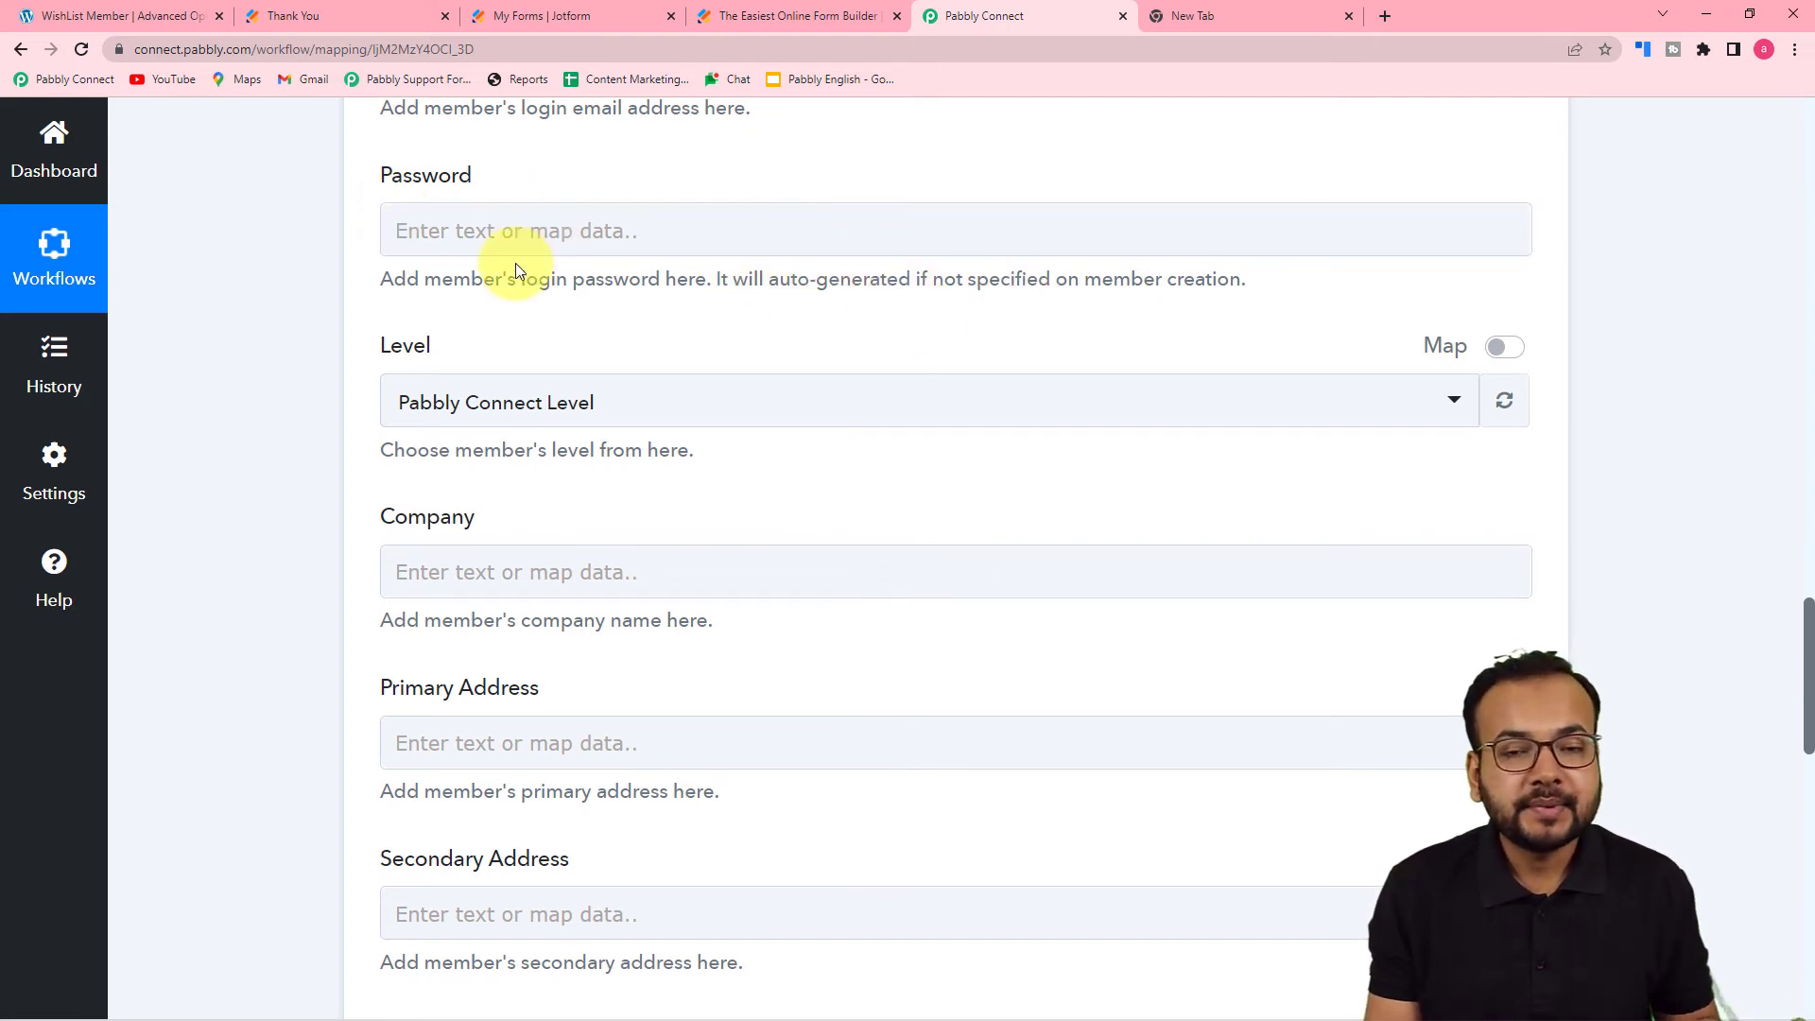
left_click(520, 254)
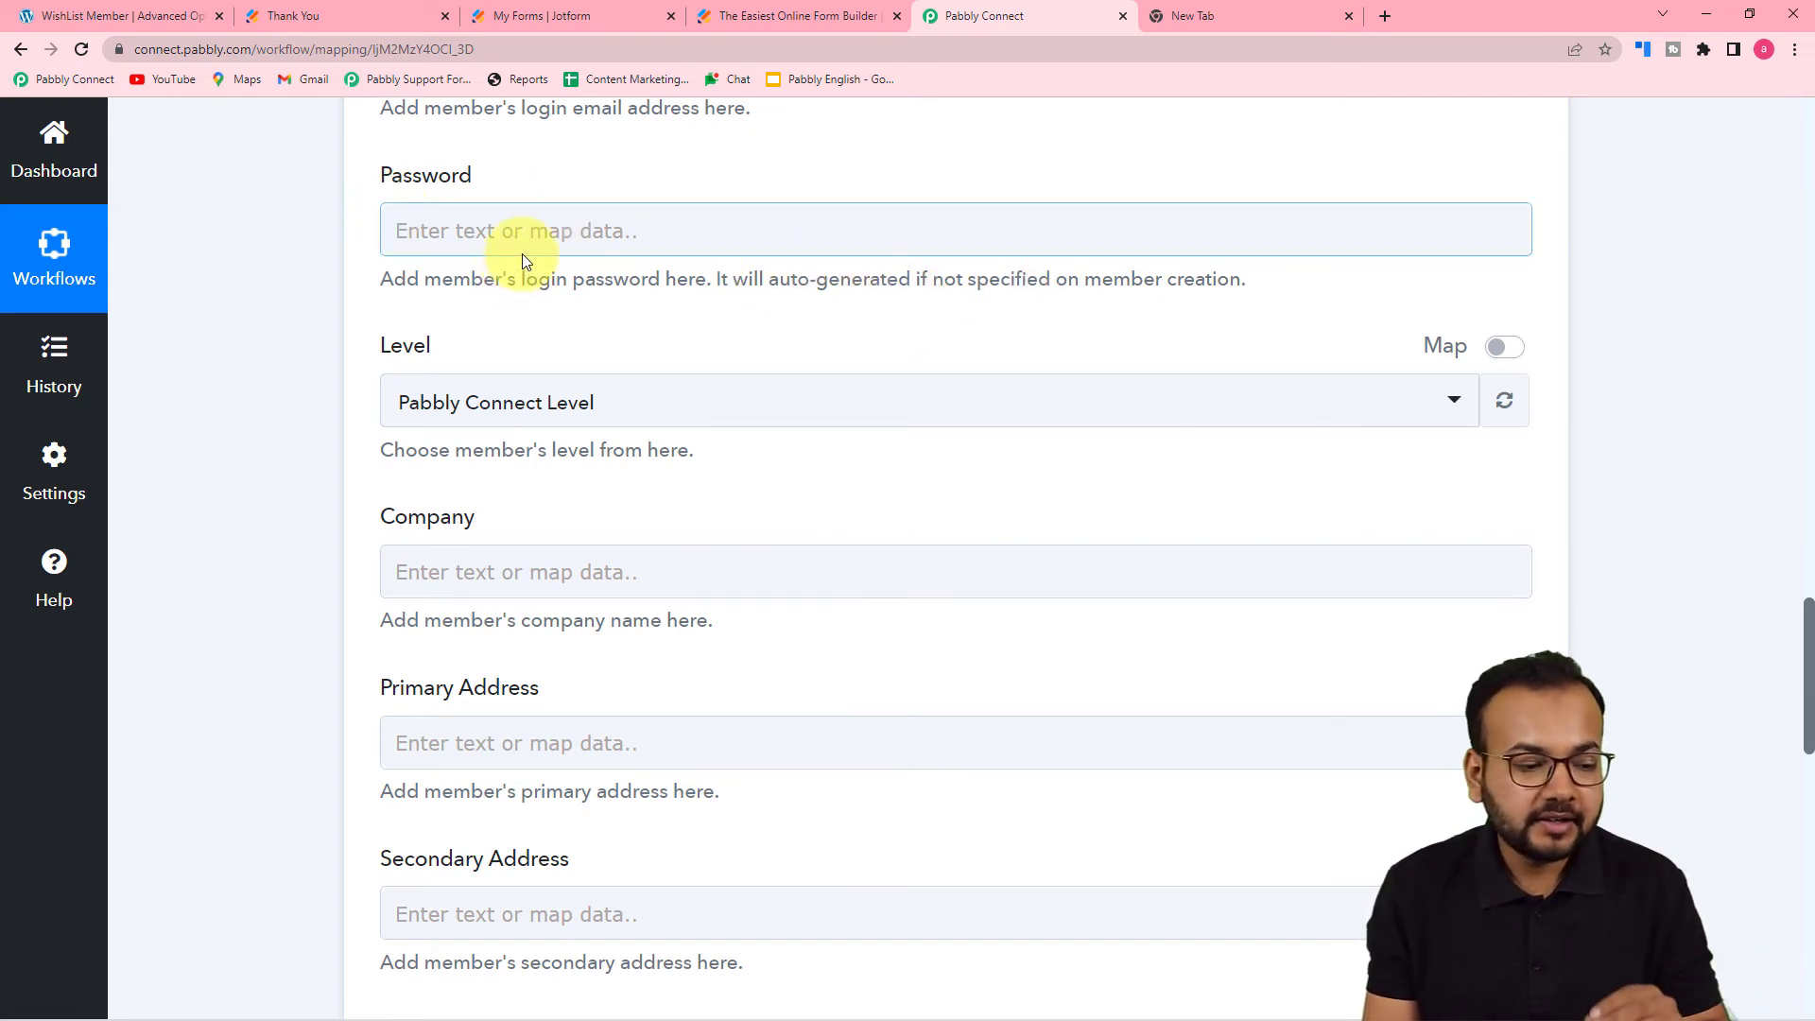
scroll(522, 253, "down", 1)
left_click(522, 253)
scroll(875, 224, "down", 2)
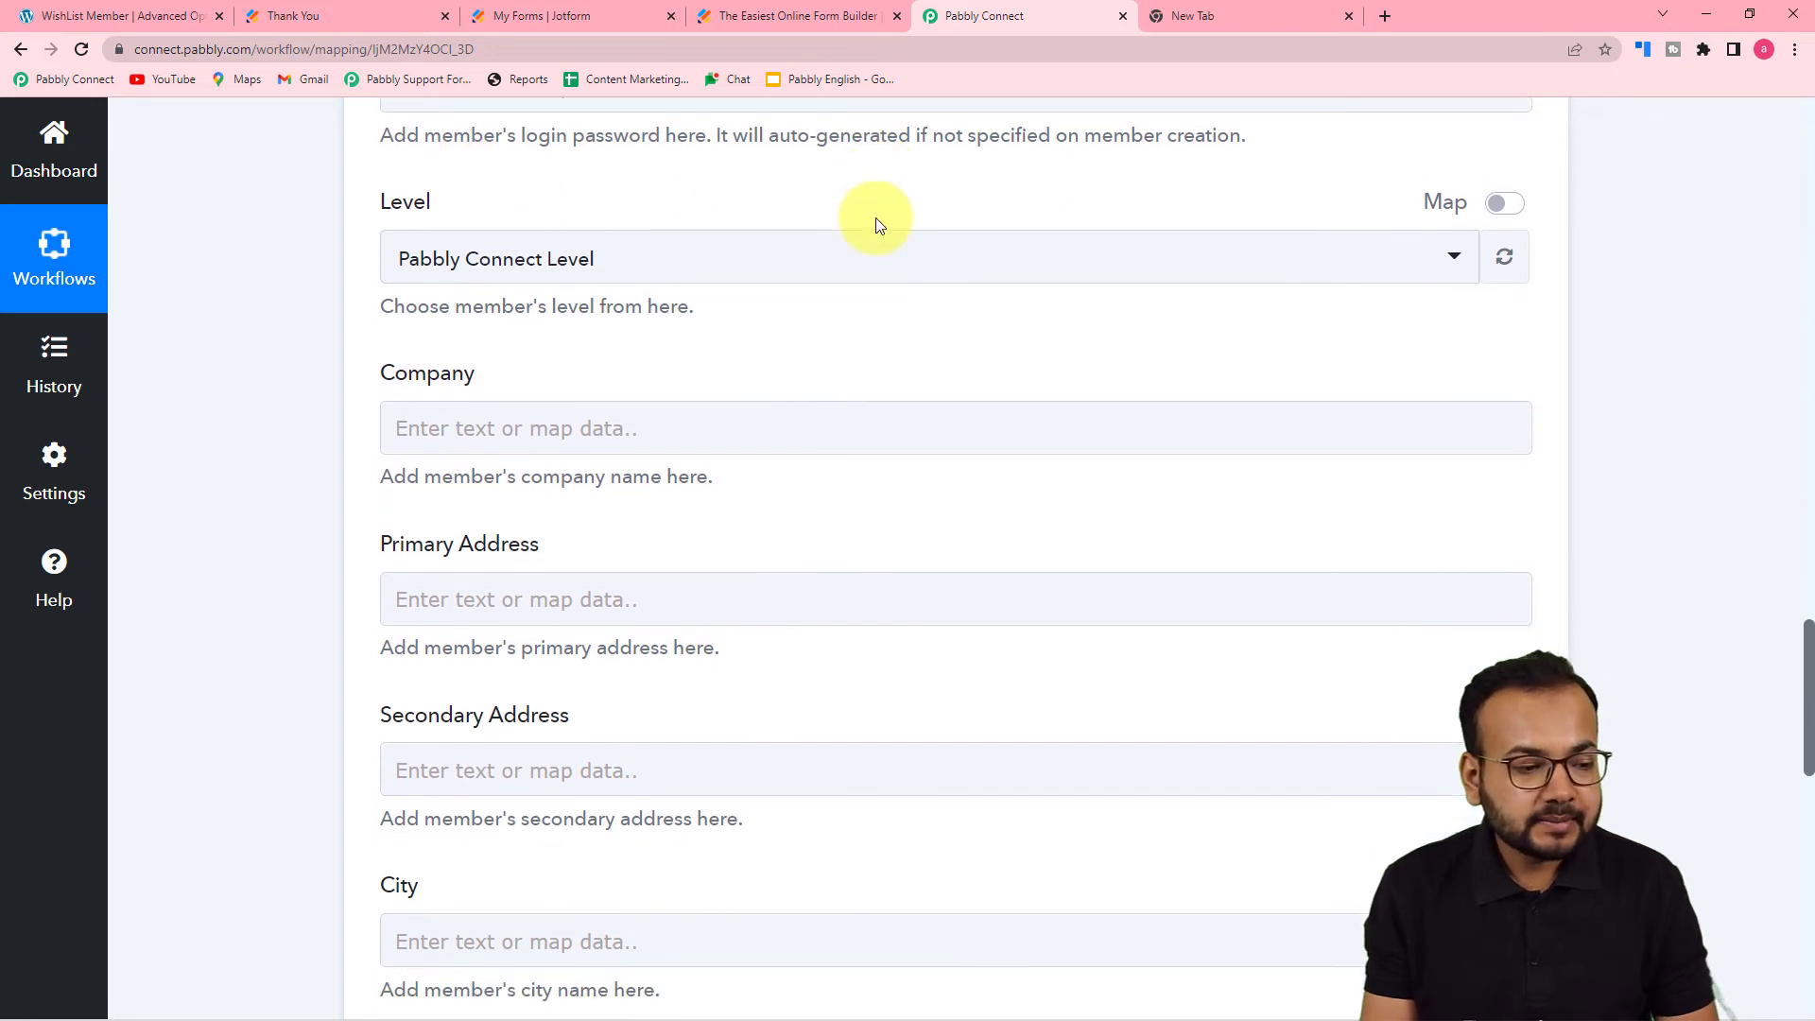
scroll(945, 255, "up", 1)
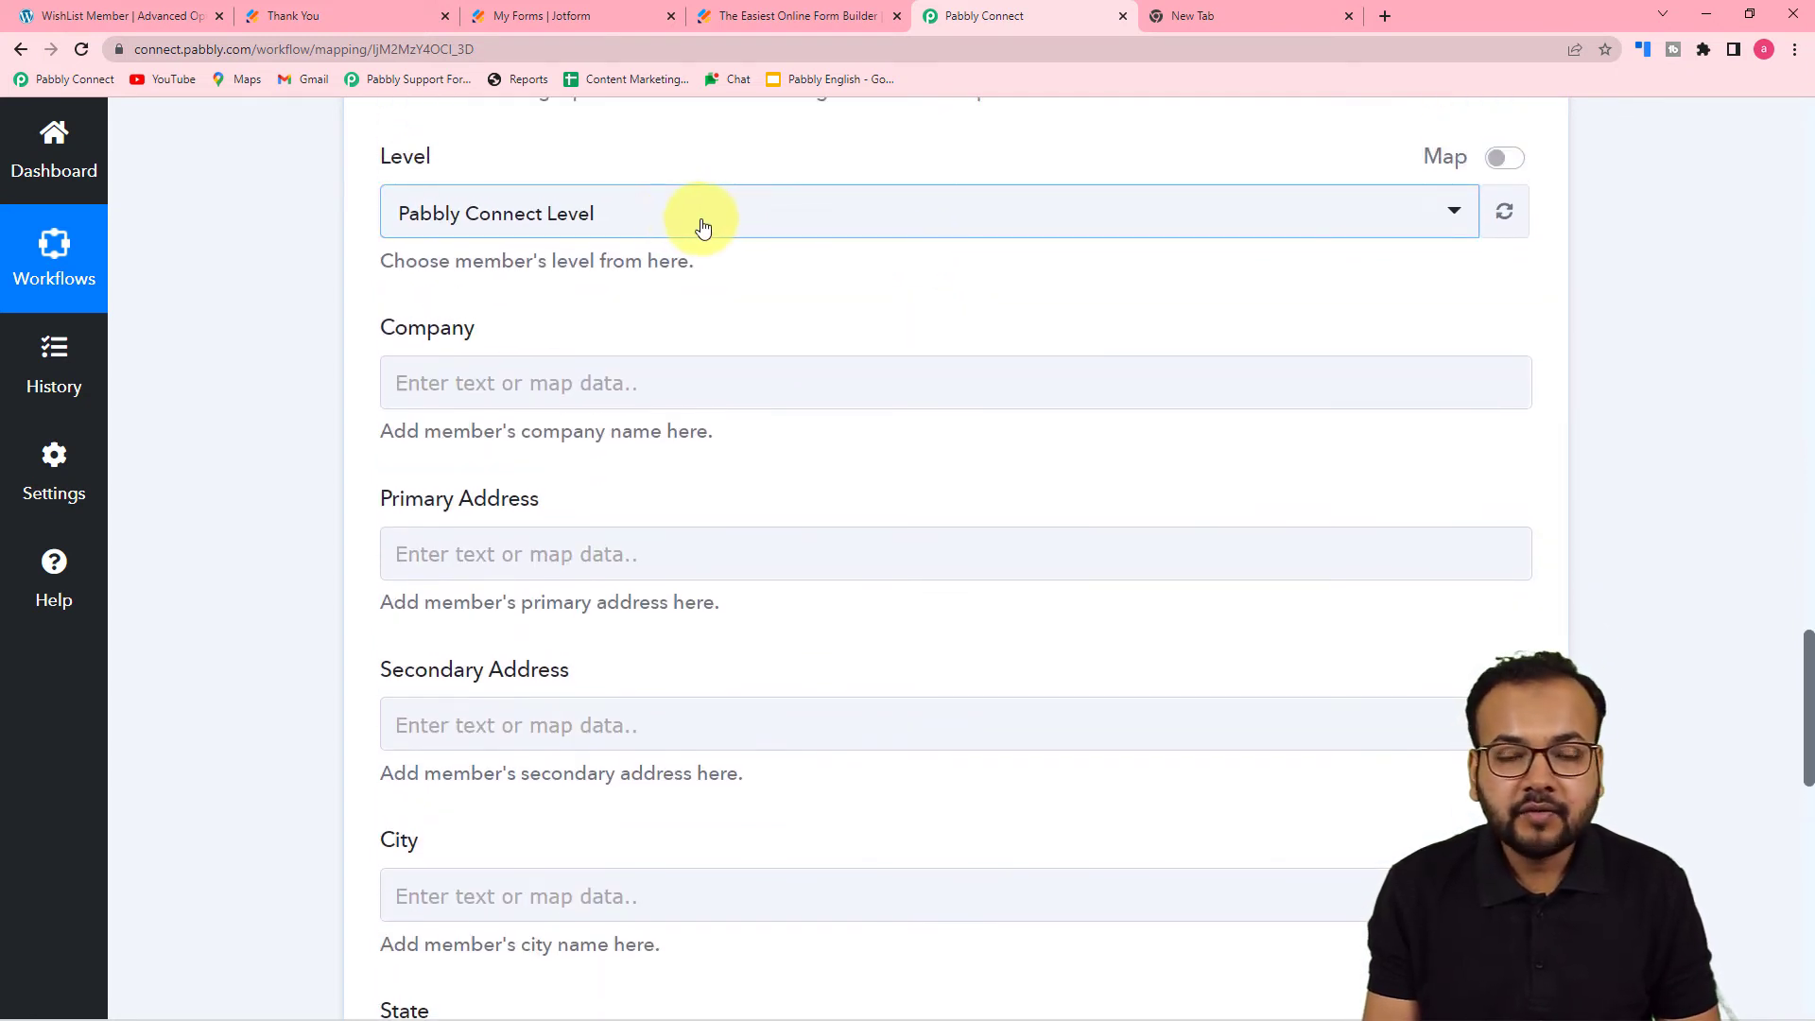
- Set the member Level to Silver Level, leaving company and address fields like Zip and Country empty
left_click(702, 227)
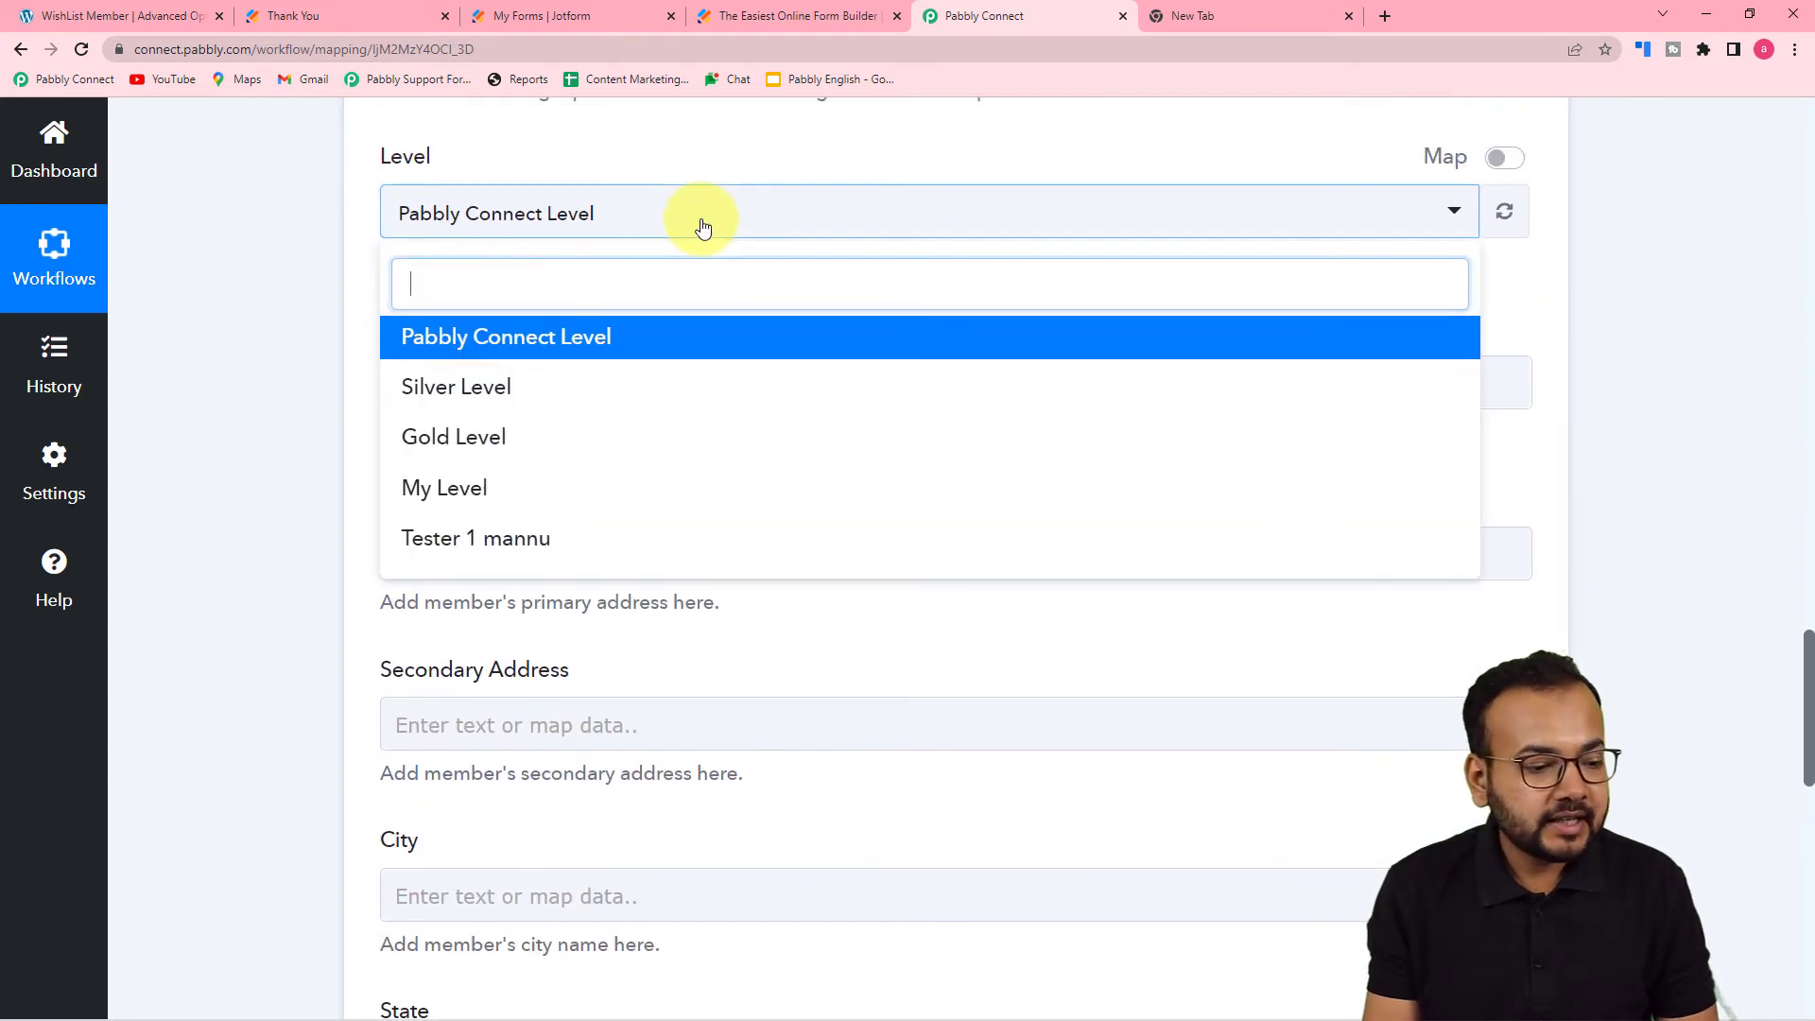
left_click(501, 387)
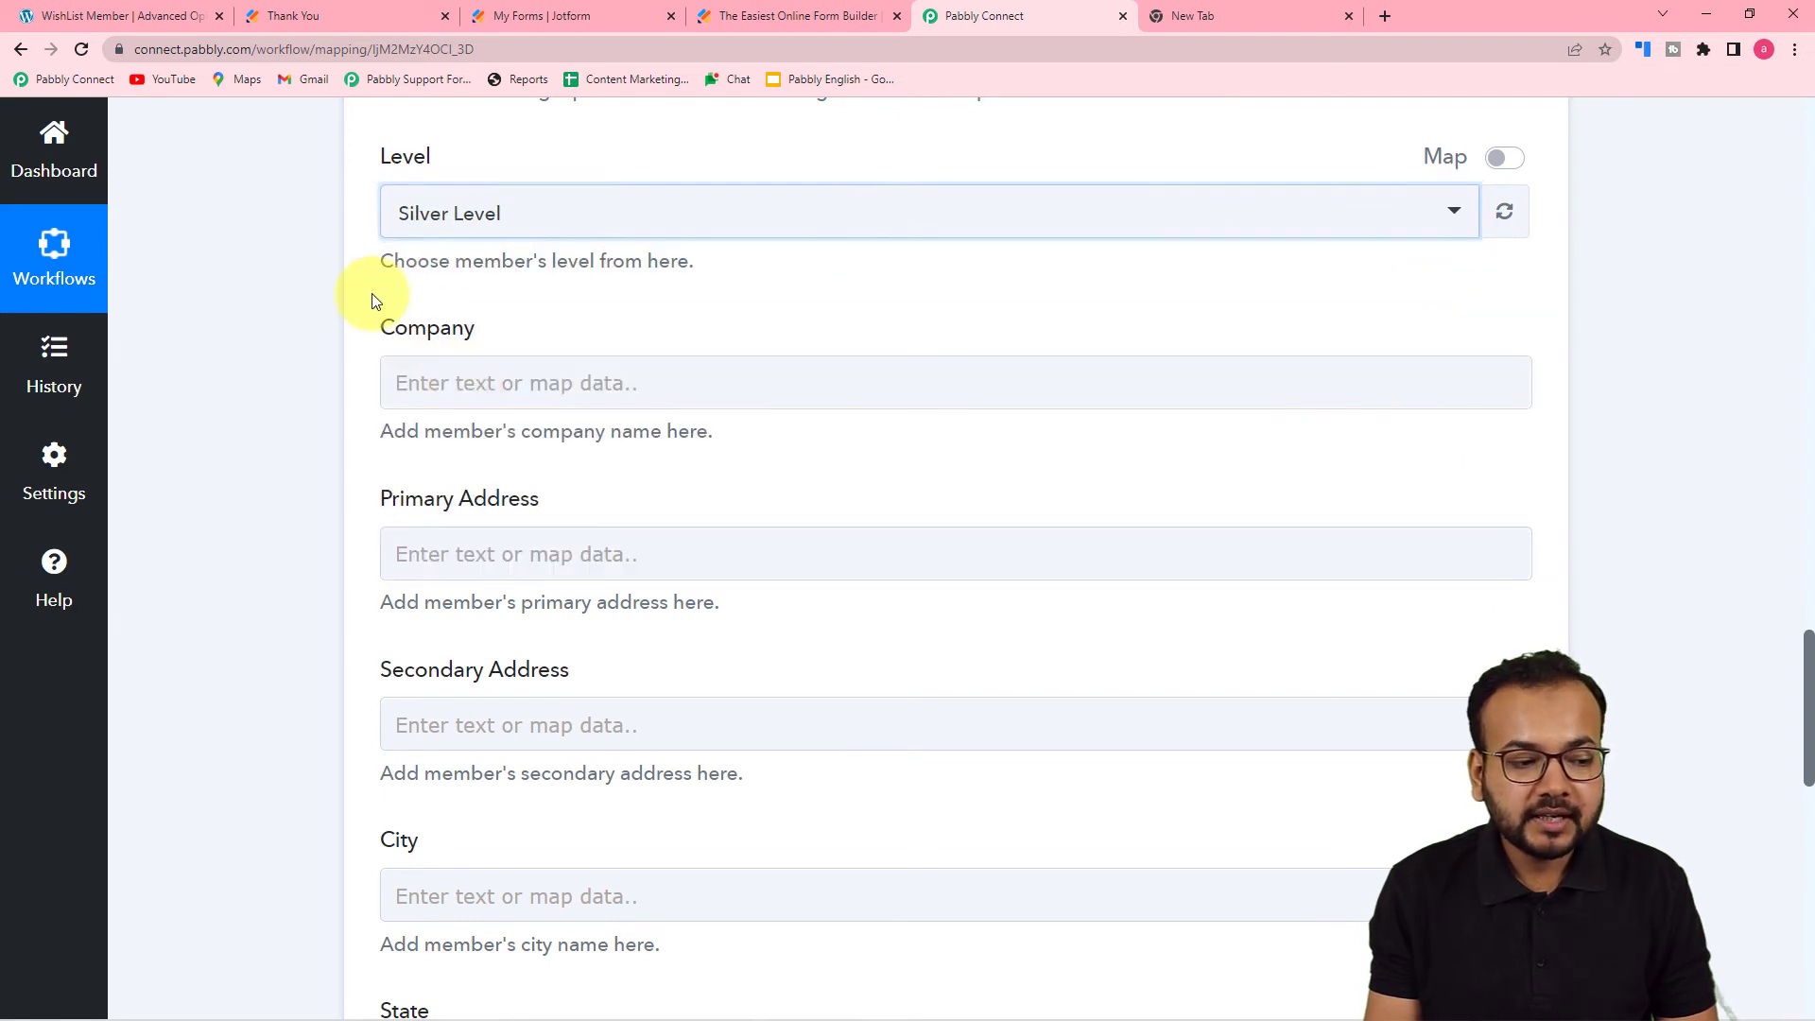
scroll(495, 275, "down", 1)
left_click(499, 271)
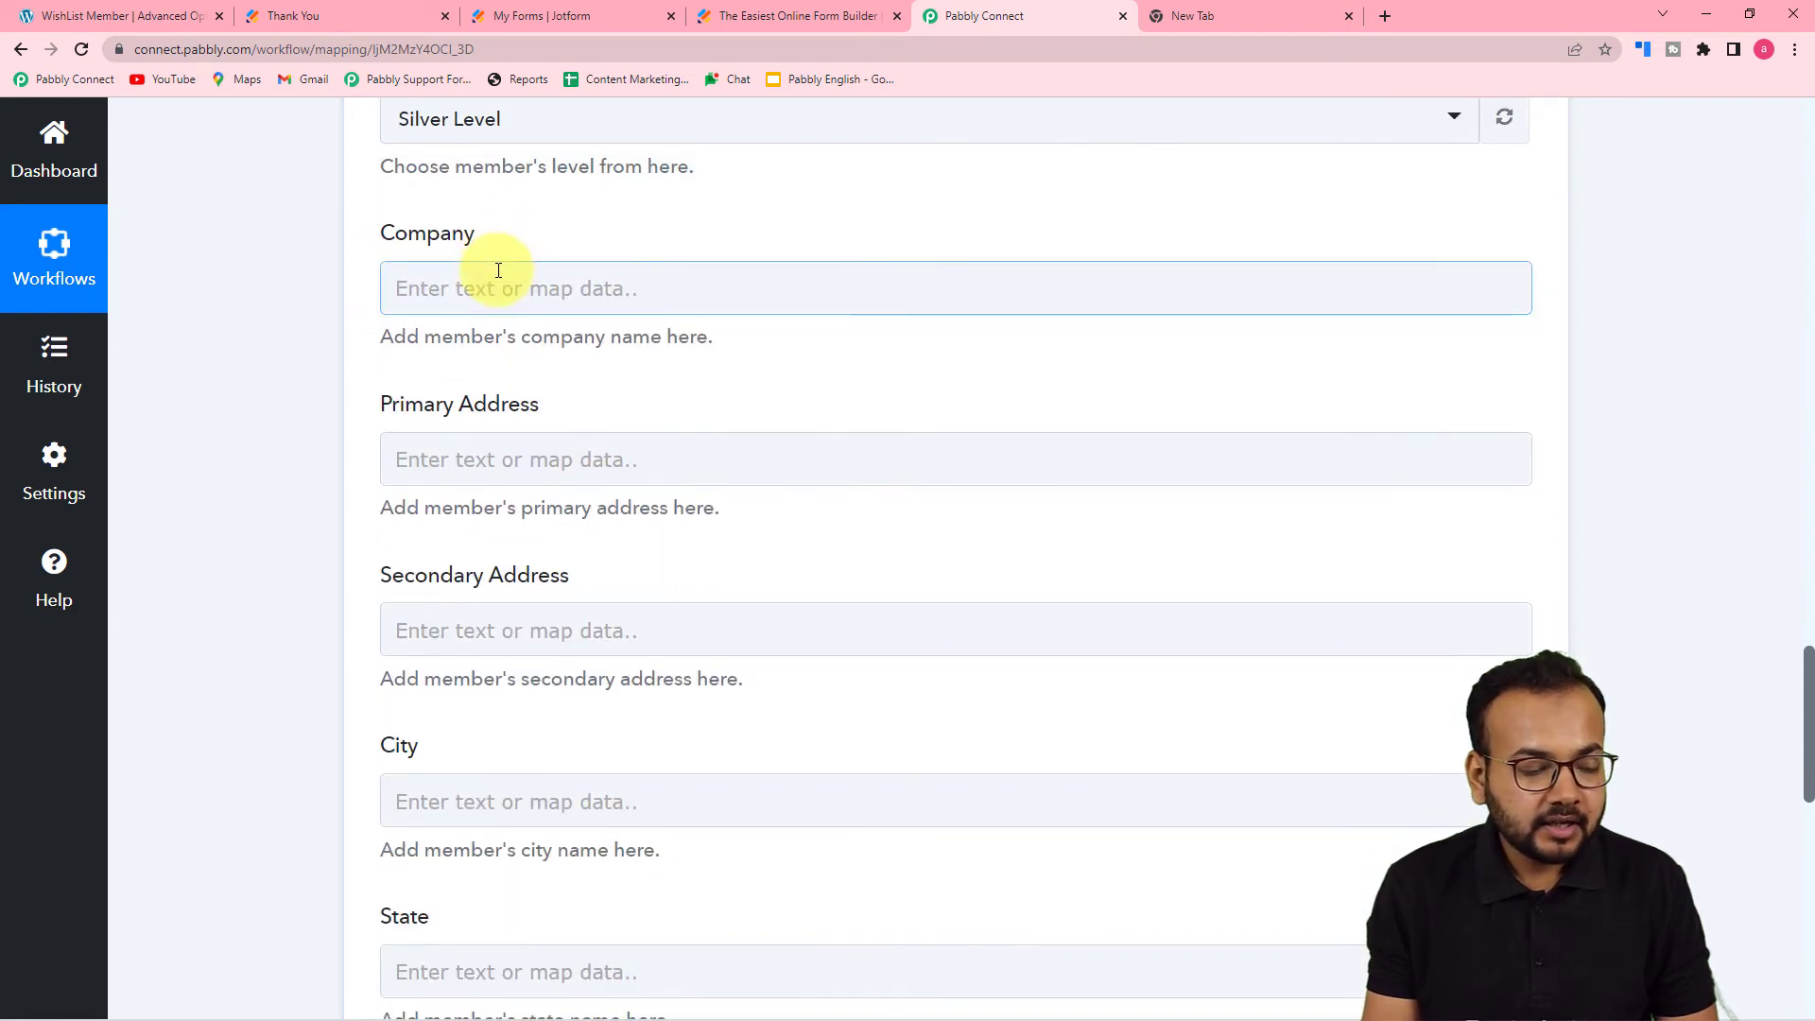
scroll(498, 271, "down", 1)
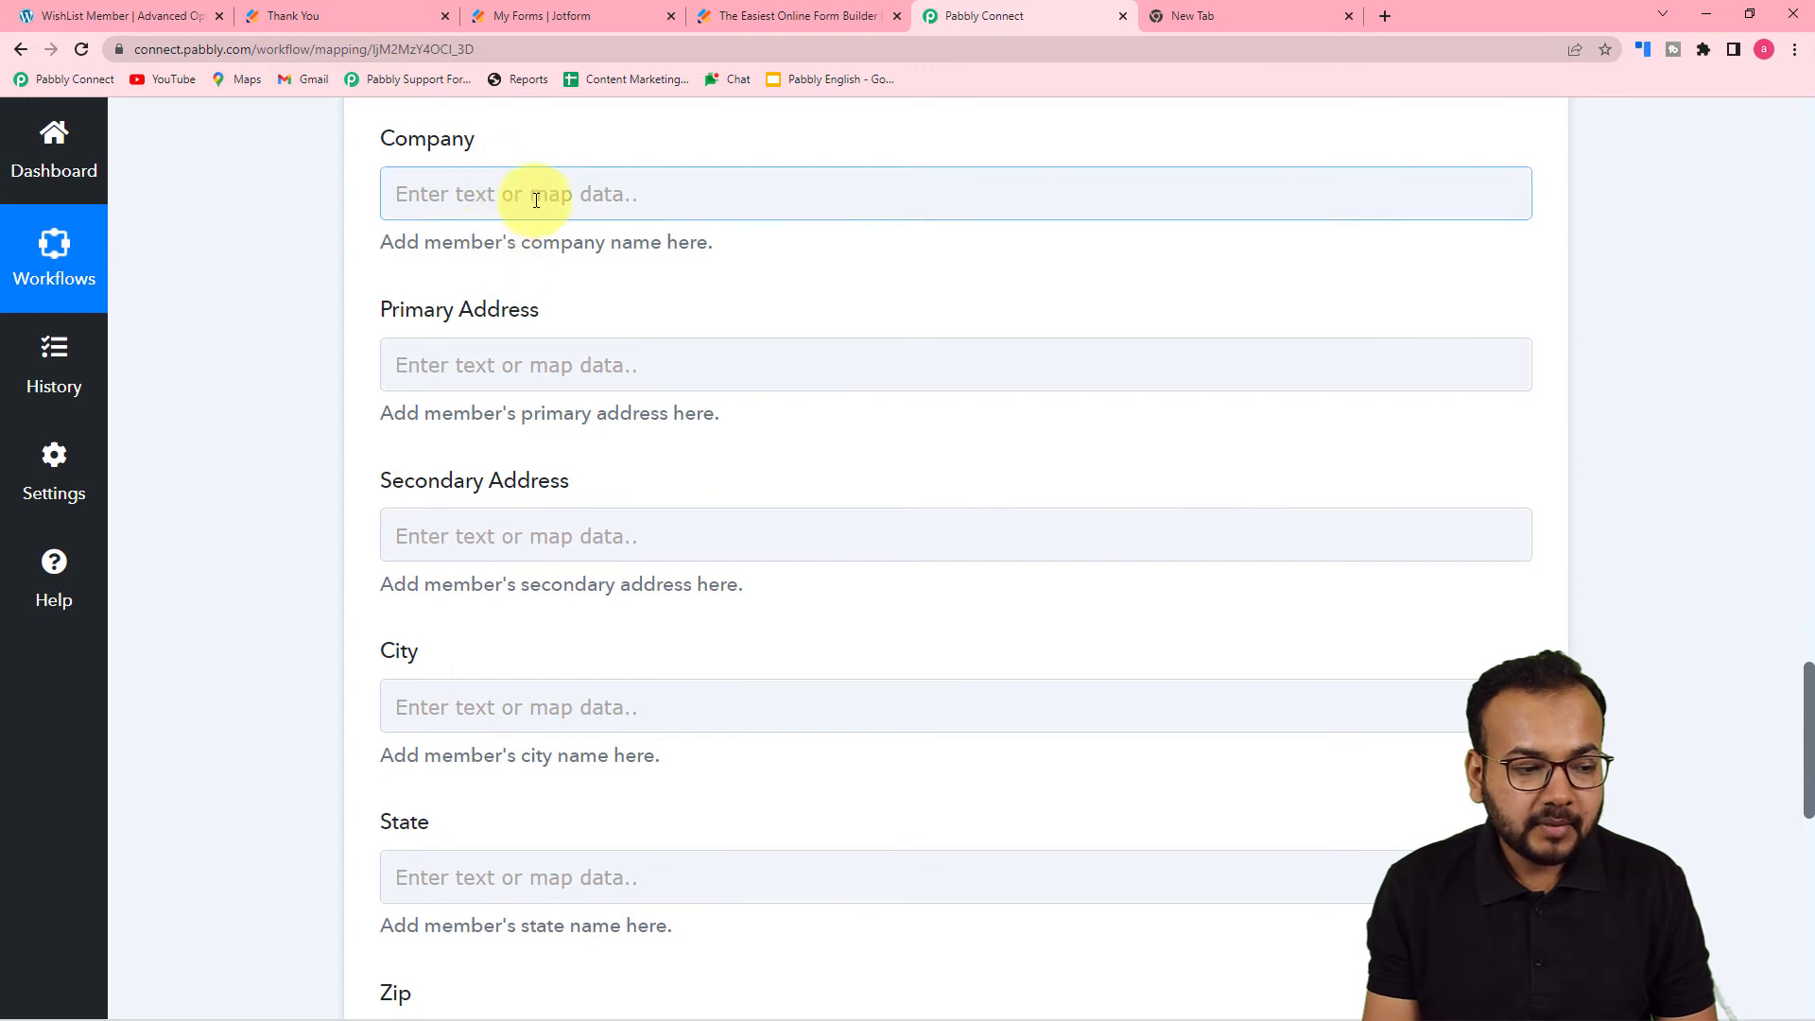
scroll(538, 417, "down", 2)
scroll(541, 423, "down", 5)
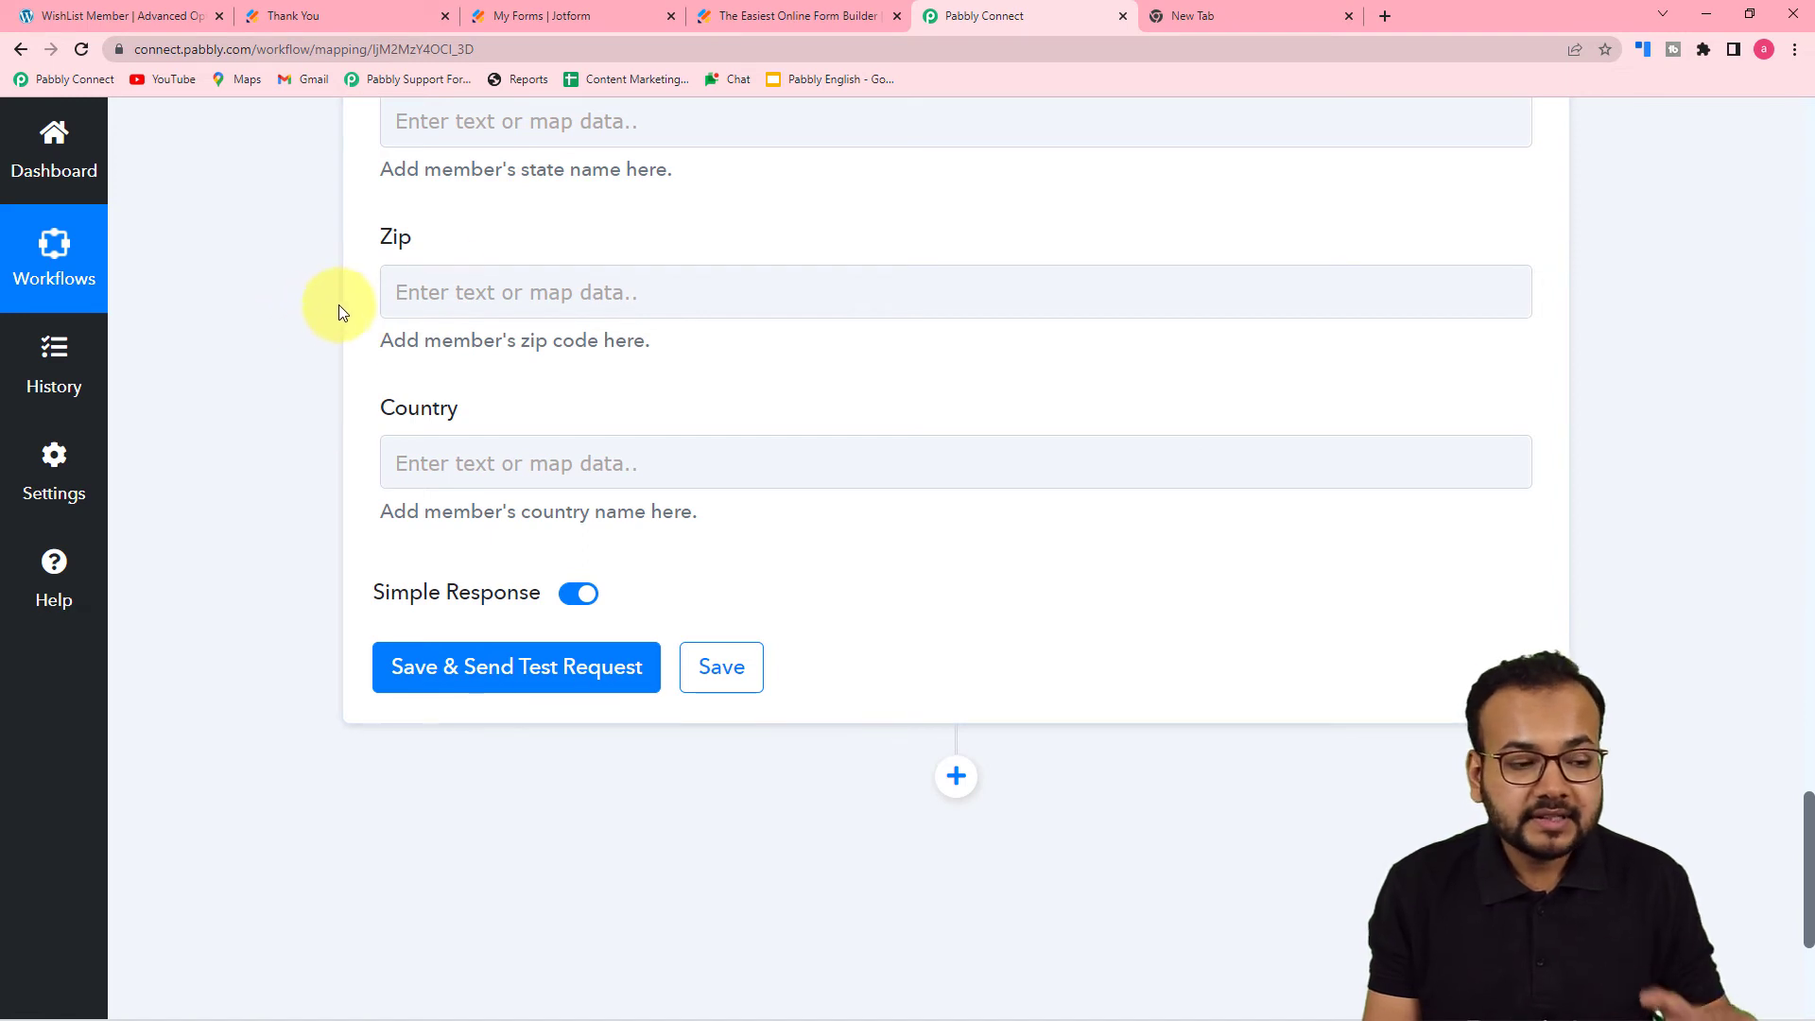
scroll(468, 271, "up", 3)
scroll(266, 375, "down", 4)
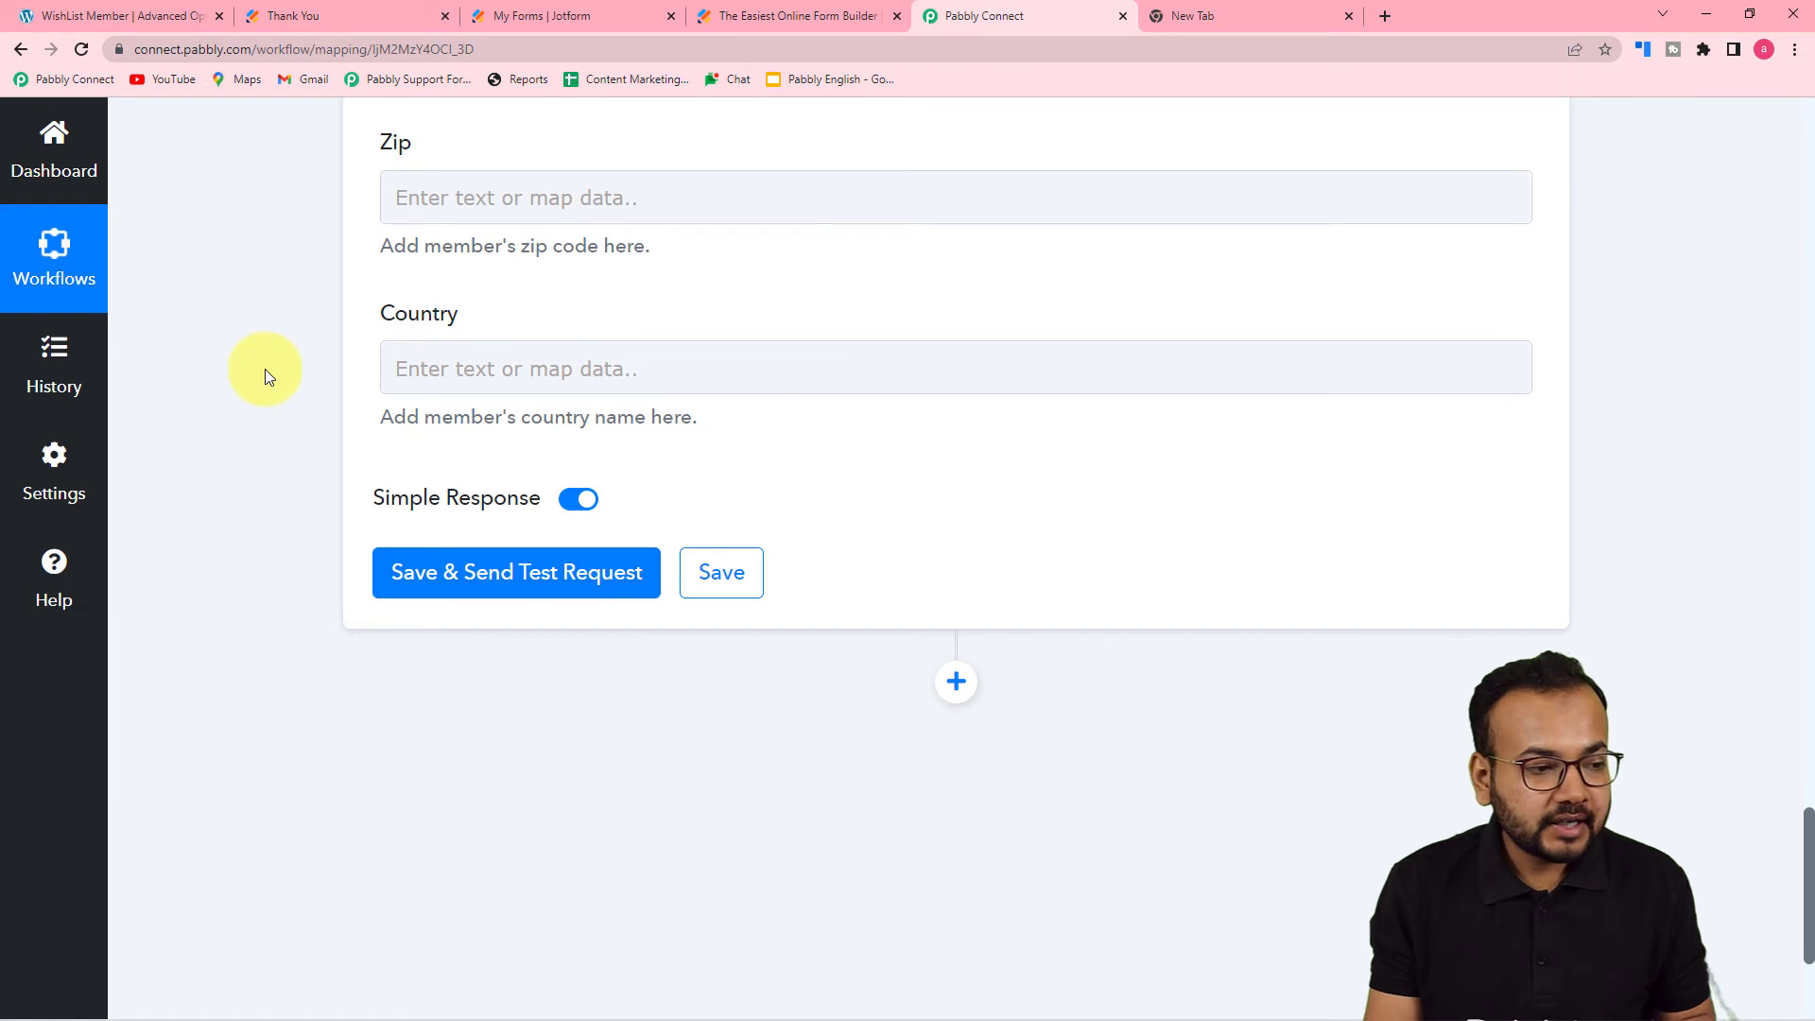
- Check the WishList Member Members list in the admin tab before testing
left_click(156, 20)
left_click(59, 365)
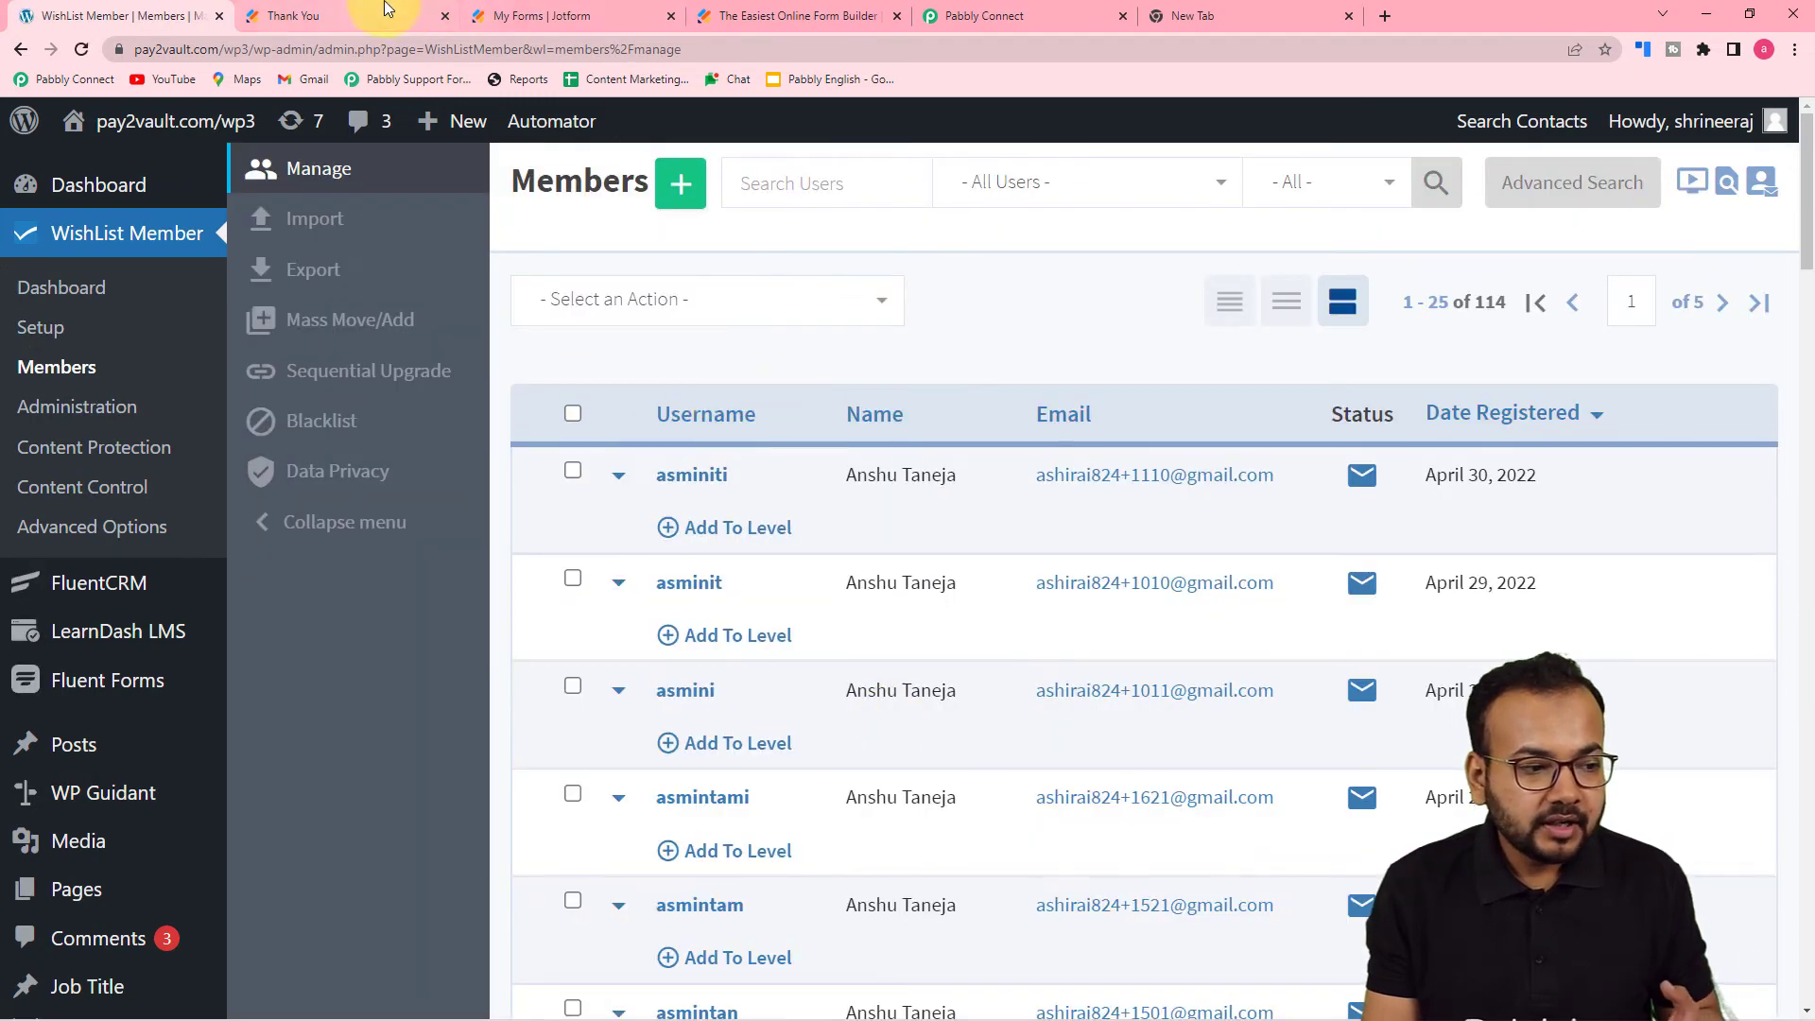
left_click(1053, 15)
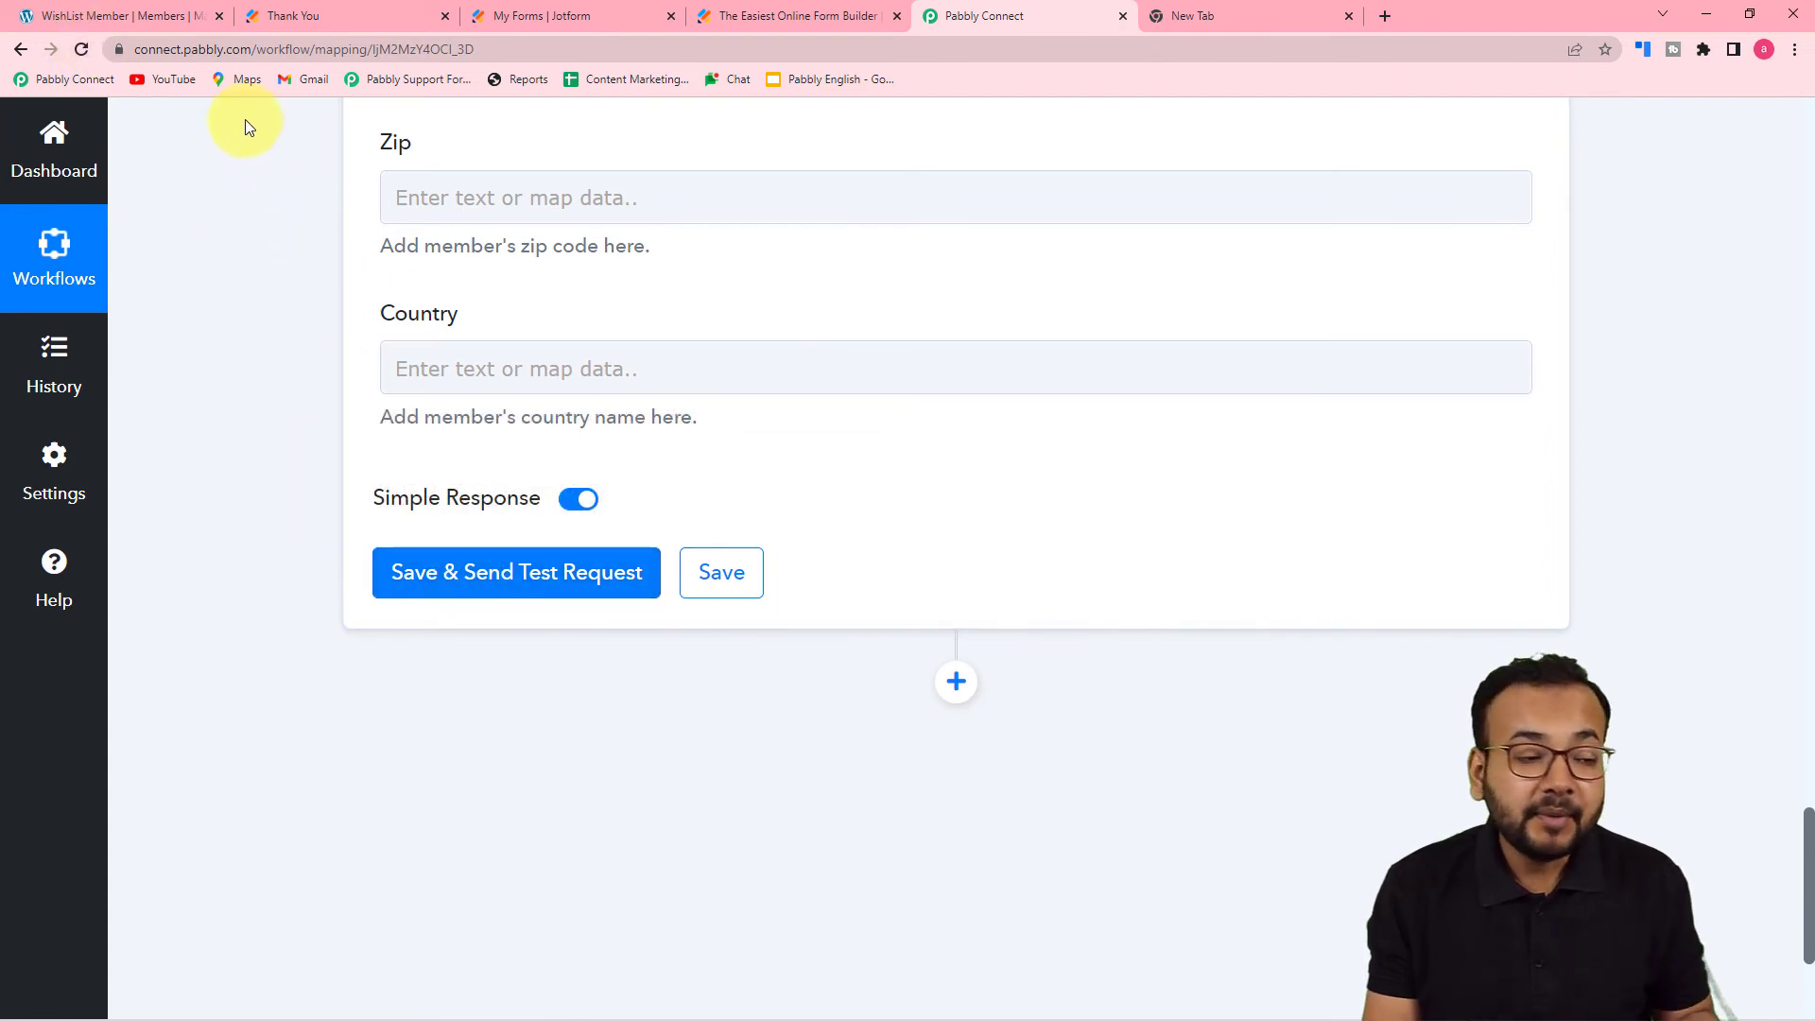
- Save the Create Member action and send a test request, returning Success 1 and member ID 701
left_click(164, 19)
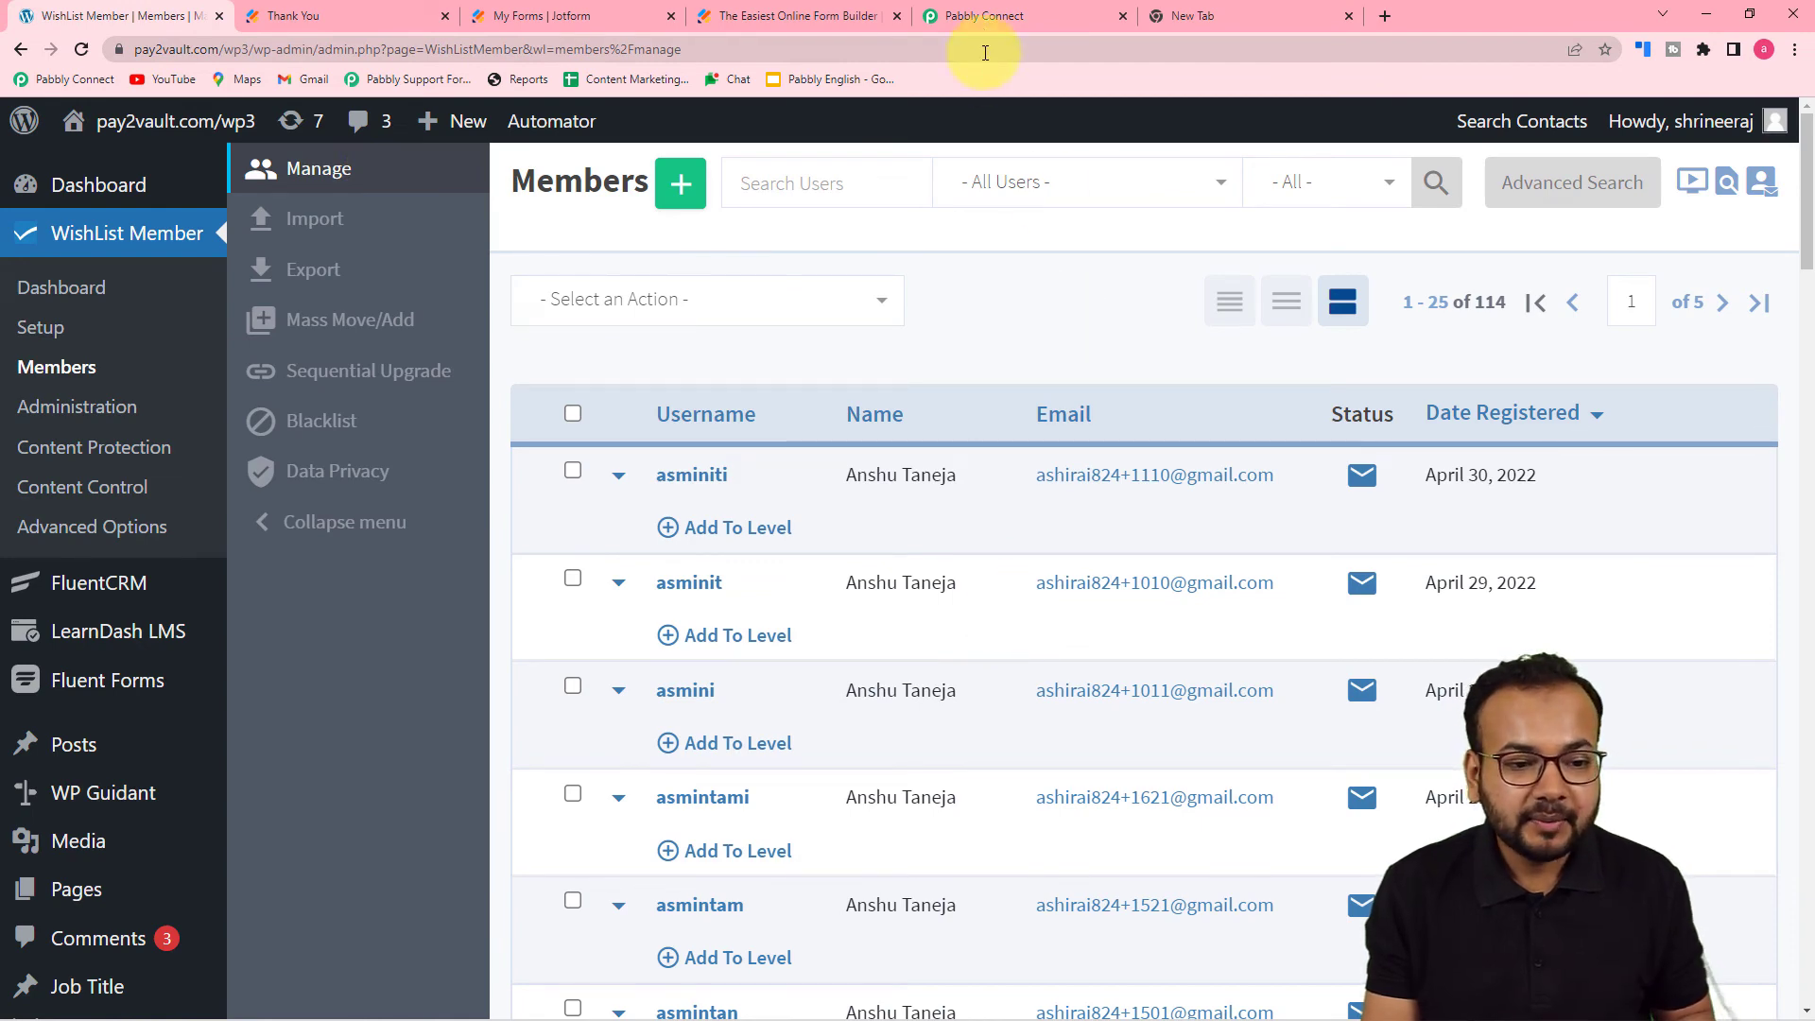
left_click(983, 17)
left_click(454, 574)
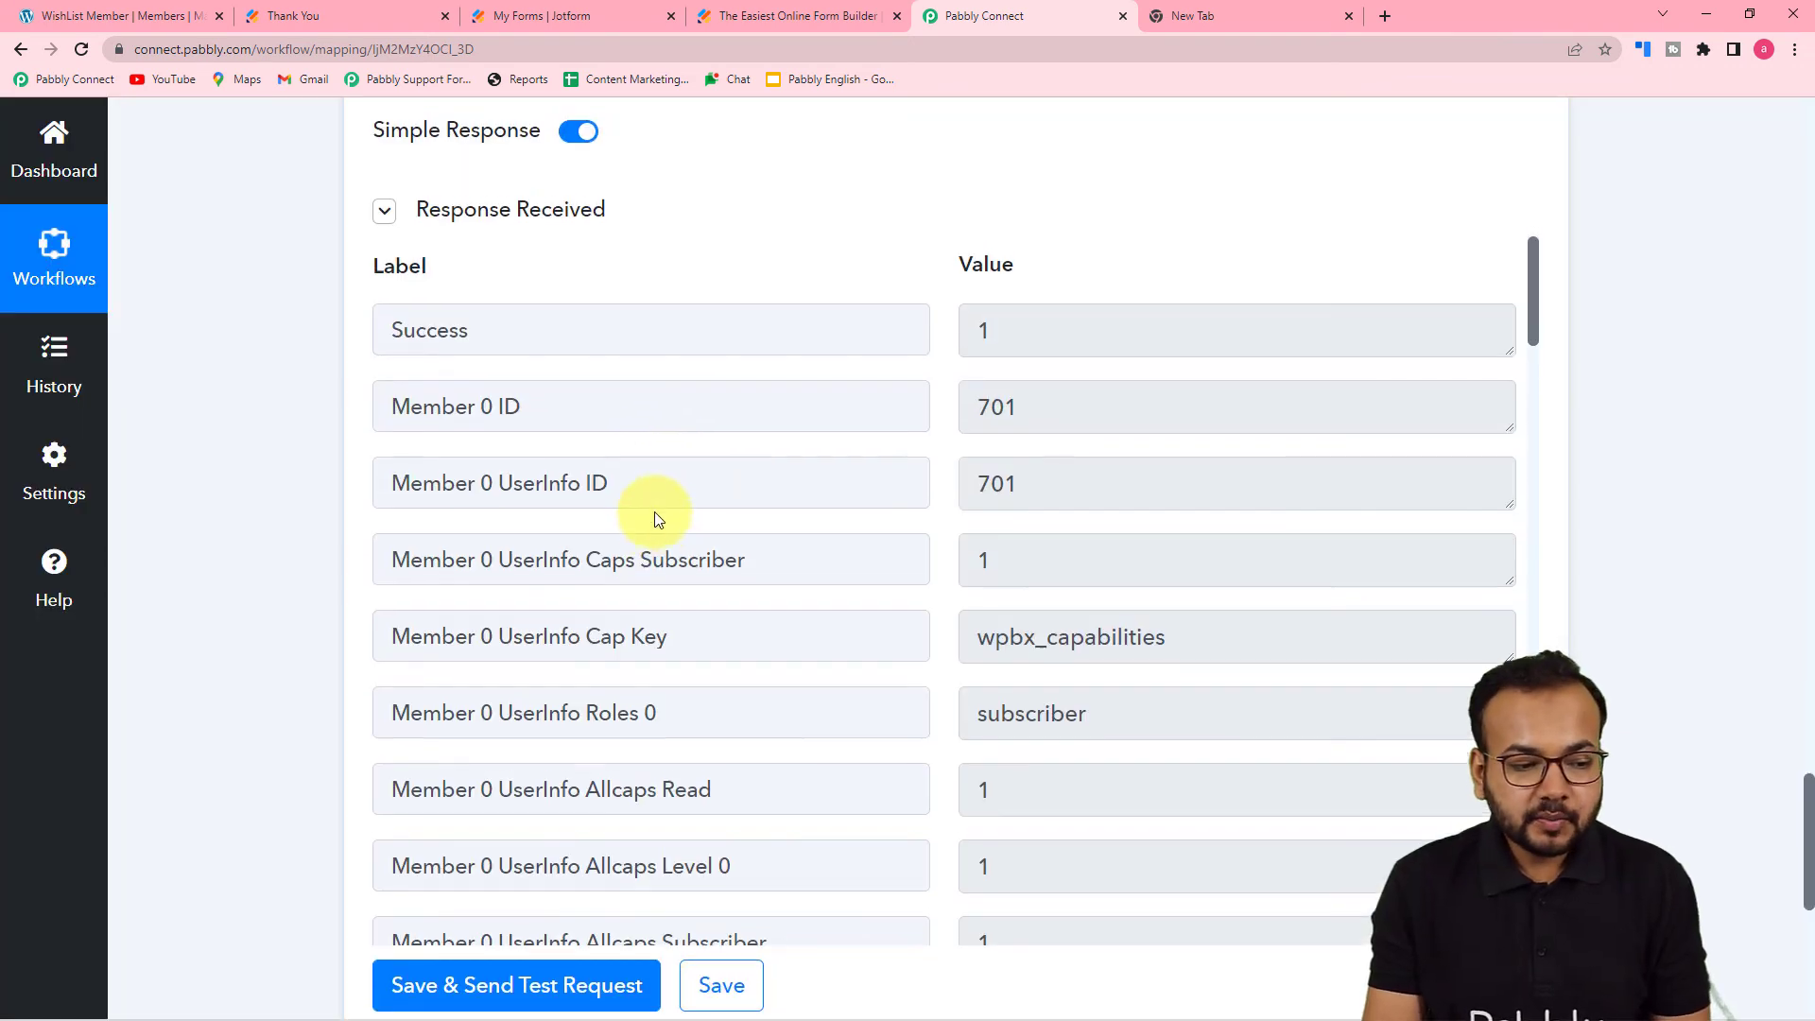
- Review the test response, then view WishList Members showing the new May 4, 2022 Silver Level member
scroll(654, 512, "down", 1)
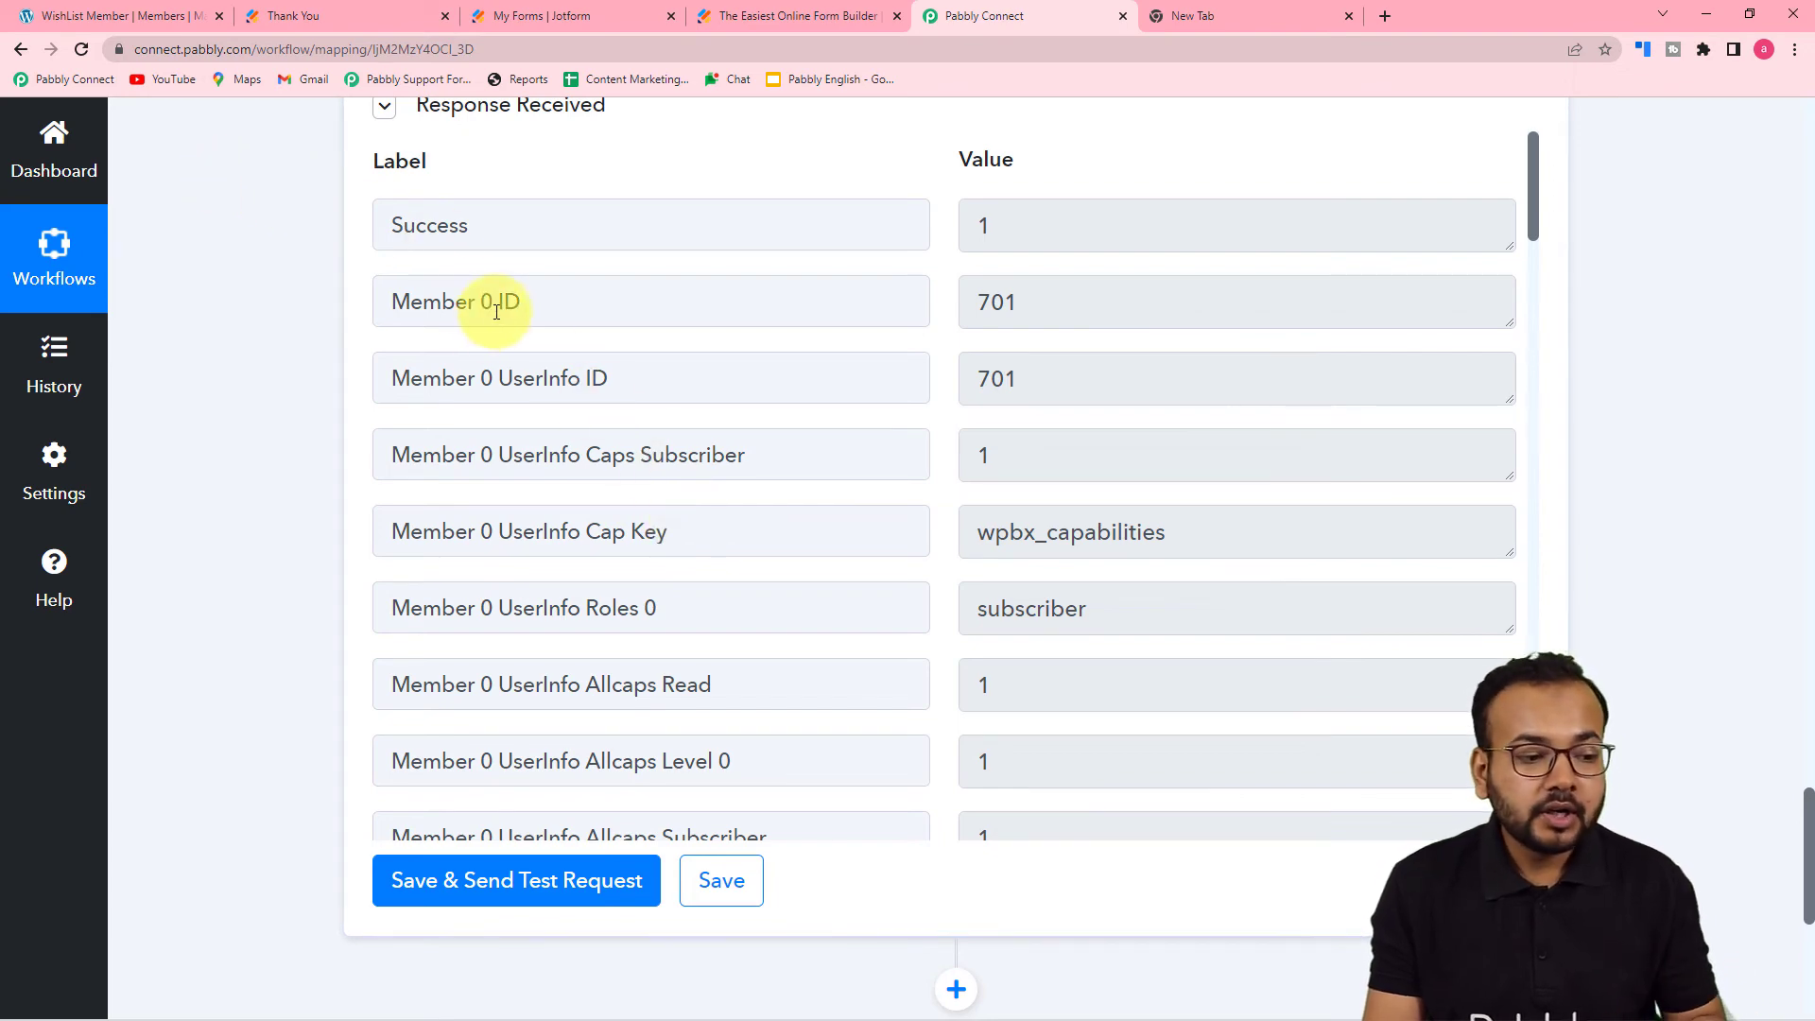
left_click(132, 17)
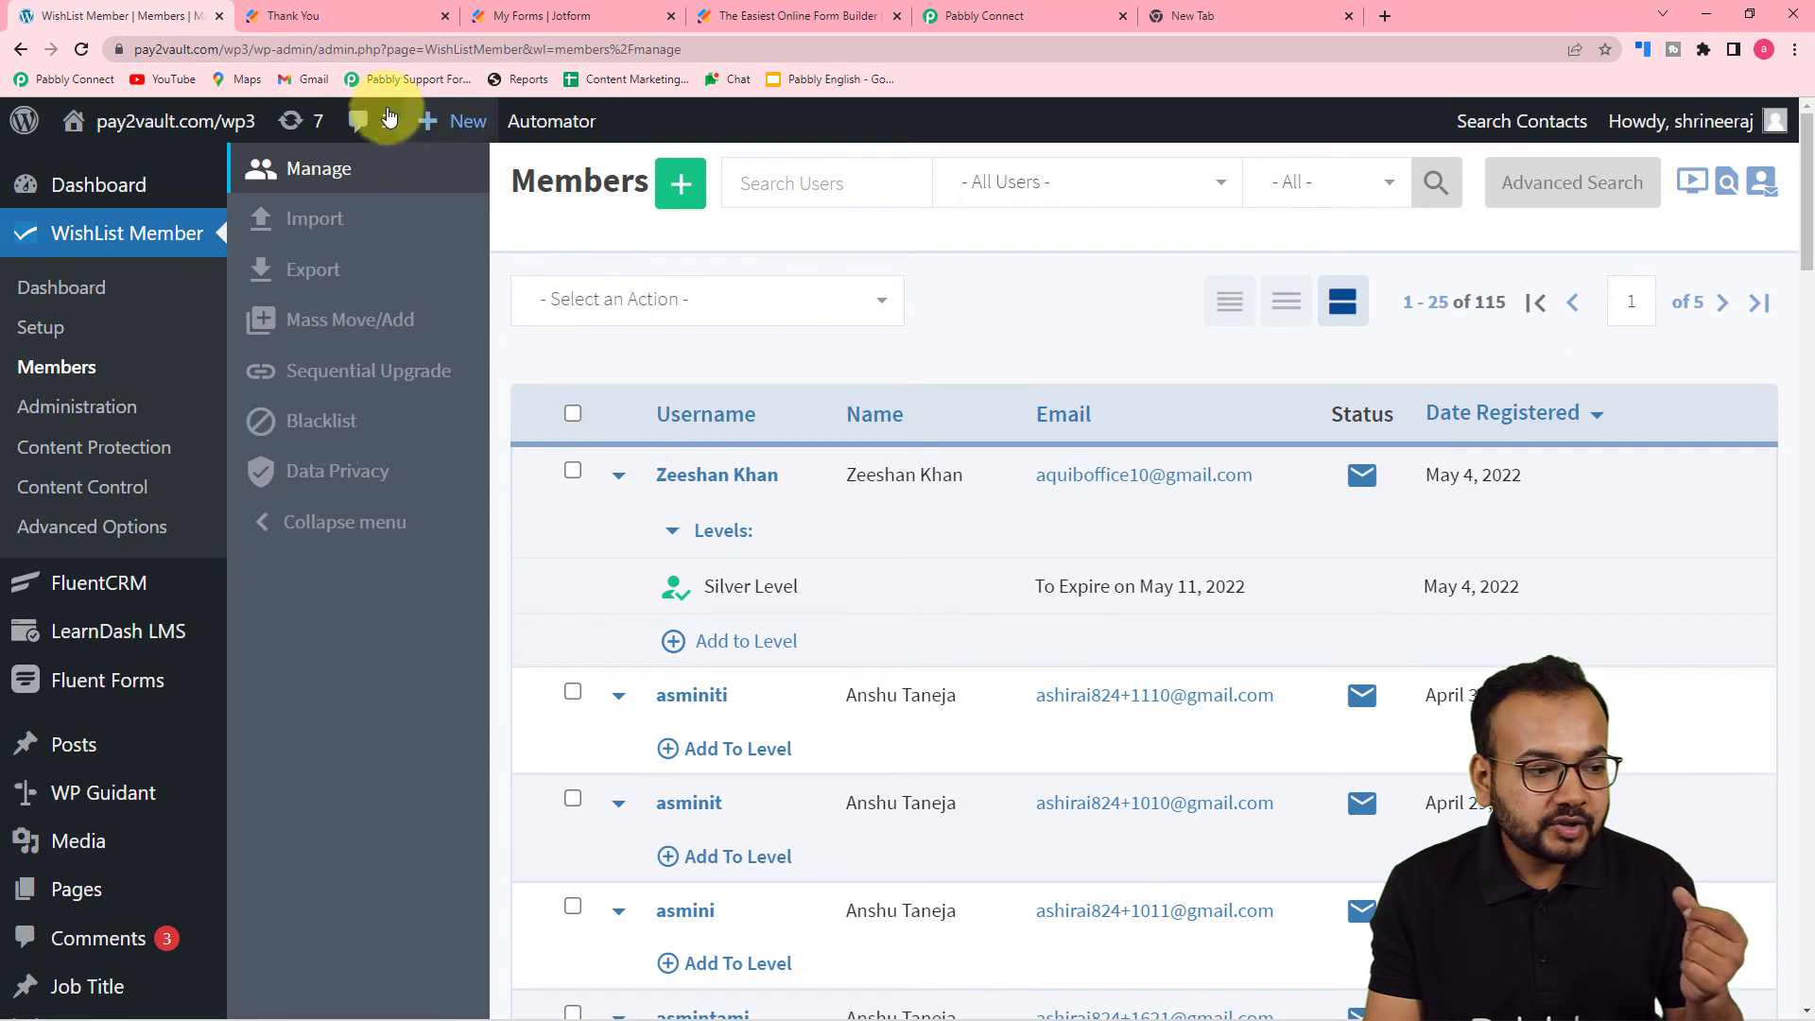
- Show the Jotform Thank You page reading 'Login credentials send on your email.'
left_click(354, 19)
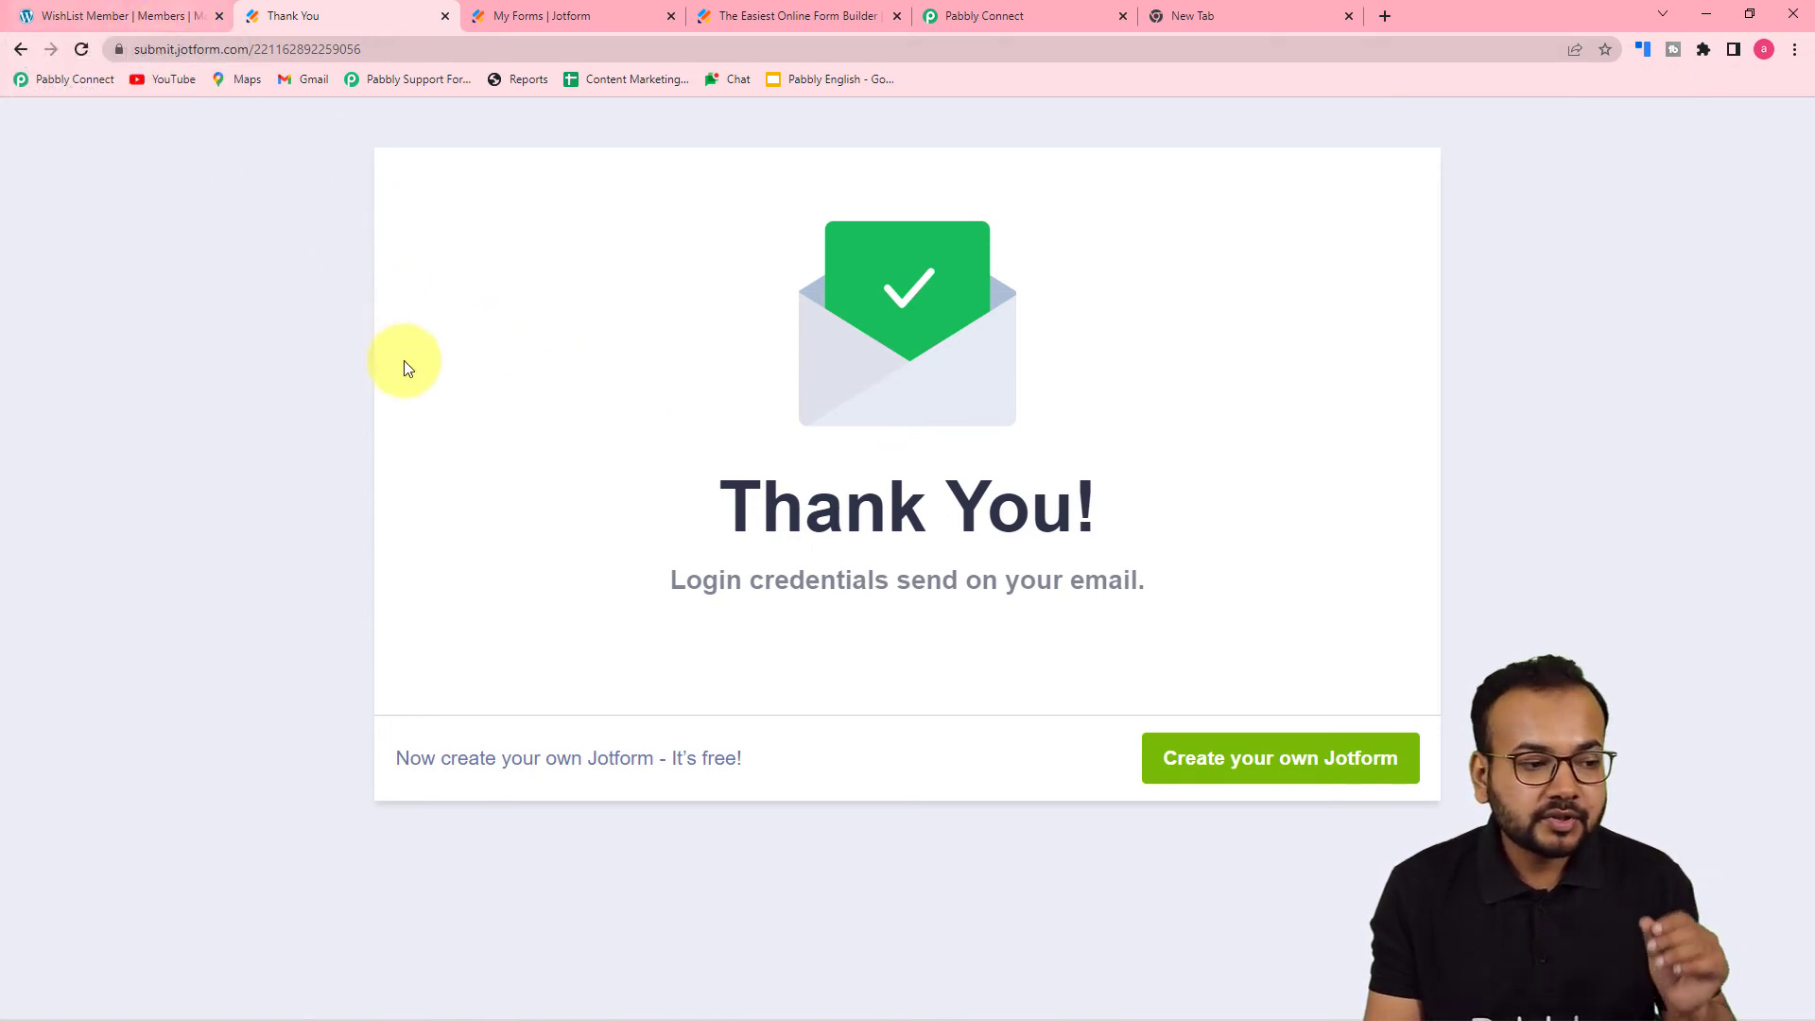
- Read the 'Congrats - You are registered!' email and follow its wp-login.php login link
left_click(1196, 20)
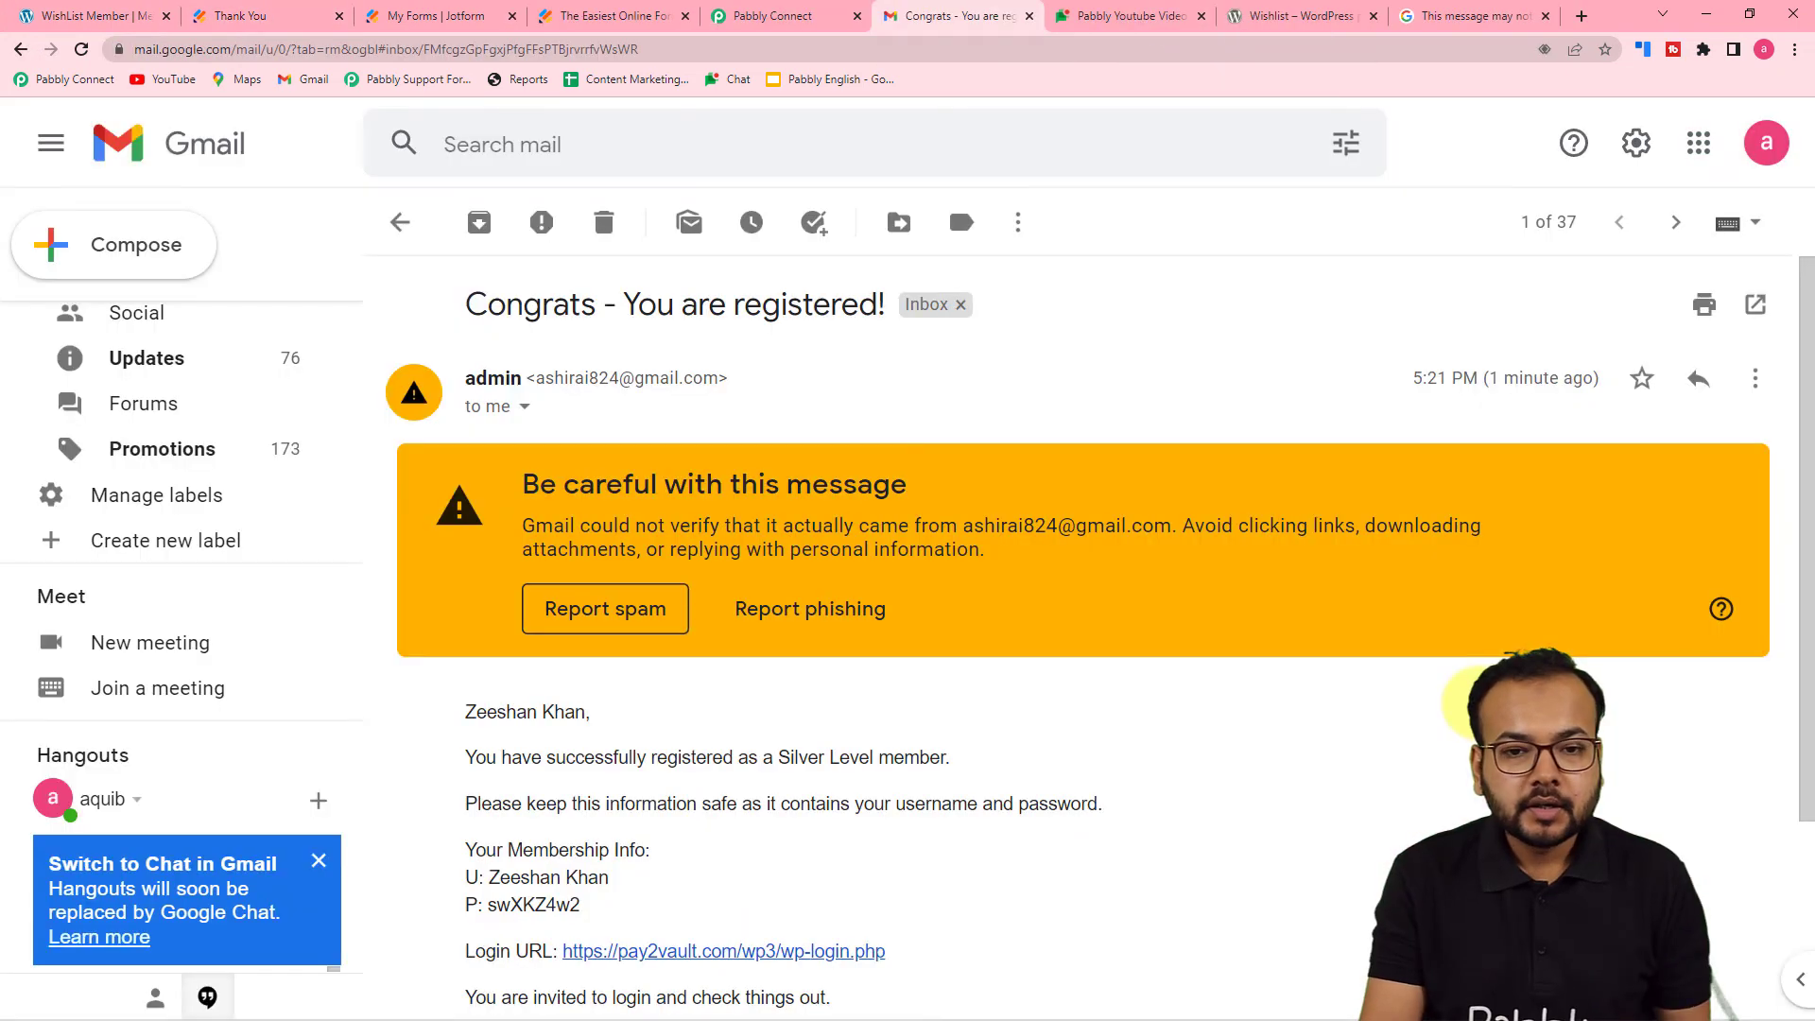
scroll(1408, 719, "down", 2)
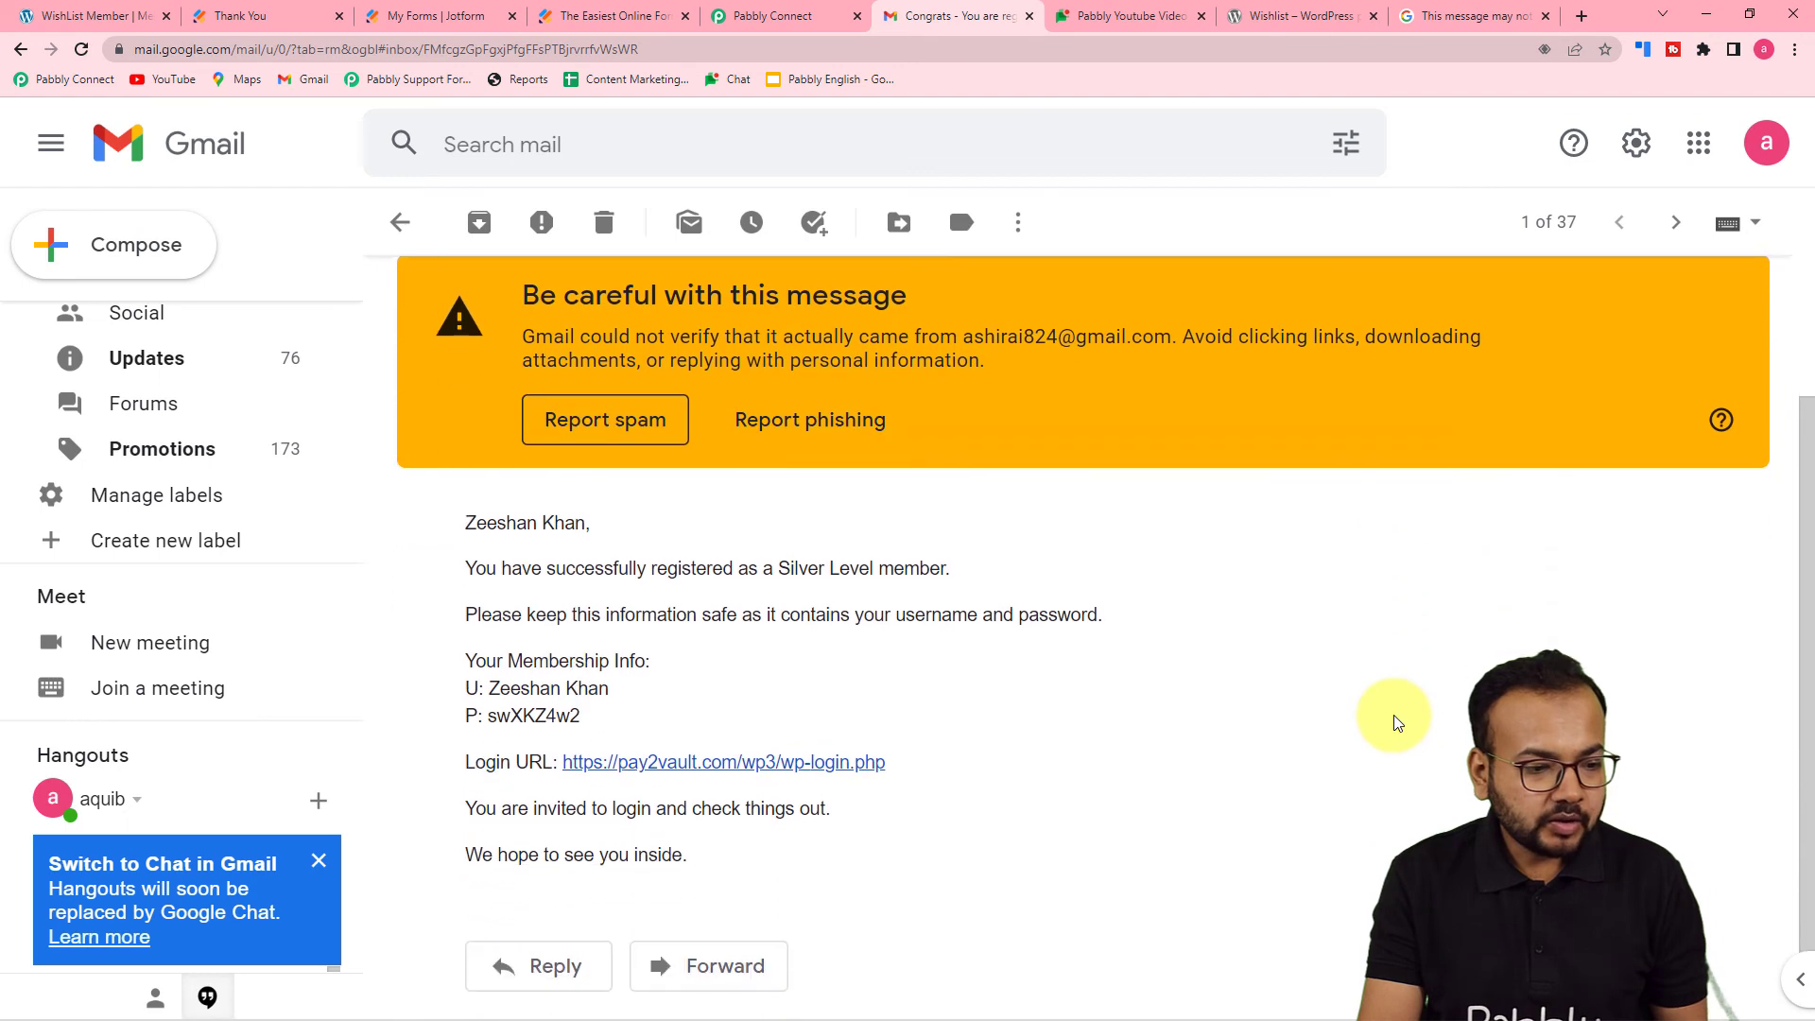
scroll(1397, 723, "down", 1)
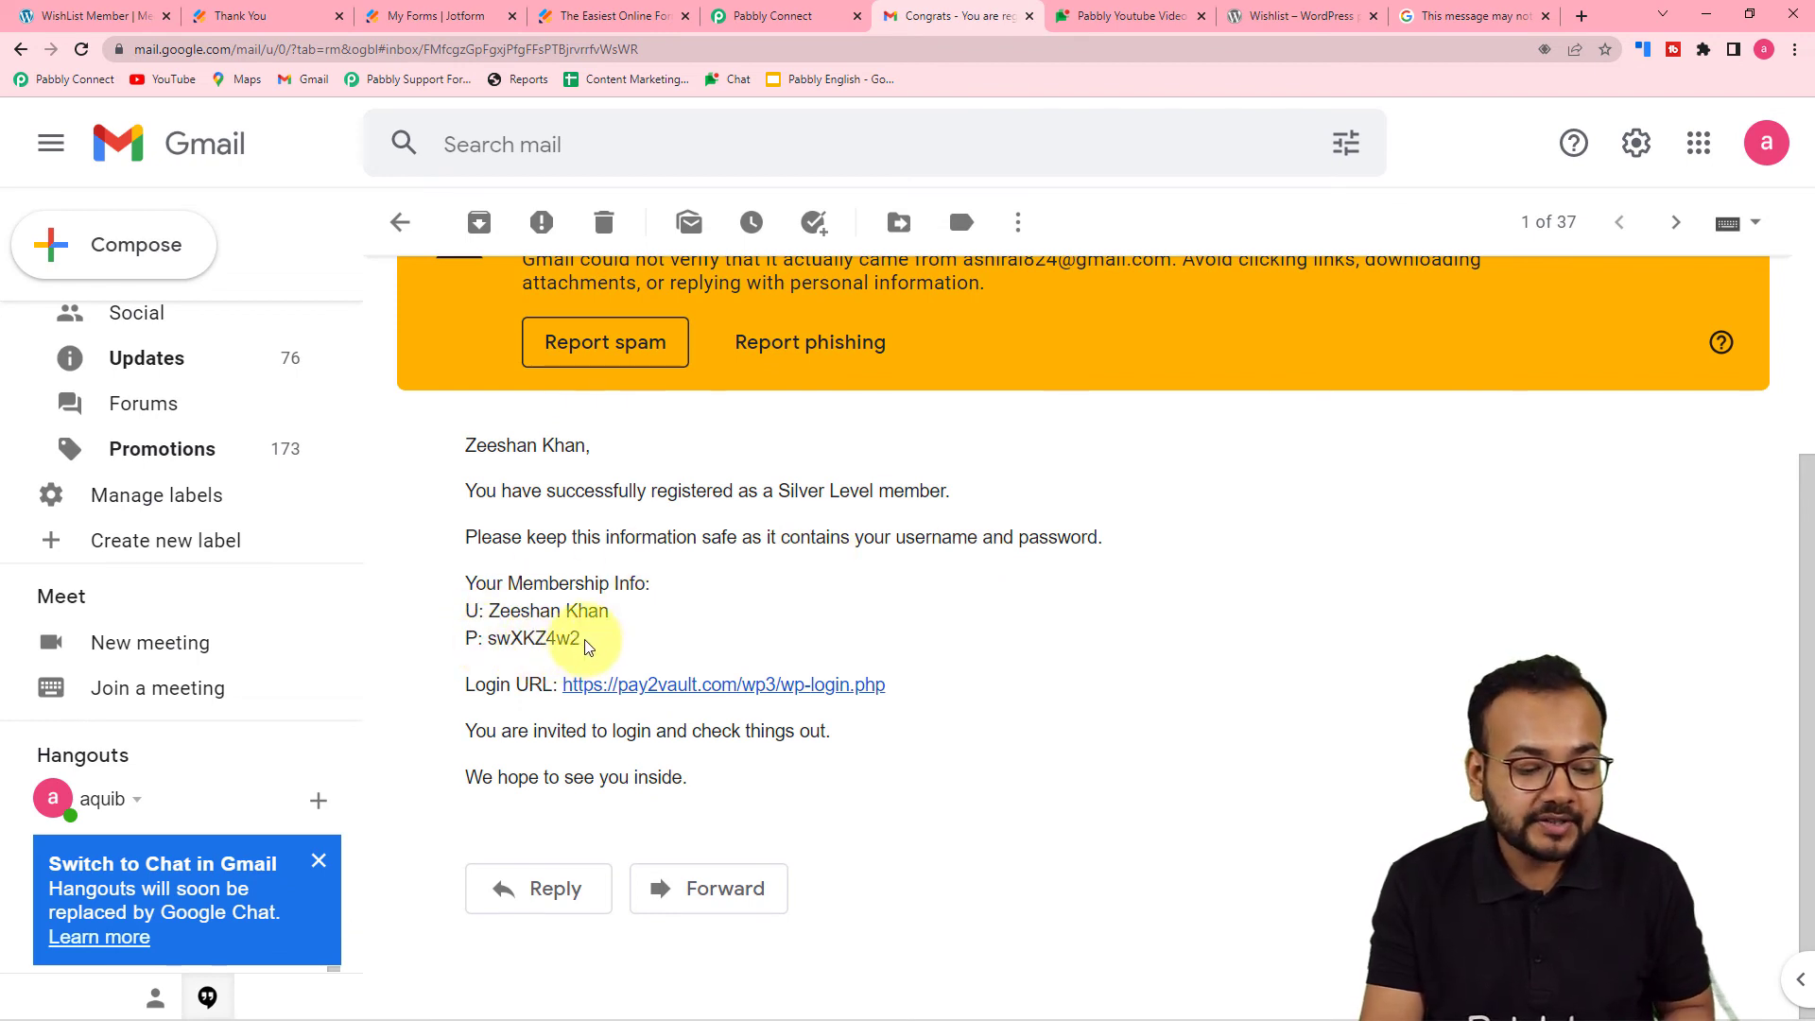
left_click(641, 686)
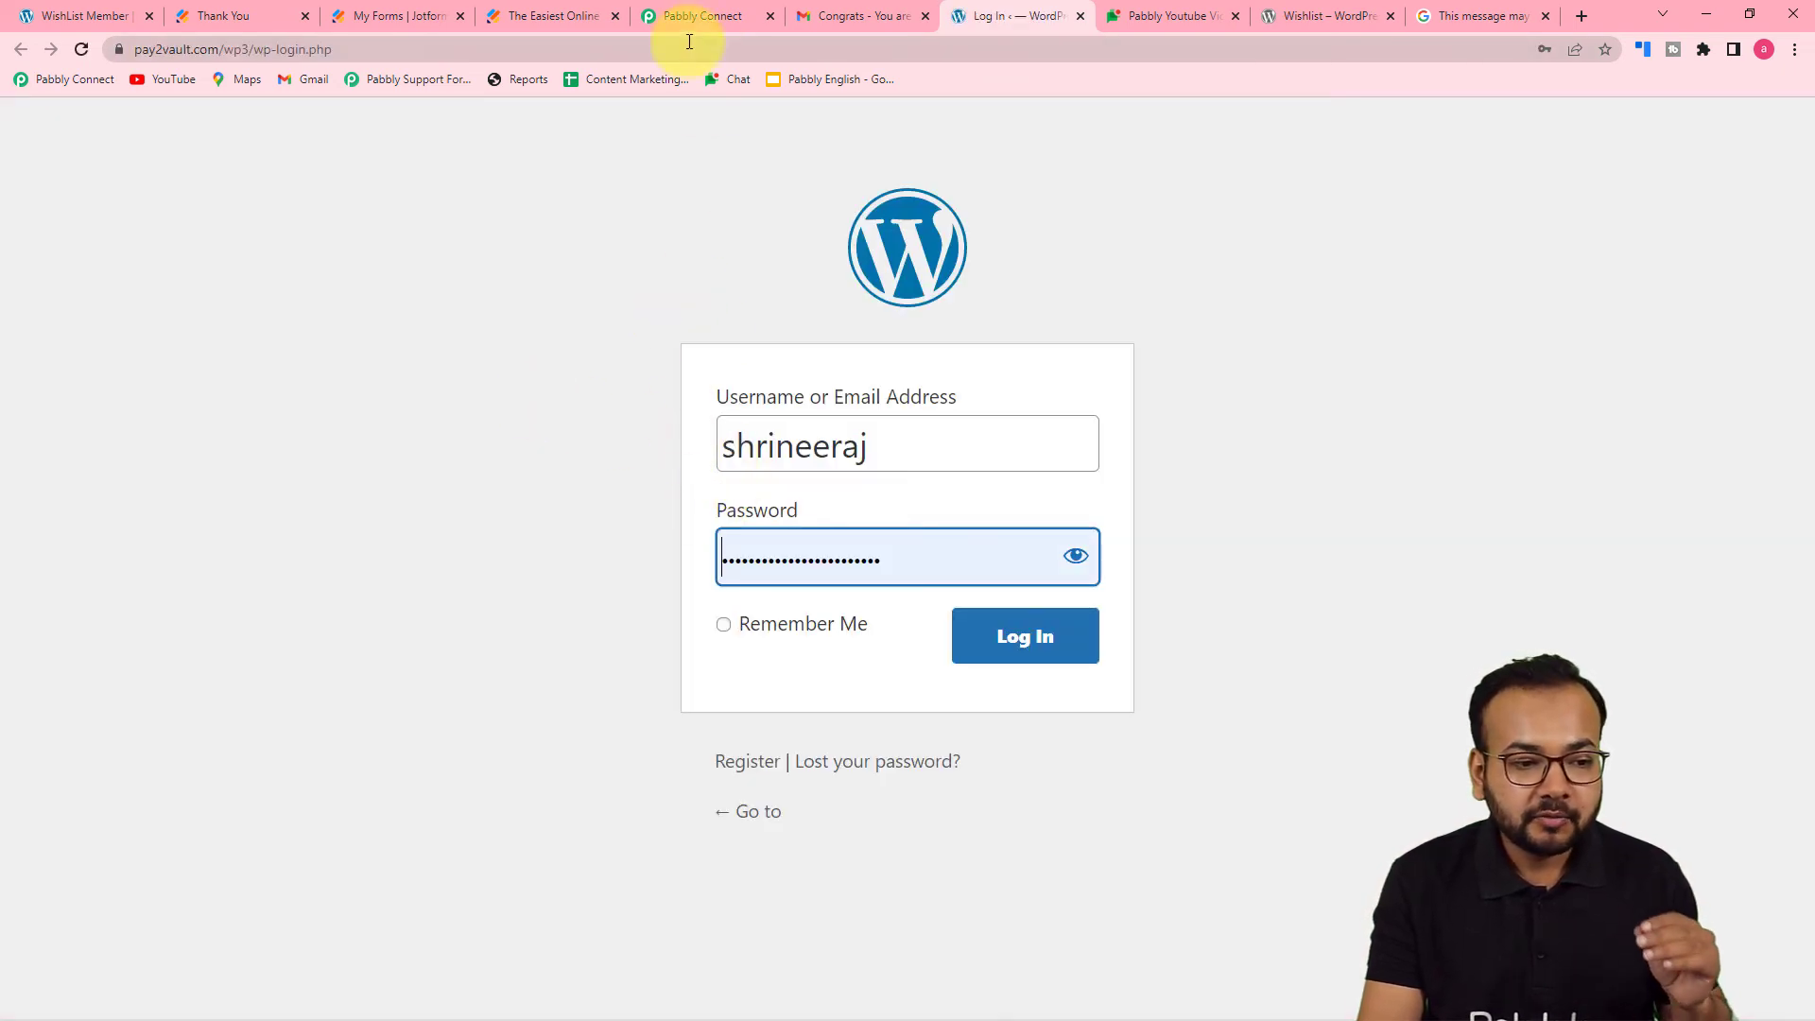
- Go via the Pabbly Connect tab to the wordpress.org Wishlist plugin page by PickPlugins
left_click(707, 15)
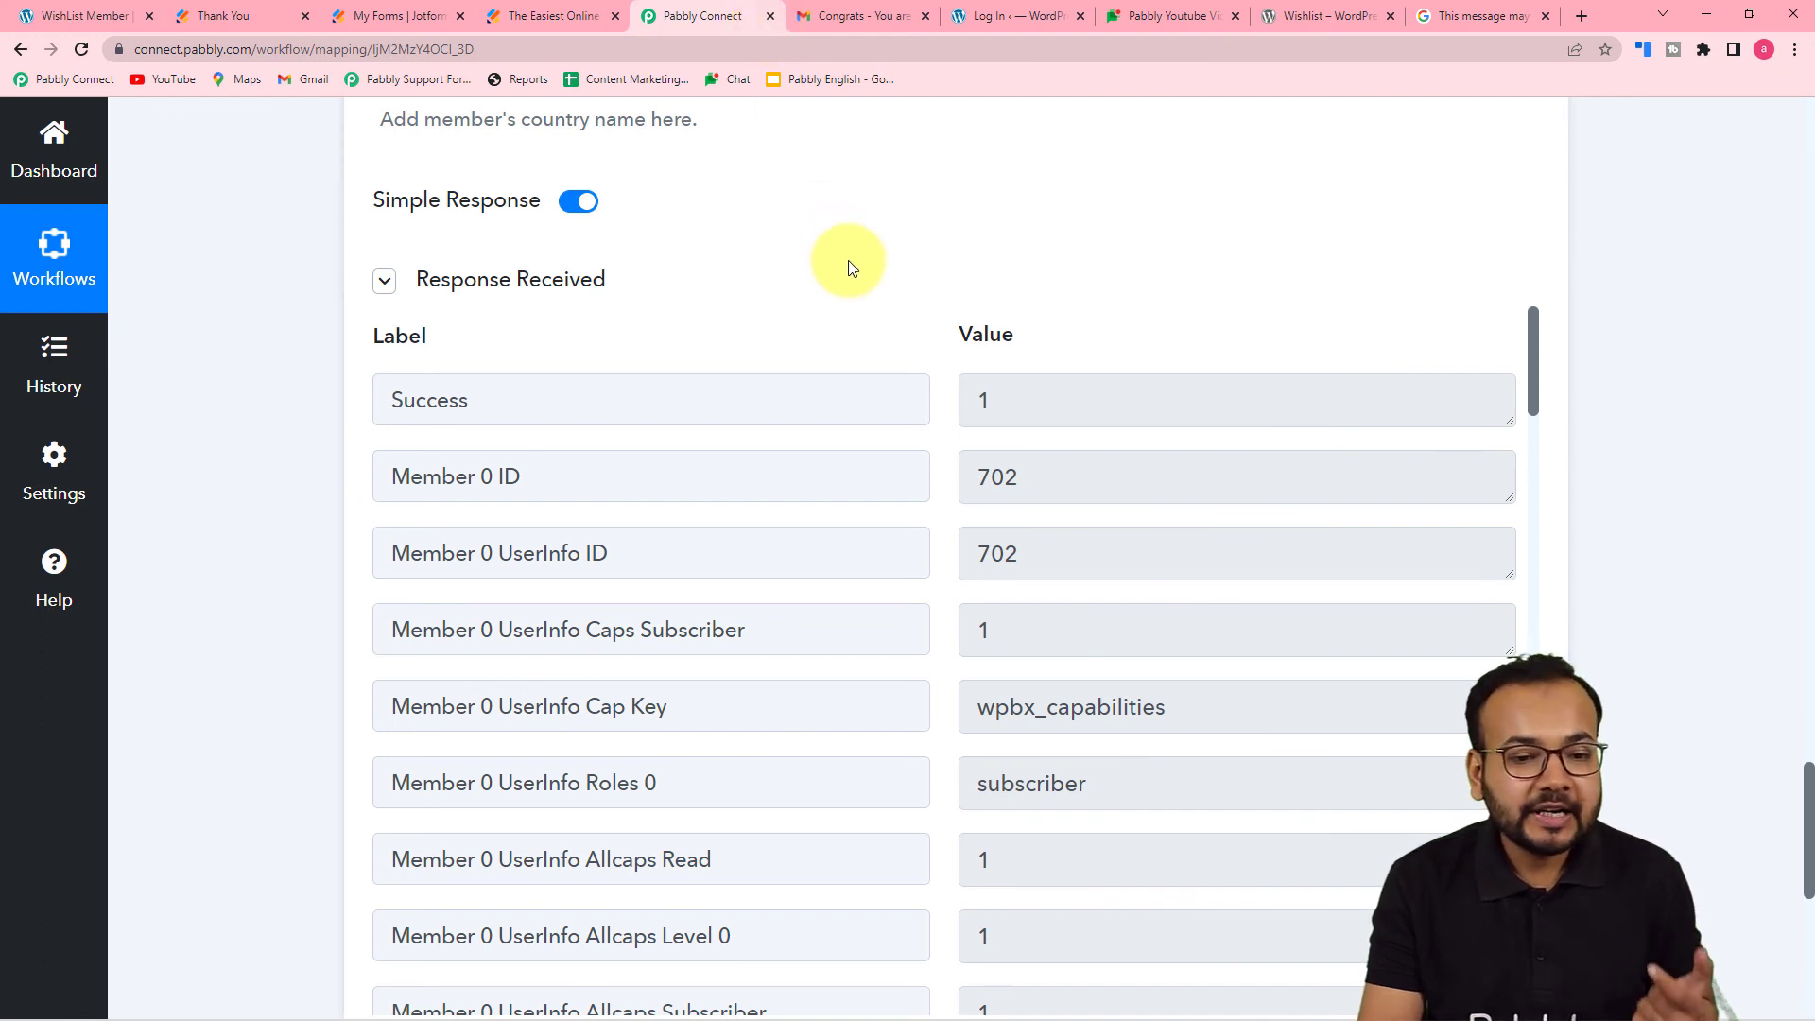
left_click(1308, 21)
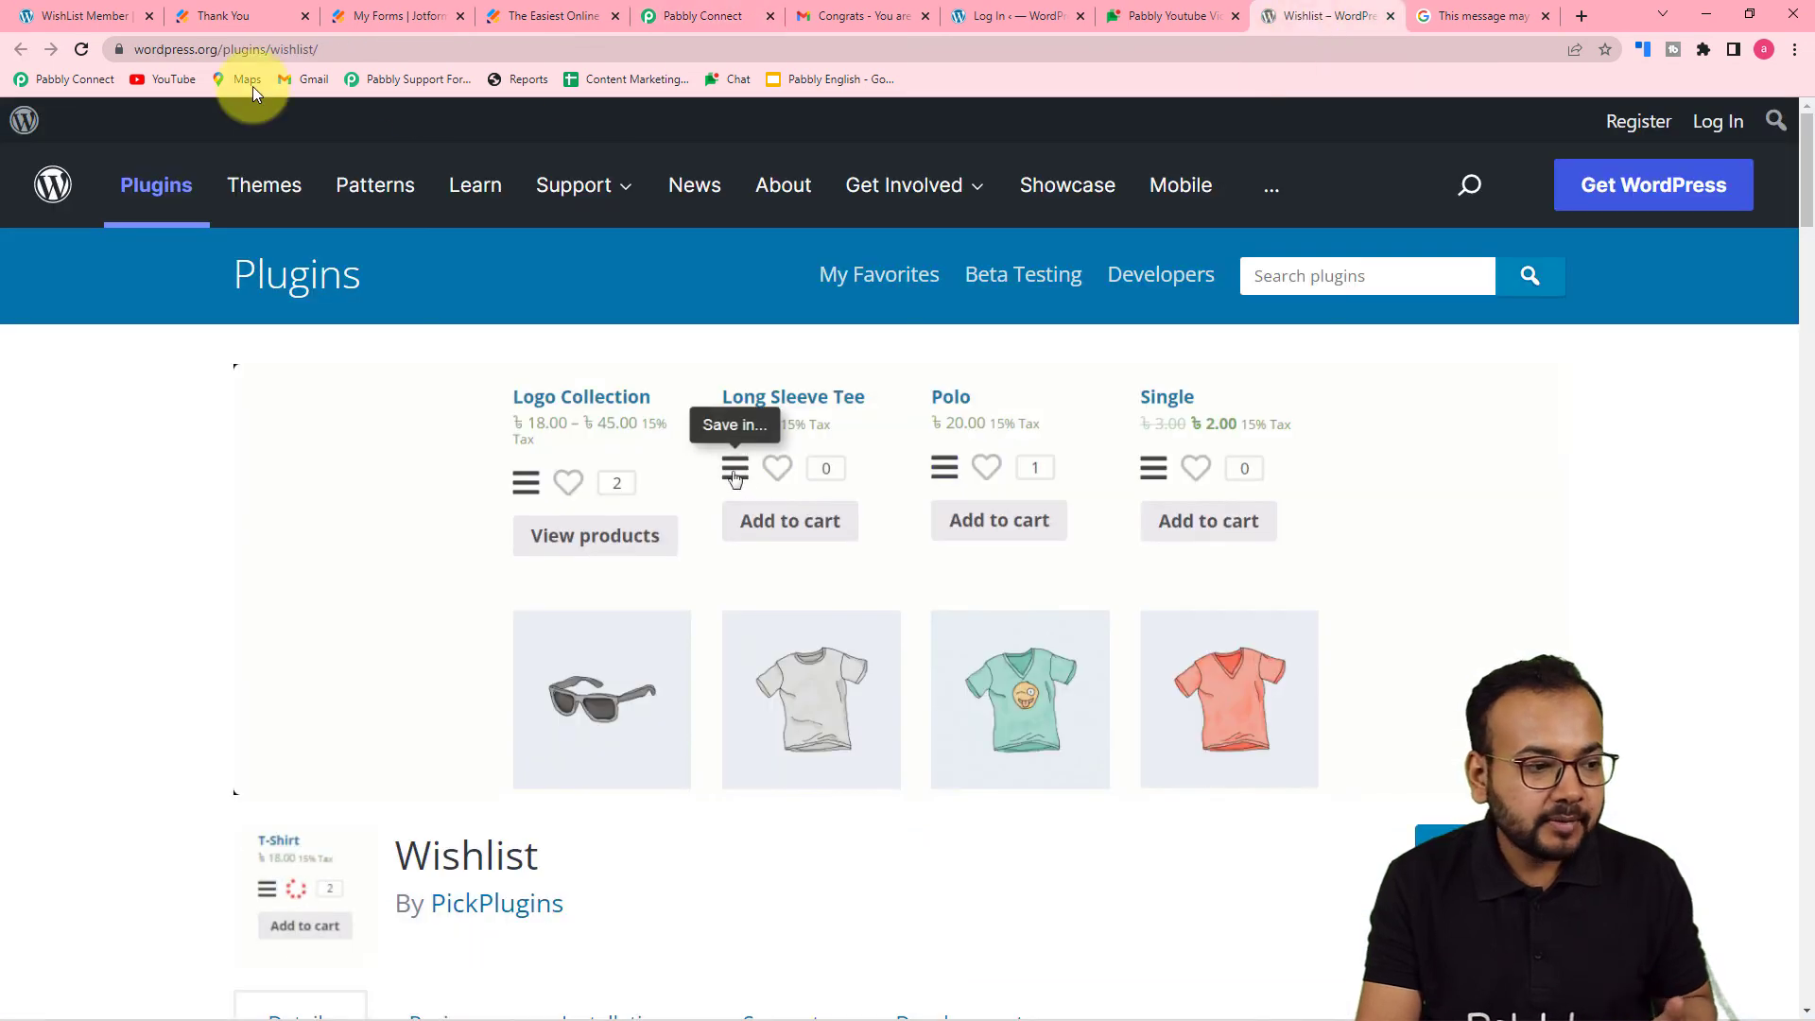